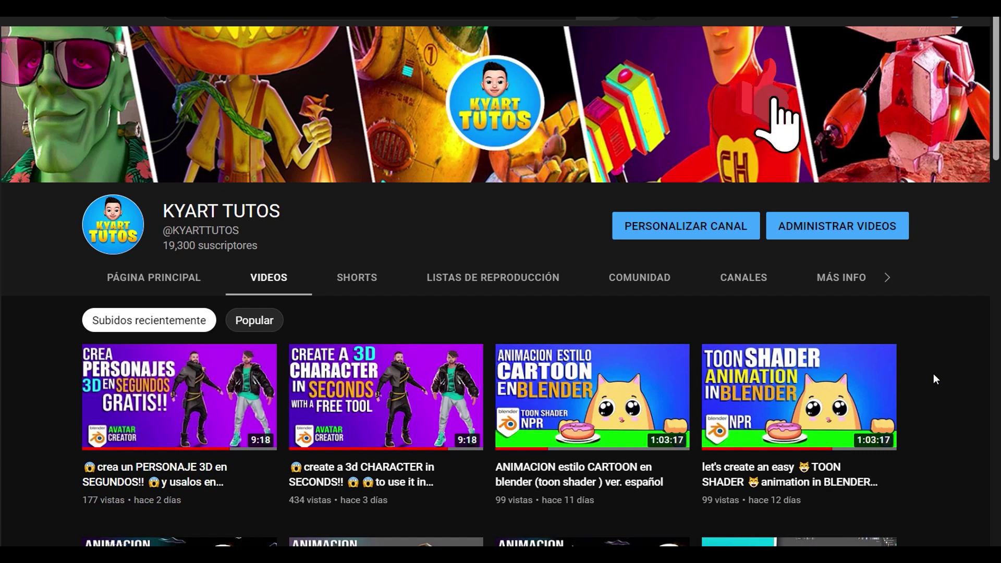
Find and follow the 'download the stable release (1.2.0)' link on the Downloads page
scroll(933, 375, "down", 1)
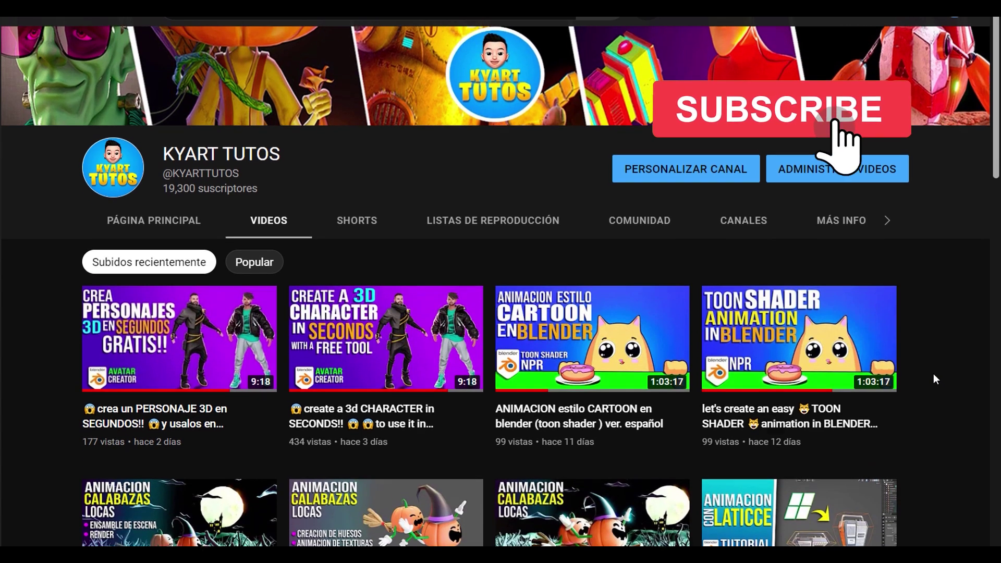
scroll(933, 374, "down", 2)
scroll(934, 374, "down", 3)
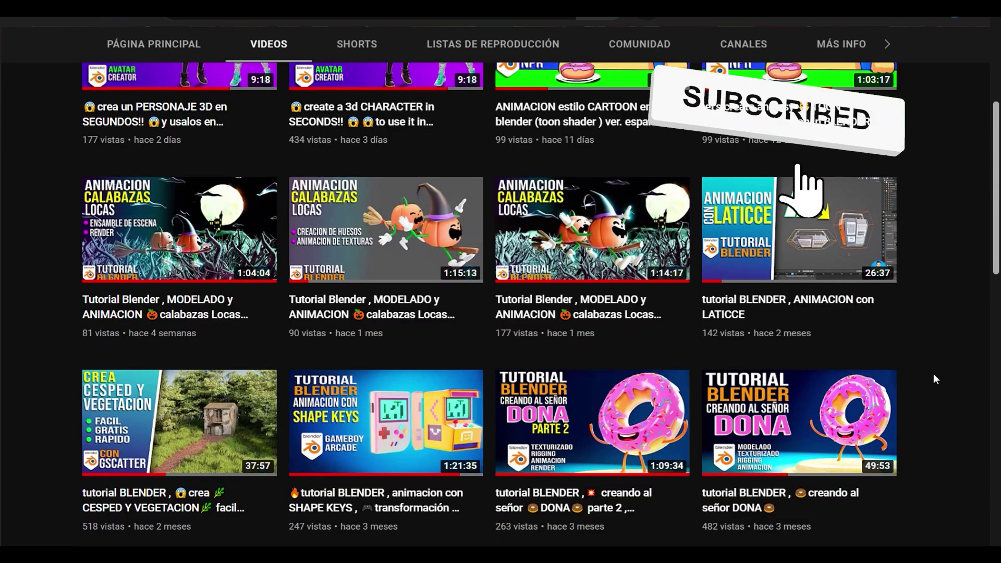
scroll(933, 374, "down", 1)
scroll(934, 374, "down", 2)
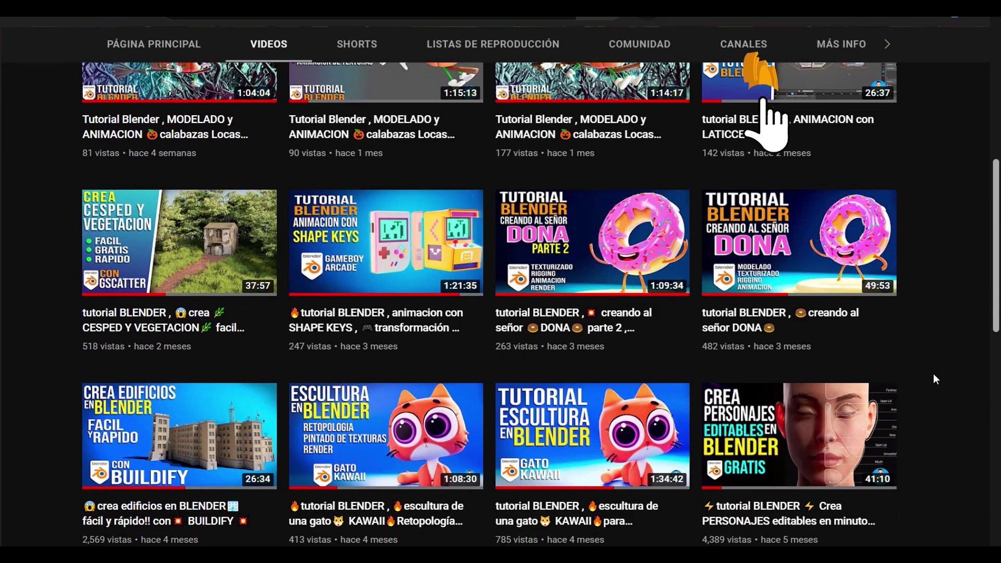
scroll(934, 373, "down", 4)
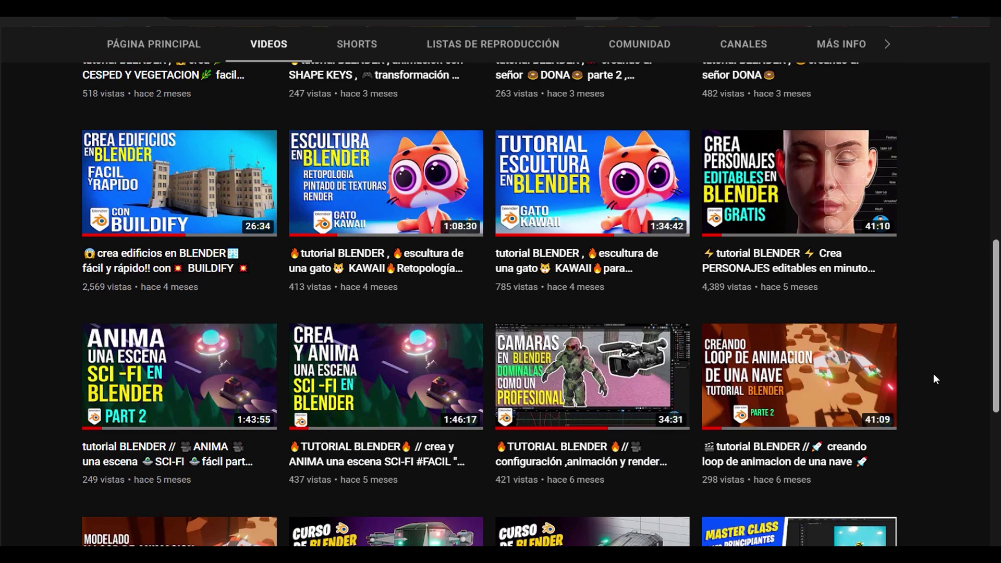
scroll(933, 373, "down", 3)
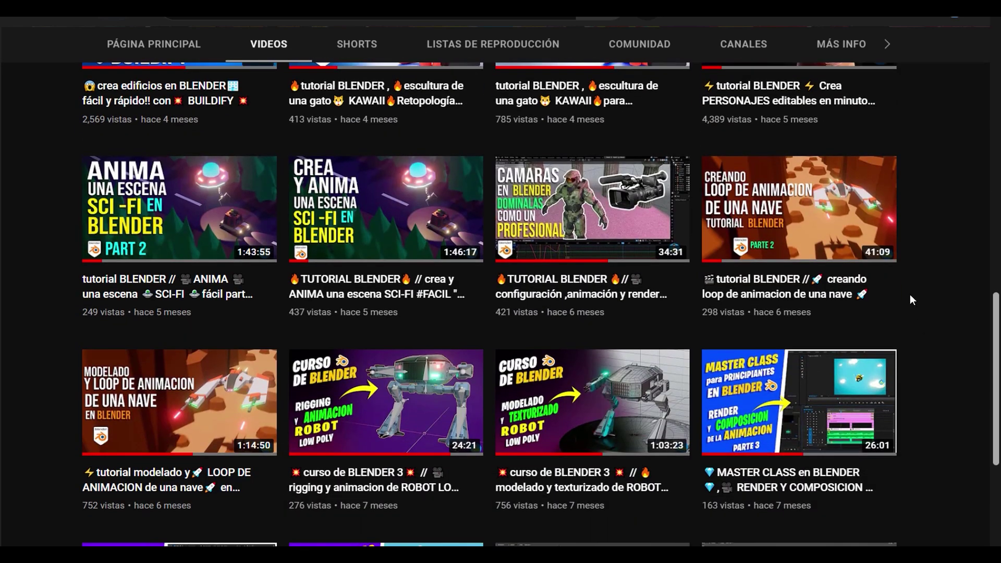
scroll(914, 301, "down", 1)
scroll(930, 329, "up", 7)
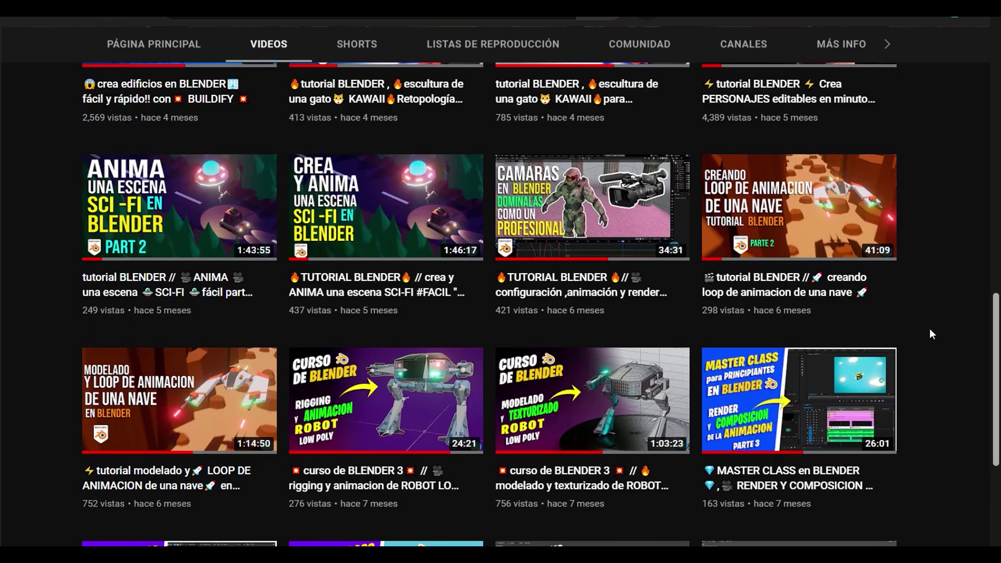
scroll(931, 332, "up", 8)
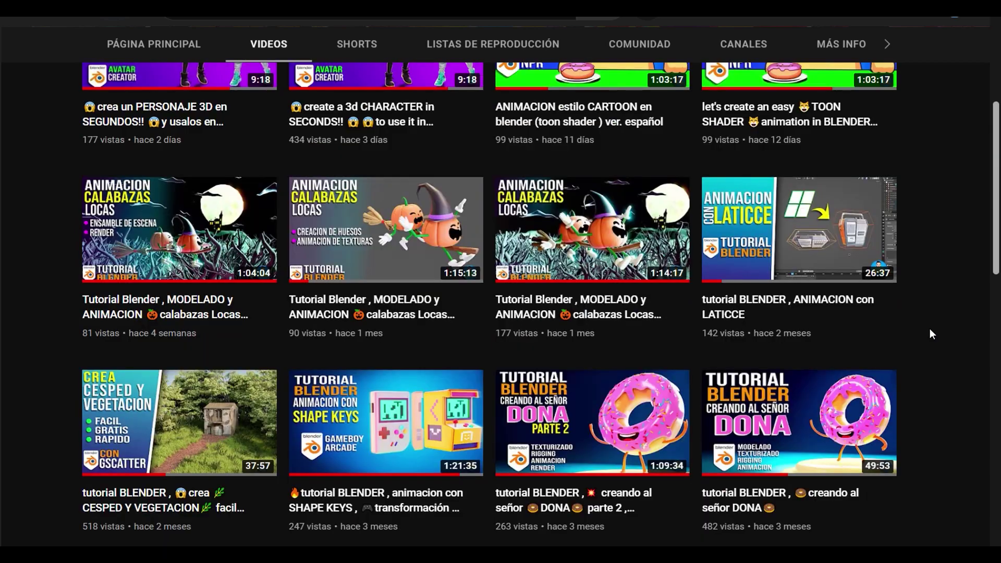
scroll(930, 329, "down", 2)
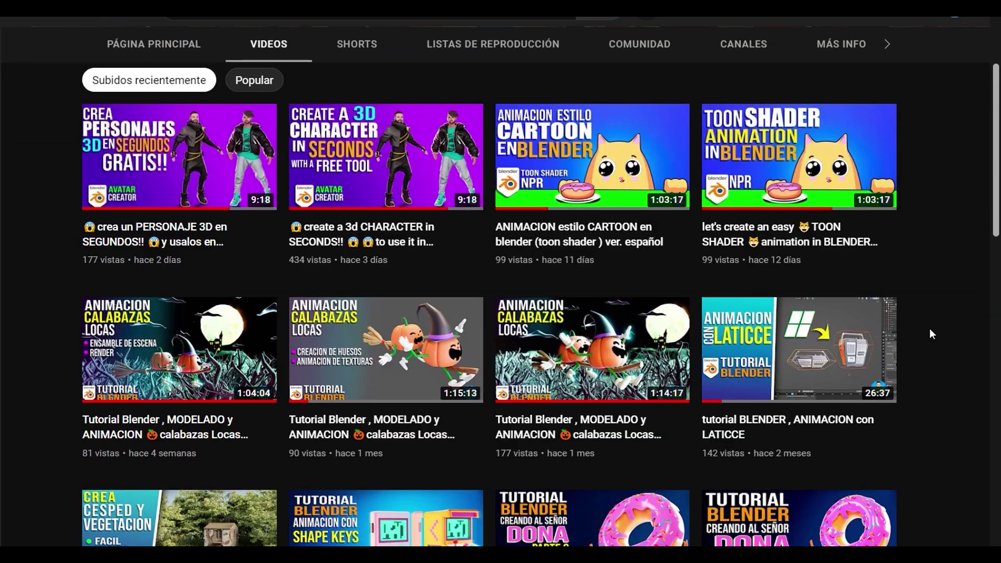
scroll(931, 329, "up", 3)
scroll(931, 330, "down", 2)
scroll(931, 328, "down", 2)
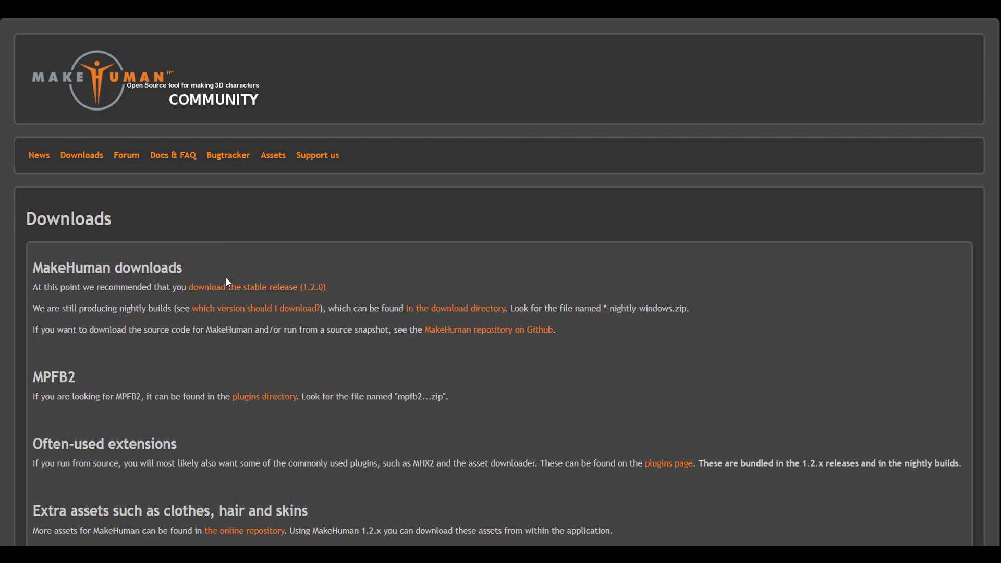
left_click(271, 289)
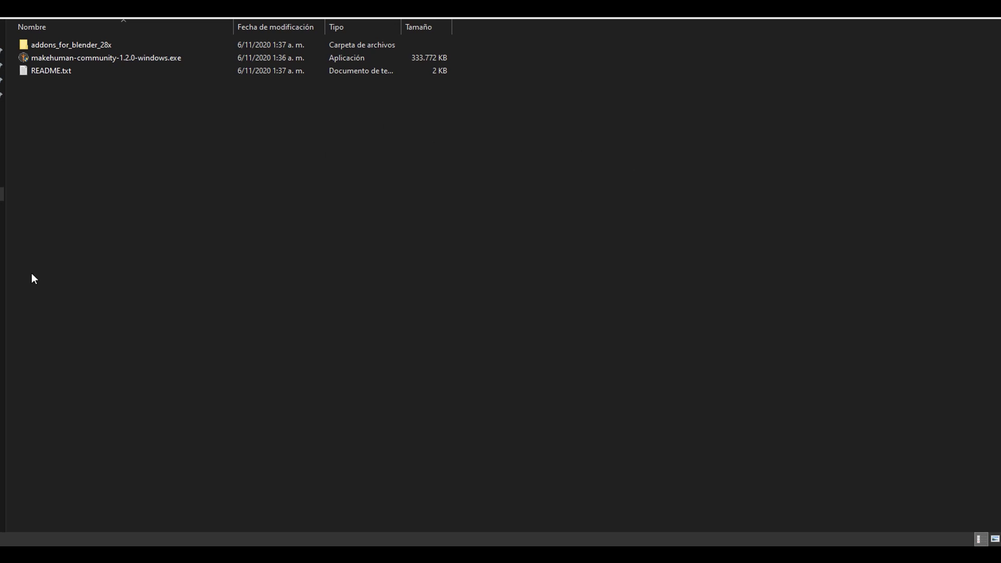
double_click(94, 45)
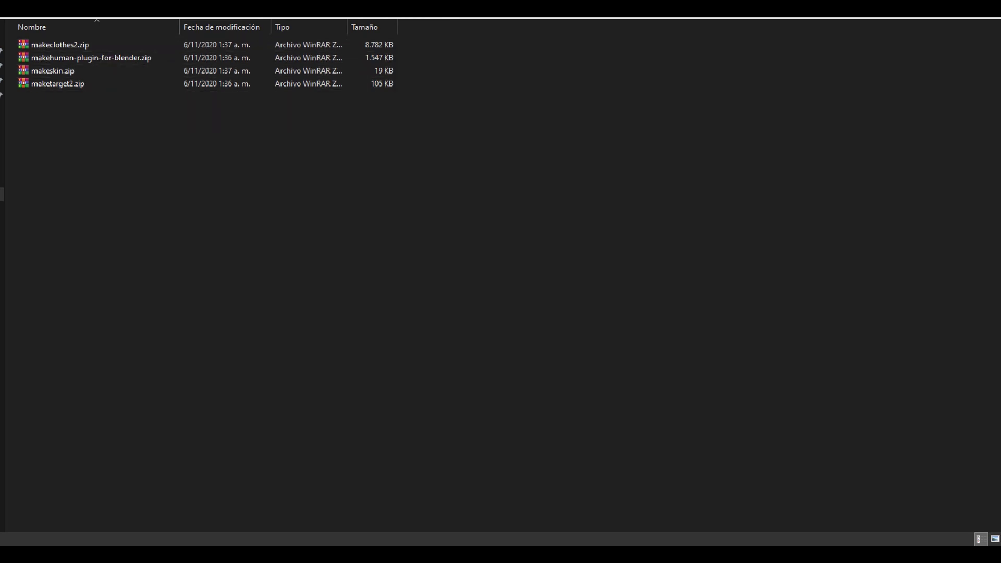
key("alt+Left")
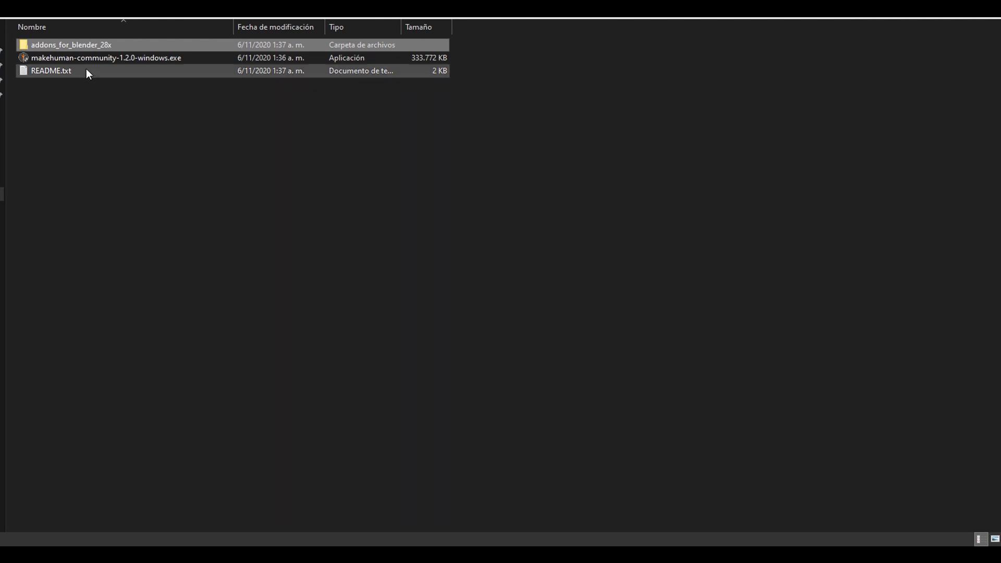
left_click(113, 57)
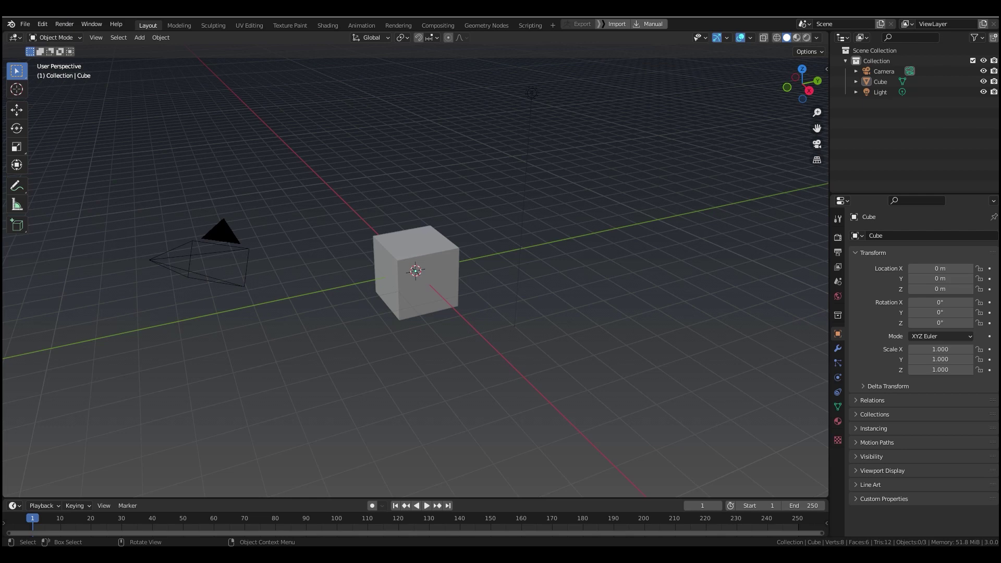
Install the MakeHuman plugin zip from addons_for_blender_28x and enable MH Community Plug-in
left_click(47, 23)
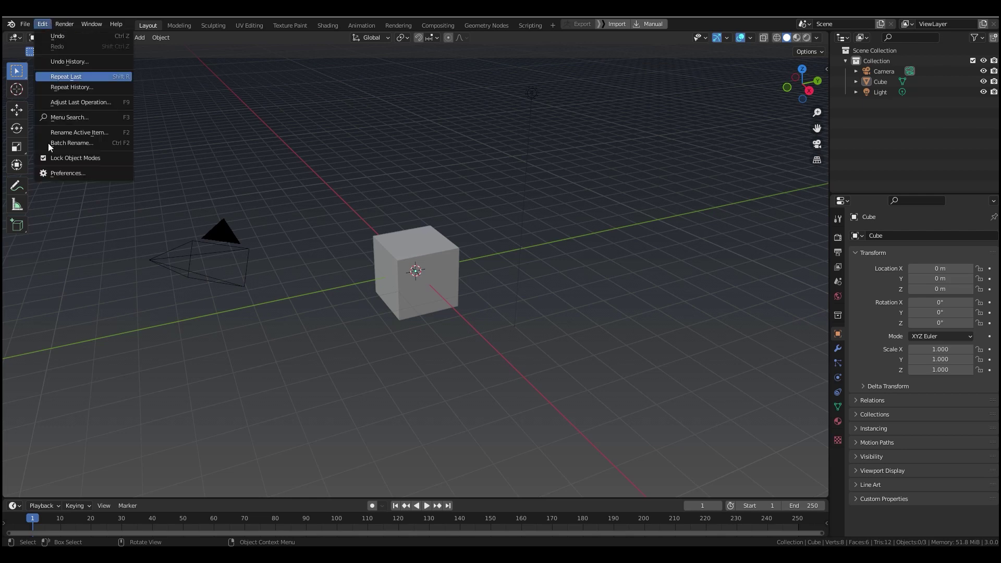
left_click(65, 170)
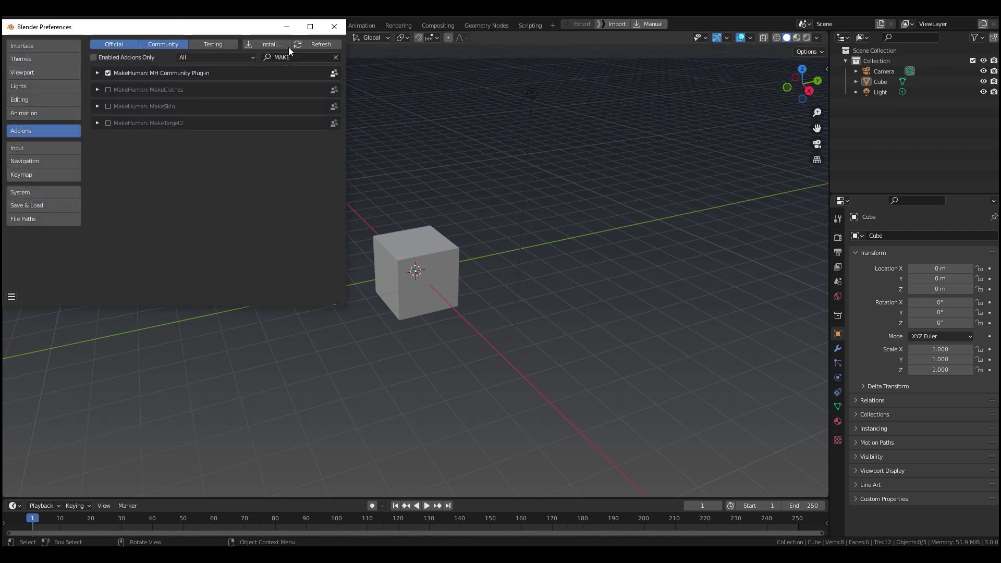
left_click(270, 46)
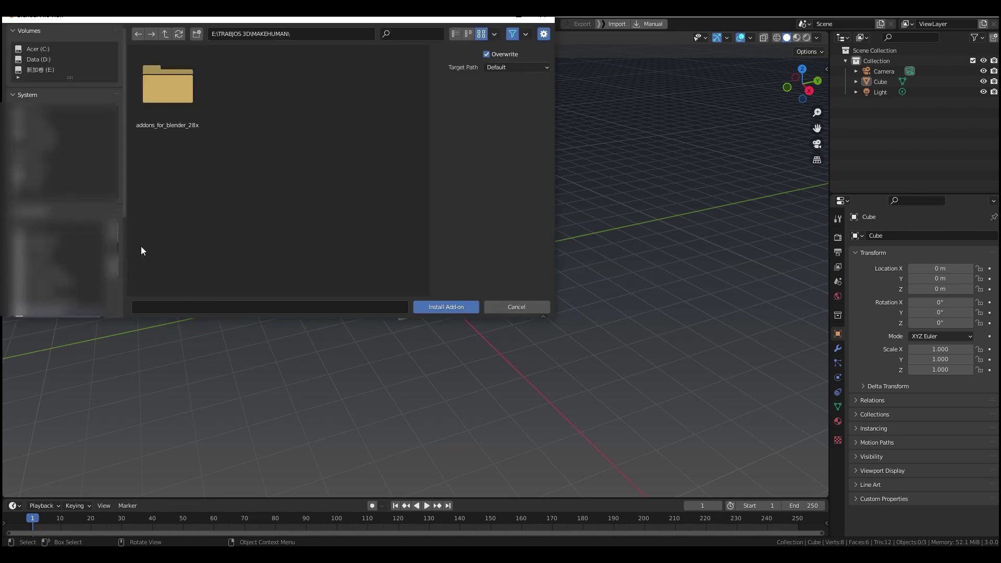
double_click(183, 89)
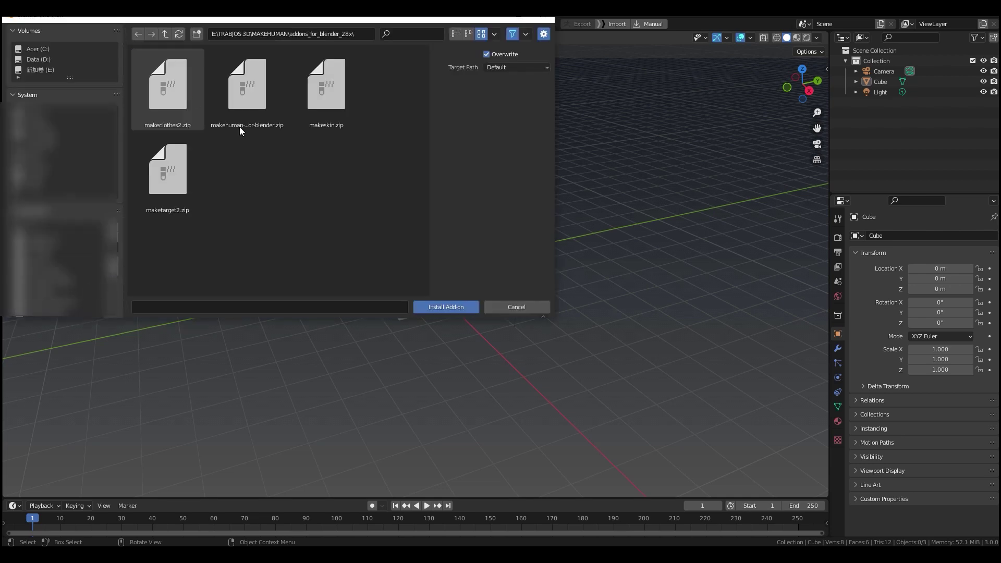
left_click(251, 92)
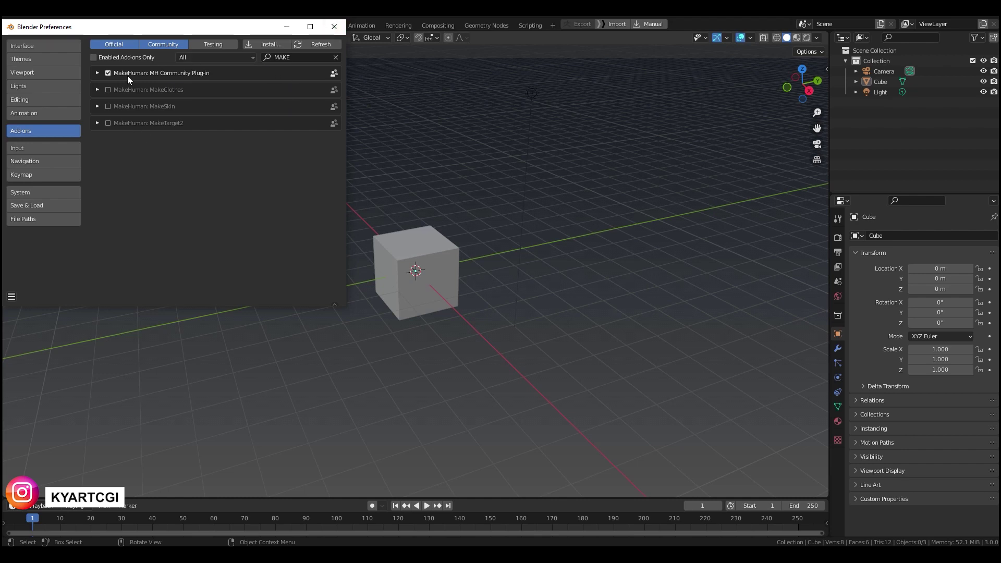
left_click(108, 73)
left_click(108, 73)
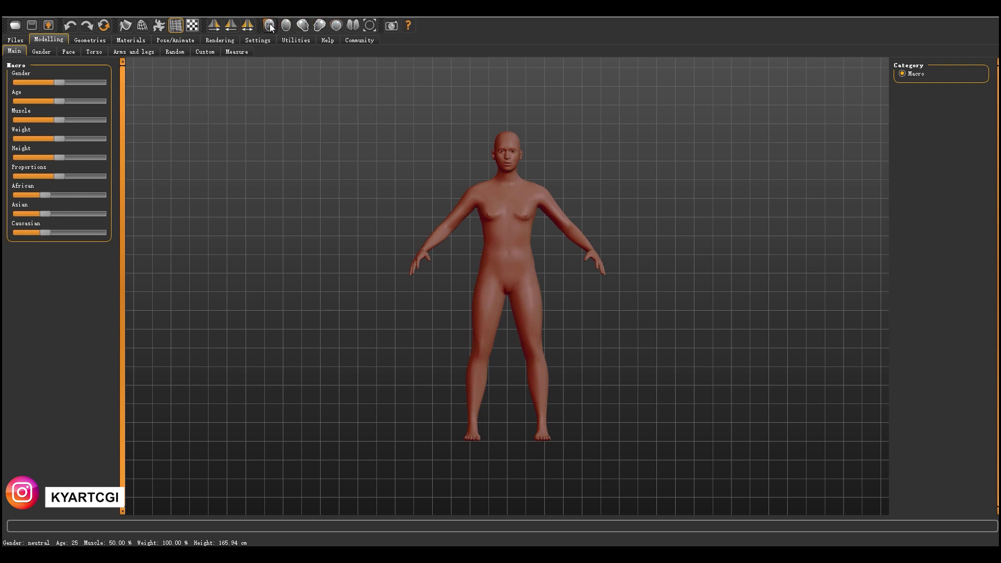
left_click(286, 25)
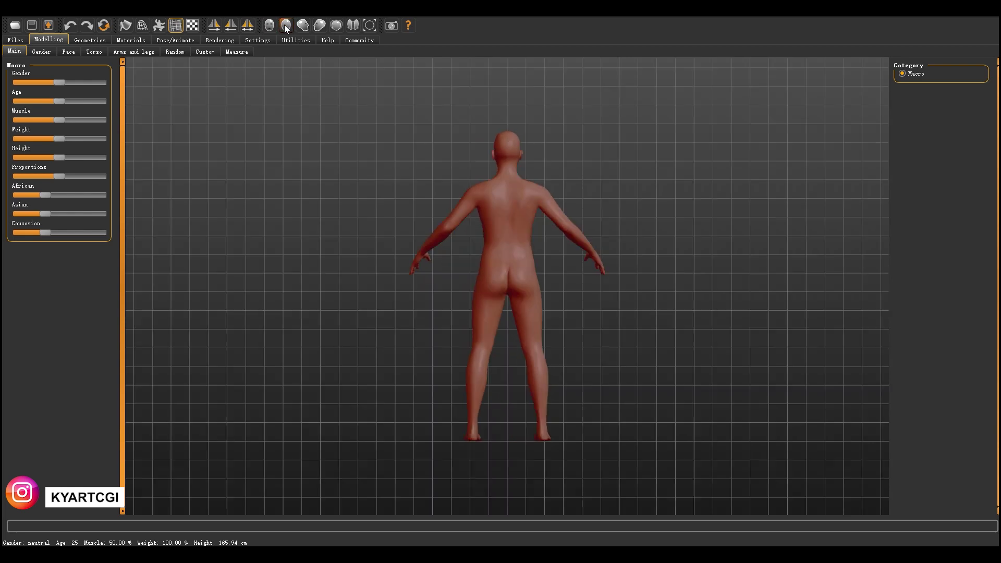
left_click(305, 29)
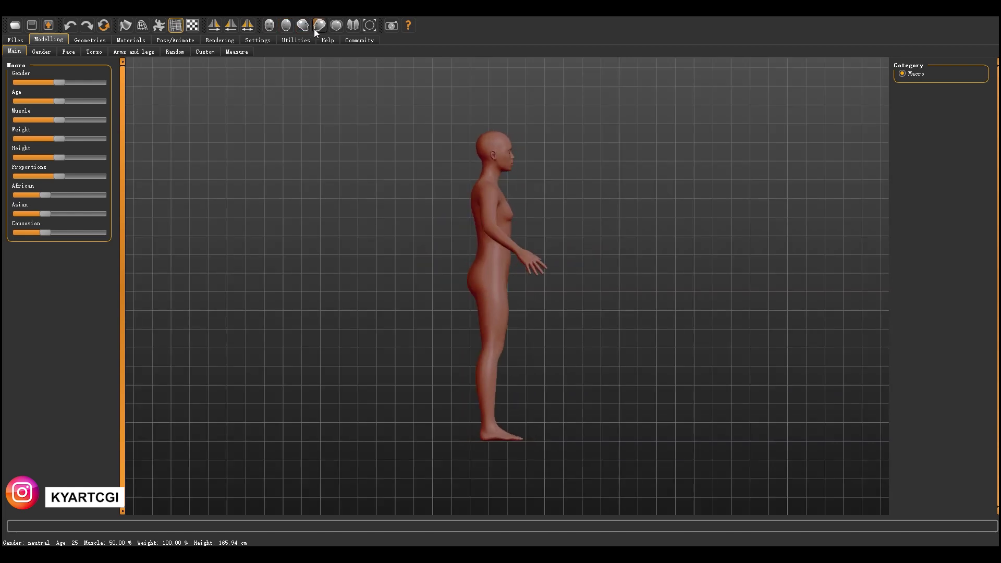
left_click(315, 29)
left_click(334, 27)
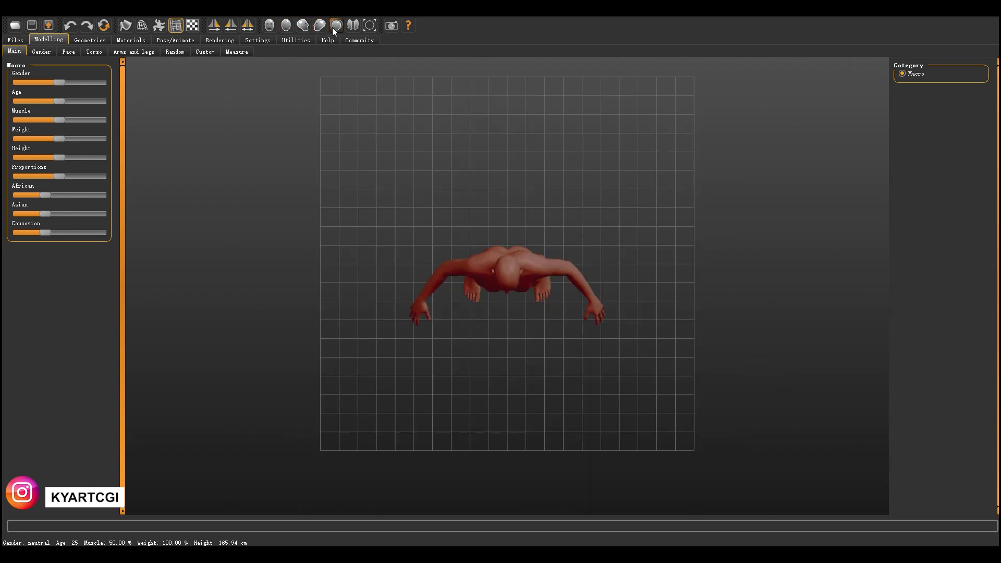
left_click(269, 26)
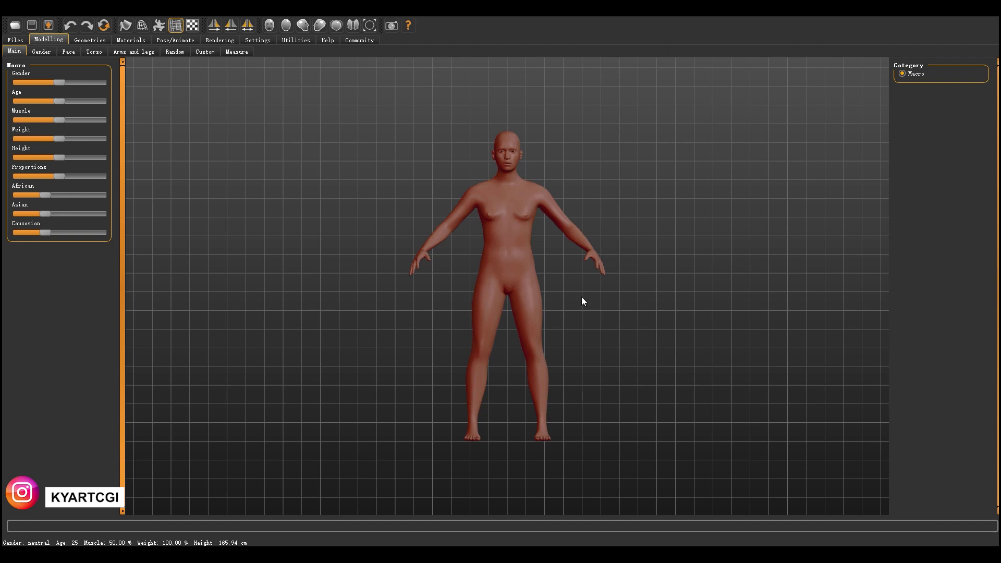
mouse_move(580, 296)
left_mouse_down()
mouse_move(567, 350)
mouse_move(660, 324)
mouse_move(701, 354)
mouse_move(587, 374)
mouse_move(536, 315)
mouse_move(625, 322)
mouse_move(577, 318)
mouse_move(580, 305)
left_mouse_up()
right_click_drag(580, 306, 572, 267)
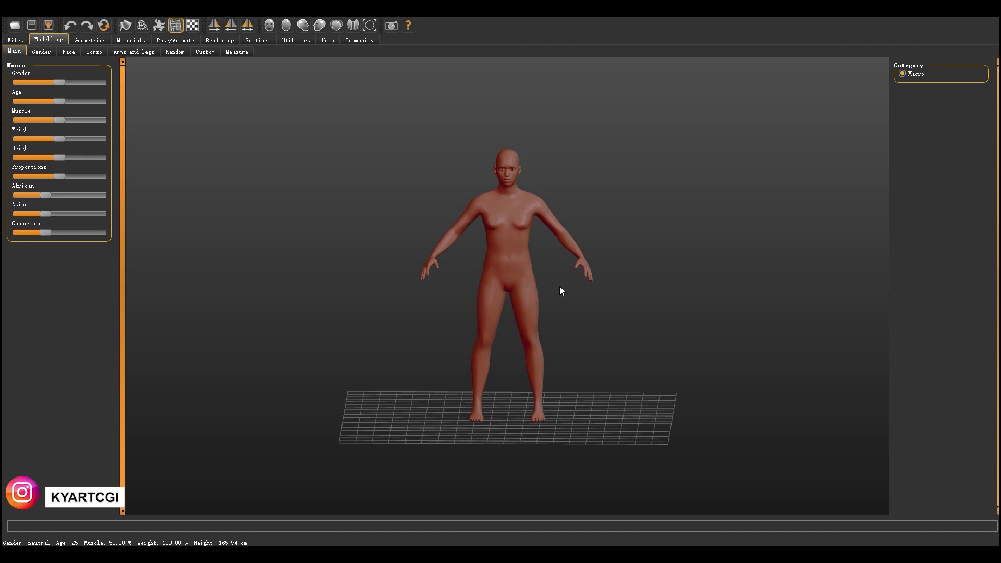
scroll(560, 287, "down", 3)
scroll(560, 288, "up", 8)
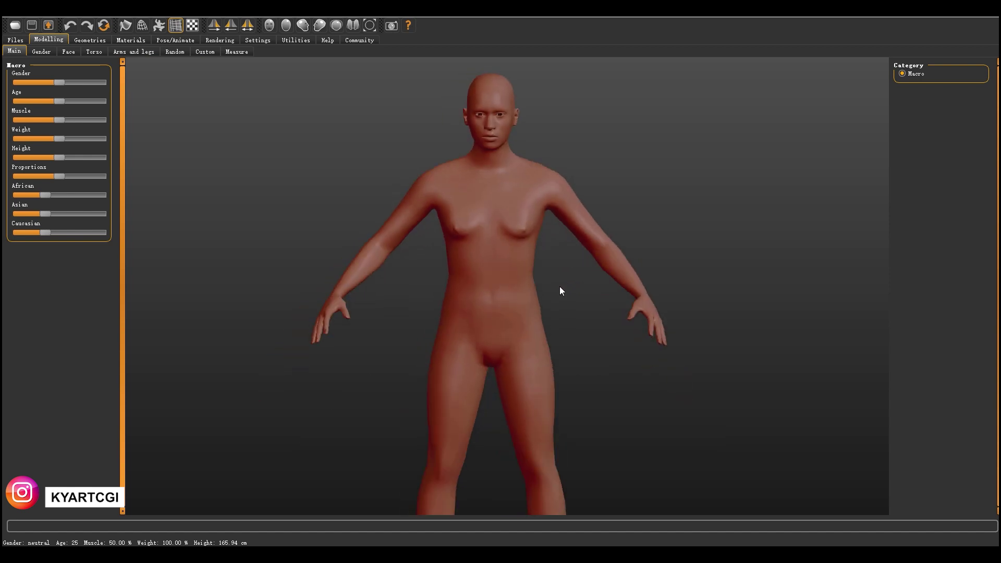
left_click(270, 29)
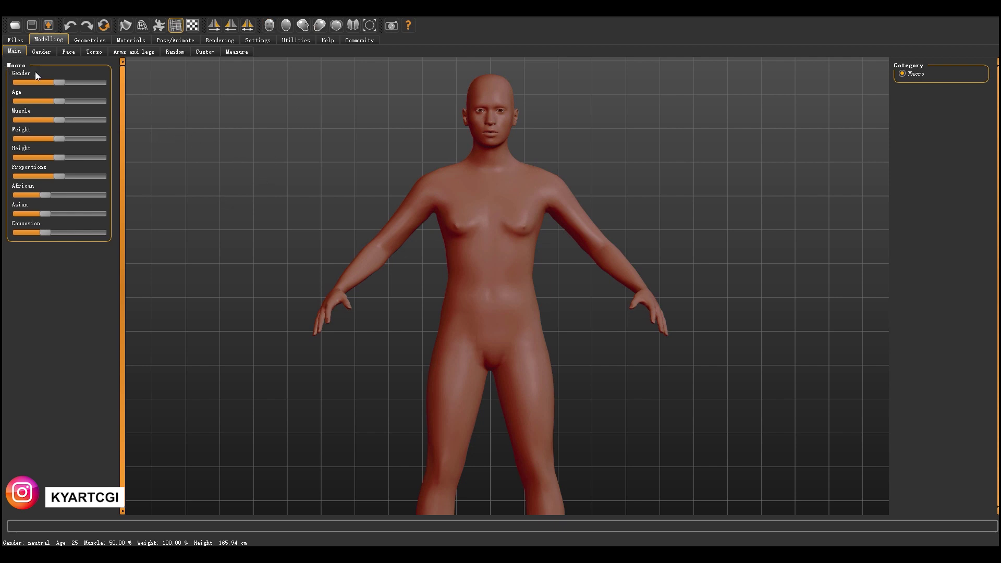
Make the figure fully male, age 49, with Caucasian raised and Asian reduced to zero
left_click_drag(60, 83, 110, 83)
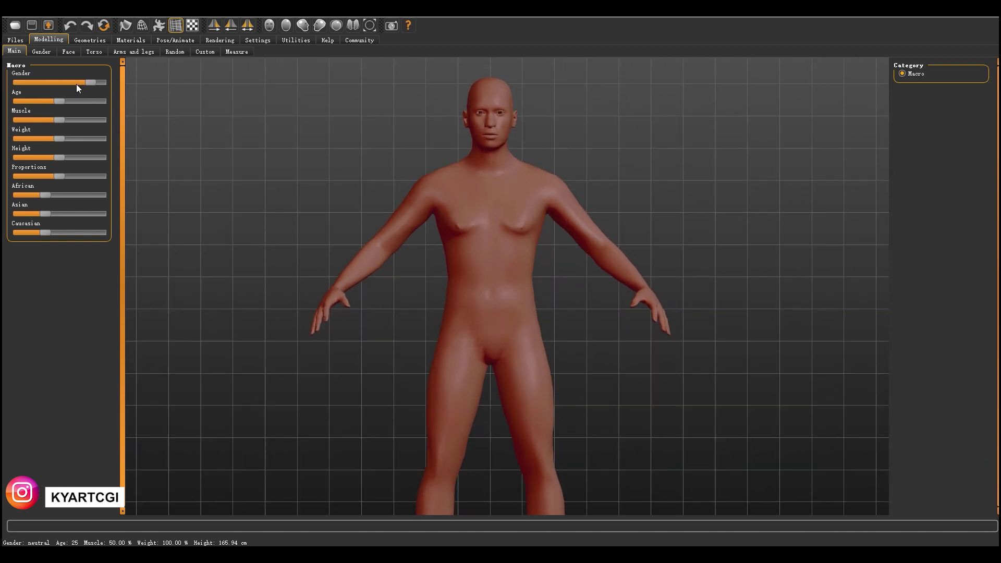
left_click_drag(76, 83, 111, 89)
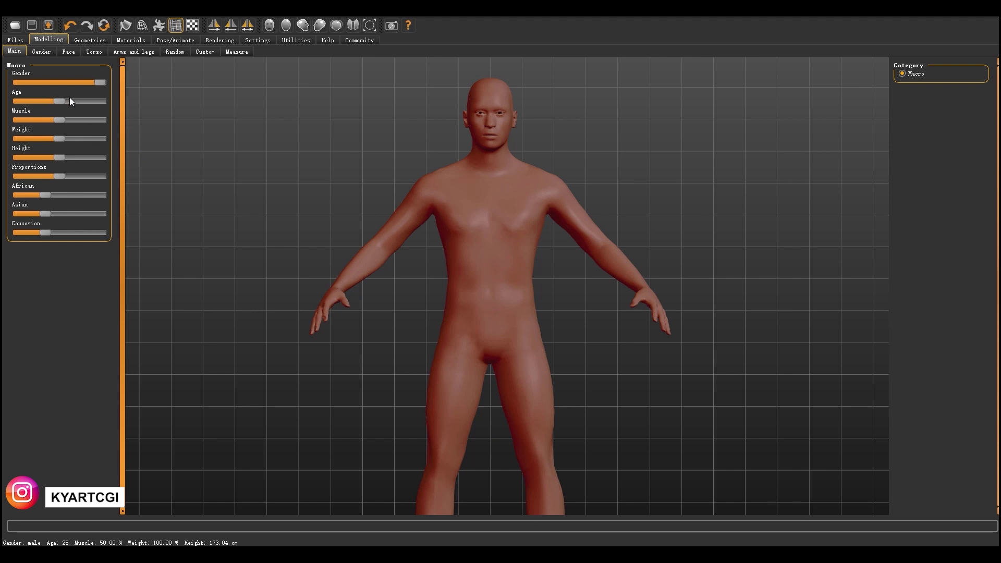
left_click_drag(60, 99, 80, 173)
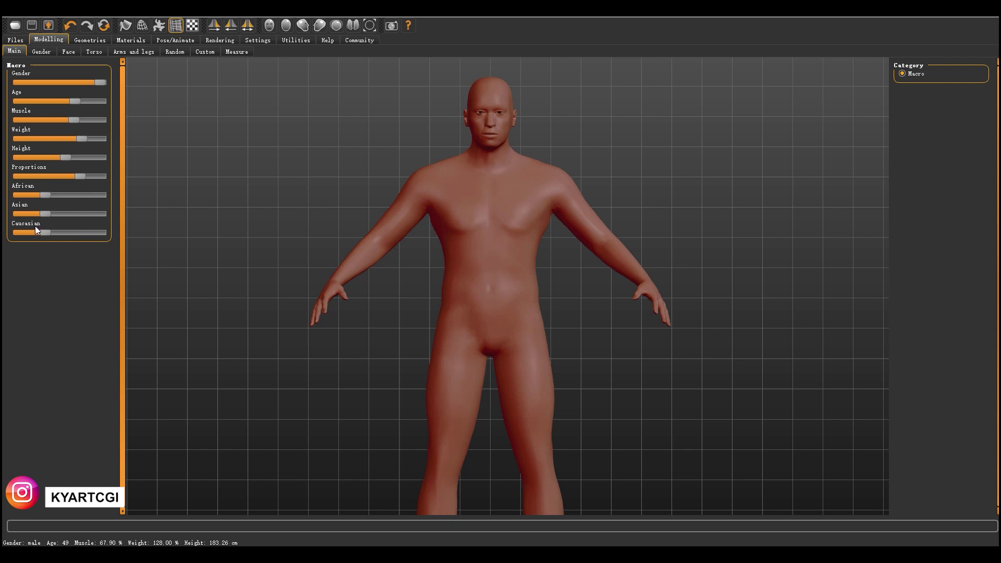
left_click_drag(48, 233, 84, 234)
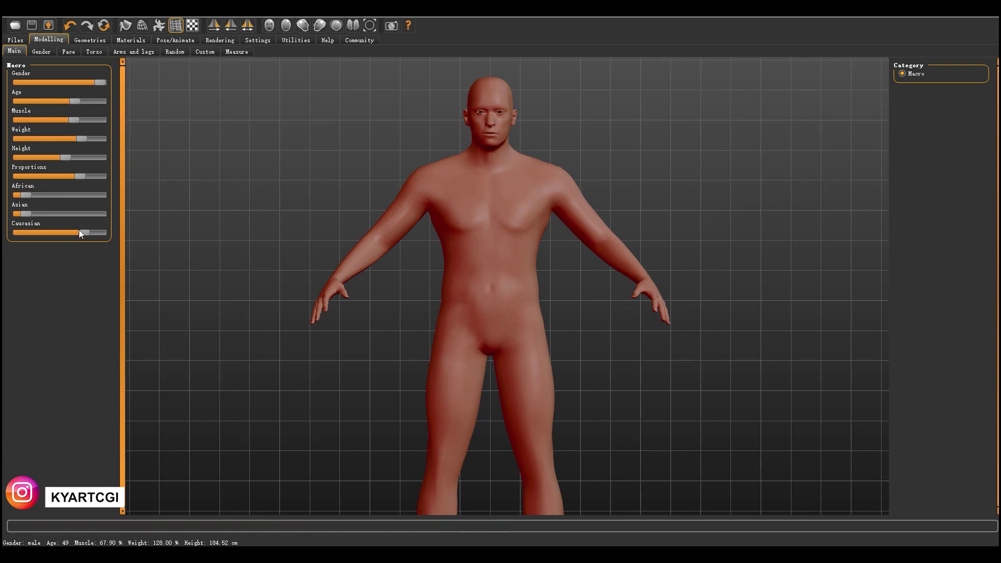
left_click_drag(25, 214, 15, 196)
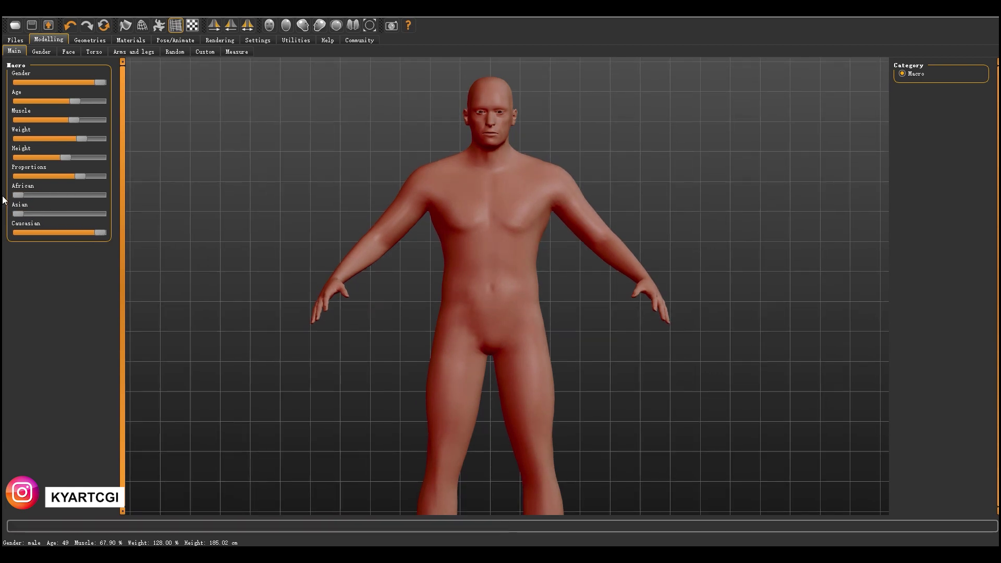
On the Face tab, nudge the Round head-shape slider up to make the head slightly rounder
left_click(42, 51)
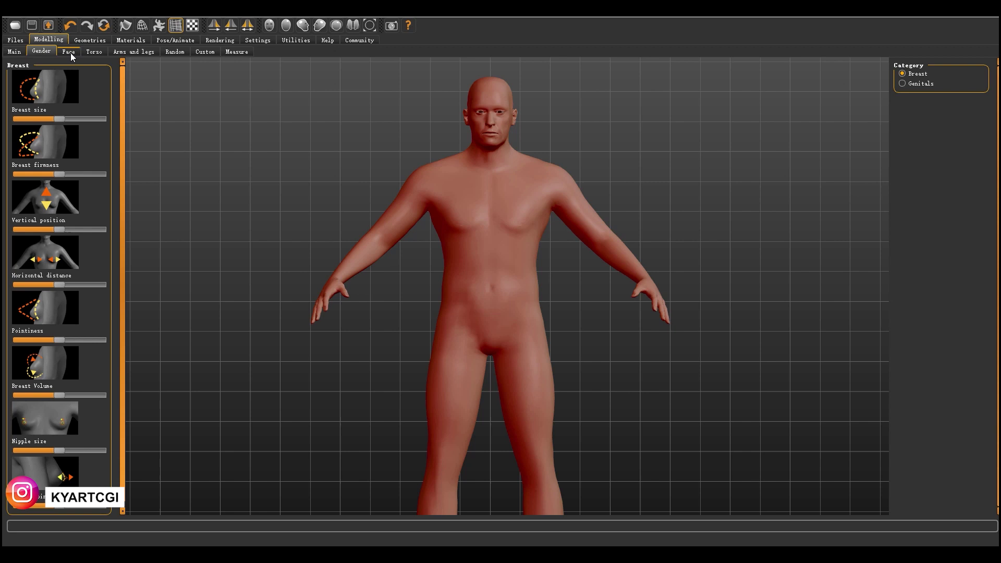
left_click(69, 52)
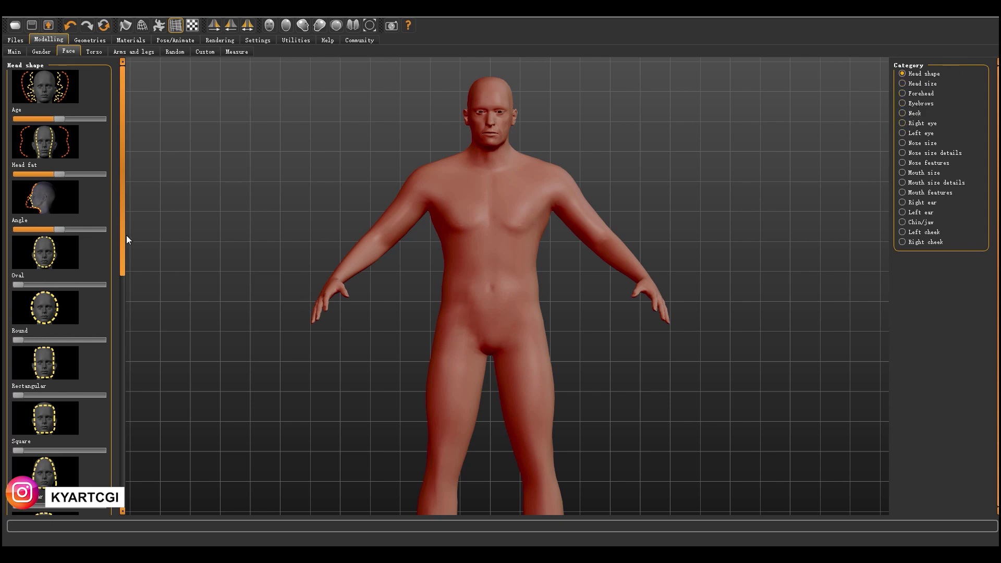
left_click(61, 228)
mouse_move(23, 285)
left_mouse_down()
mouse_move(77, 288)
mouse_move(12, 287)
left_mouse_up()
left_click_drag(21, 339, 34, 337)
left_click_drag(121, 262, 124, 220)
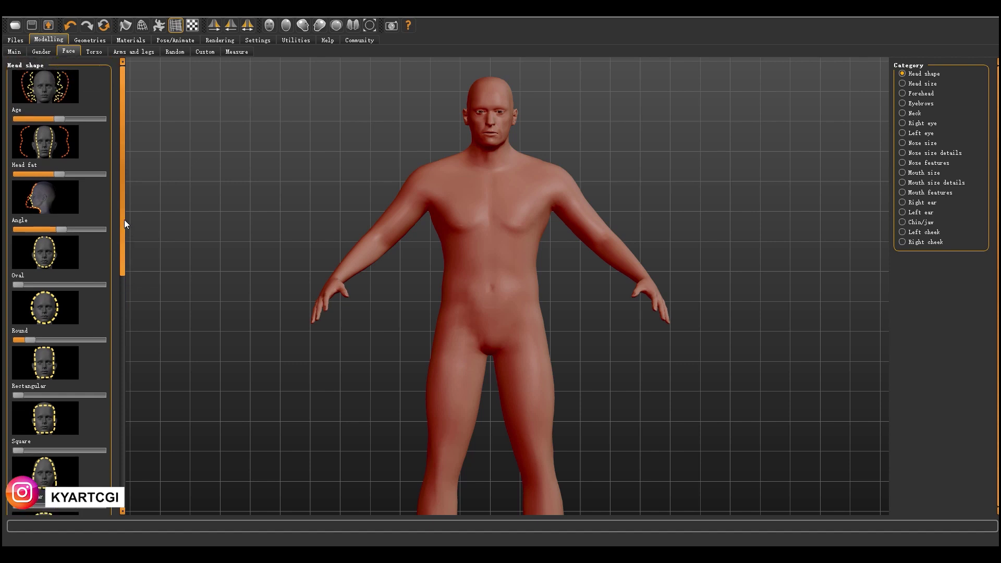
left_click(100, 54)
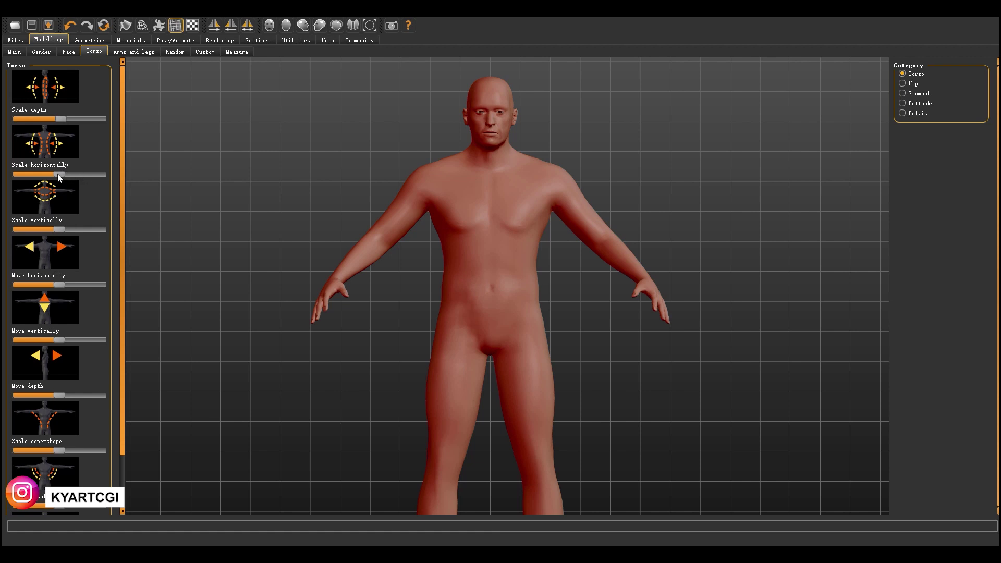
Raise the torso's horizontal and vertical Scale sliders to widen and lengthen it
left_click_drag(58, 174, 64, 174)
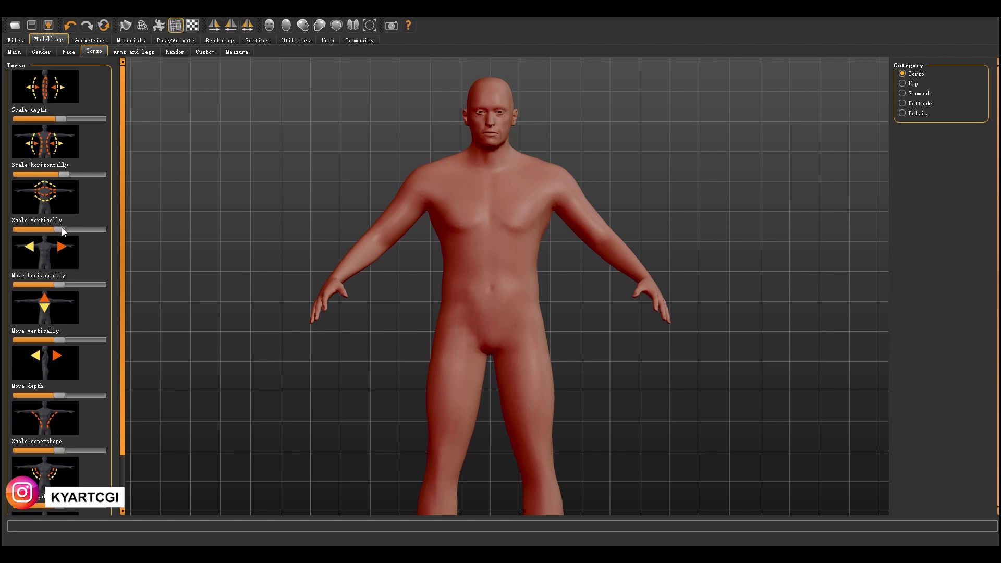
mouse_move(60, 229)
left_mouse_down()
mouse_move(79, 229)
mouse_move(67, 230)
left_mouse_up()
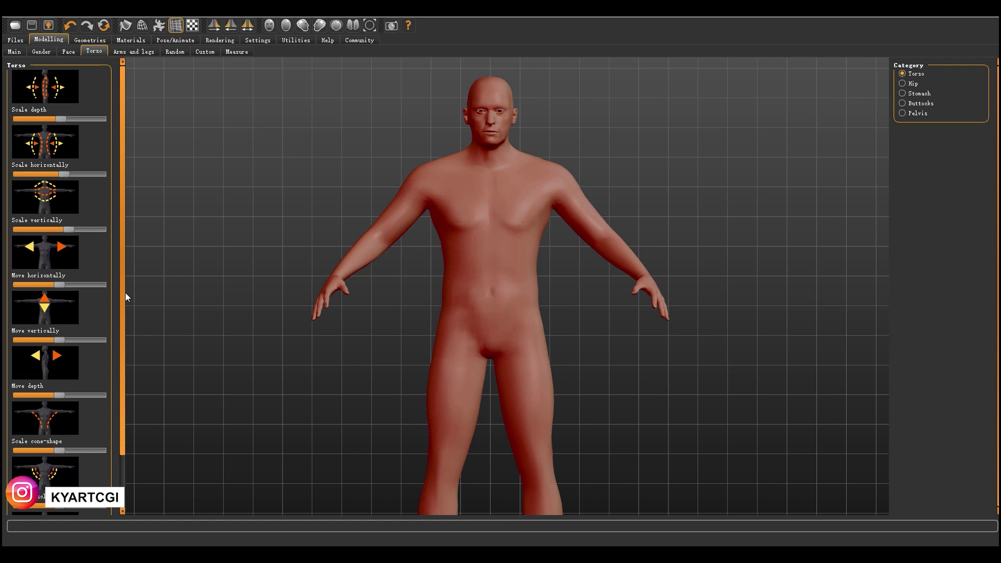
left_click_drag(123, 302, 129, 387)
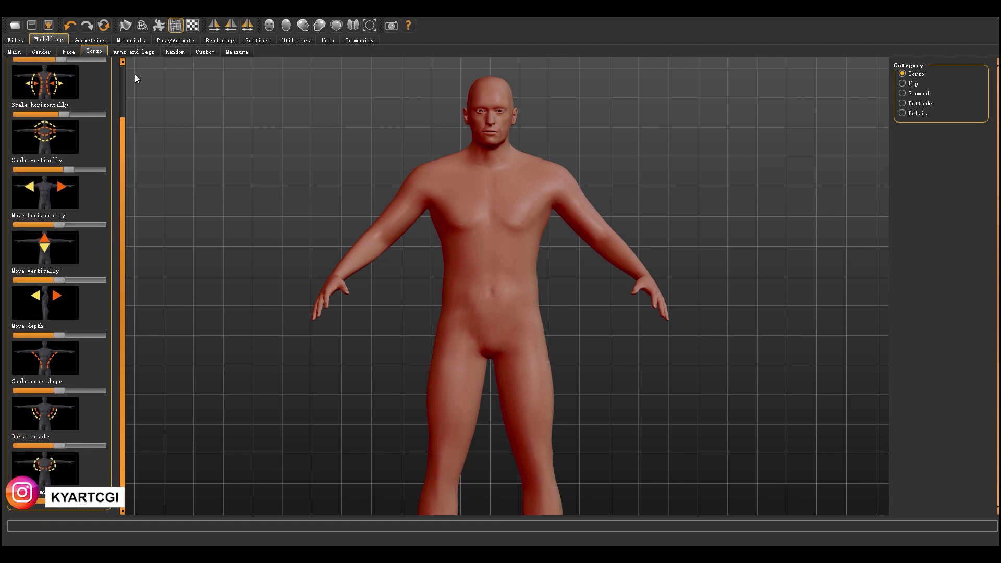
scroll(380, 319, "down", 5)
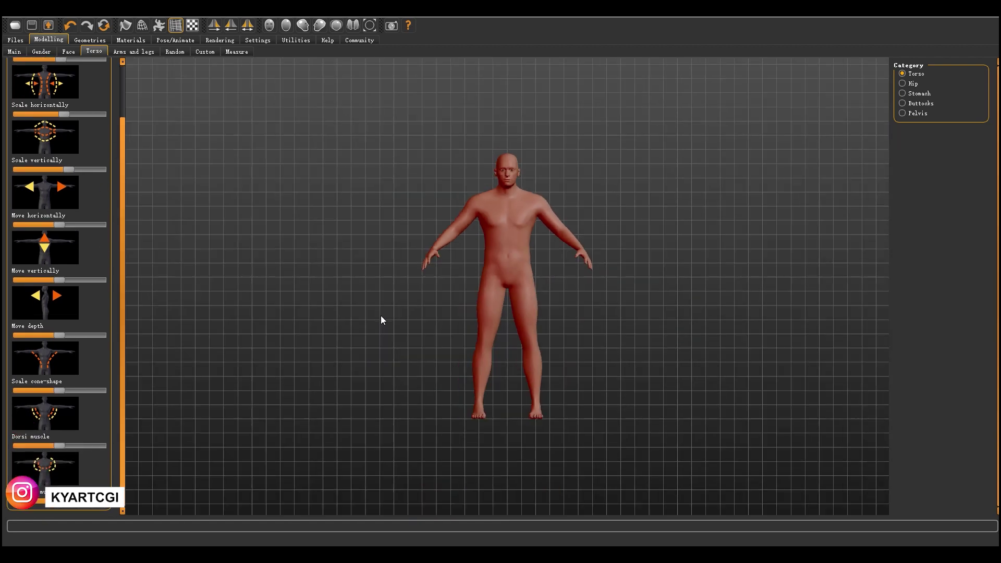
scroll(381, 317, "up", 5)
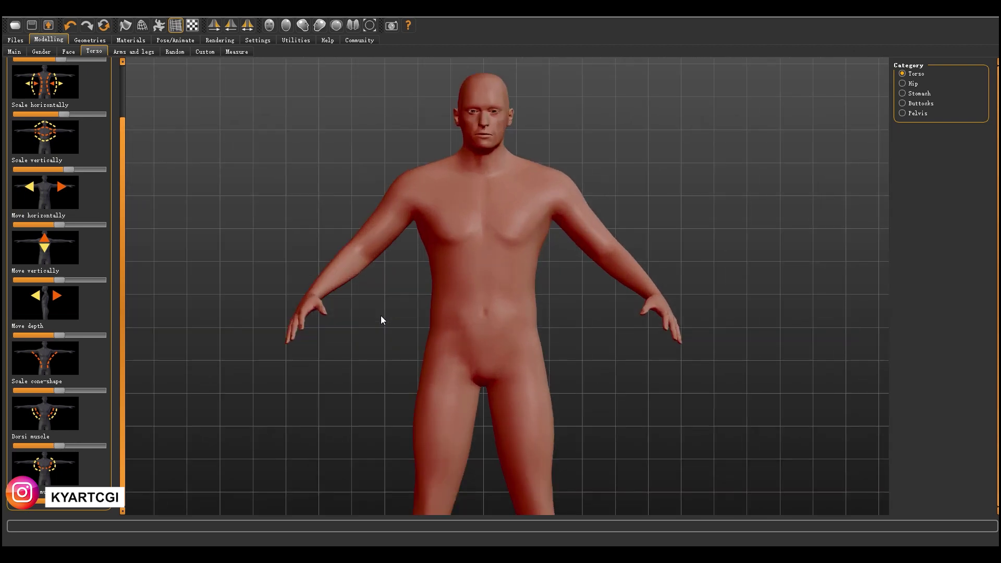
Pass through the Arms and legs tab to reach the Random randomization settings
left_click(136, 54)
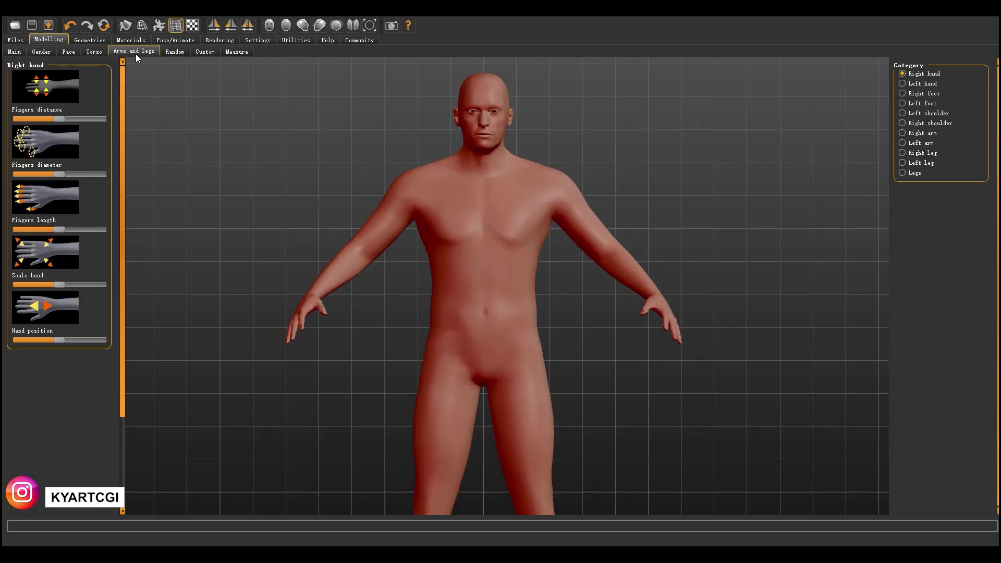
left_click(173, 54)
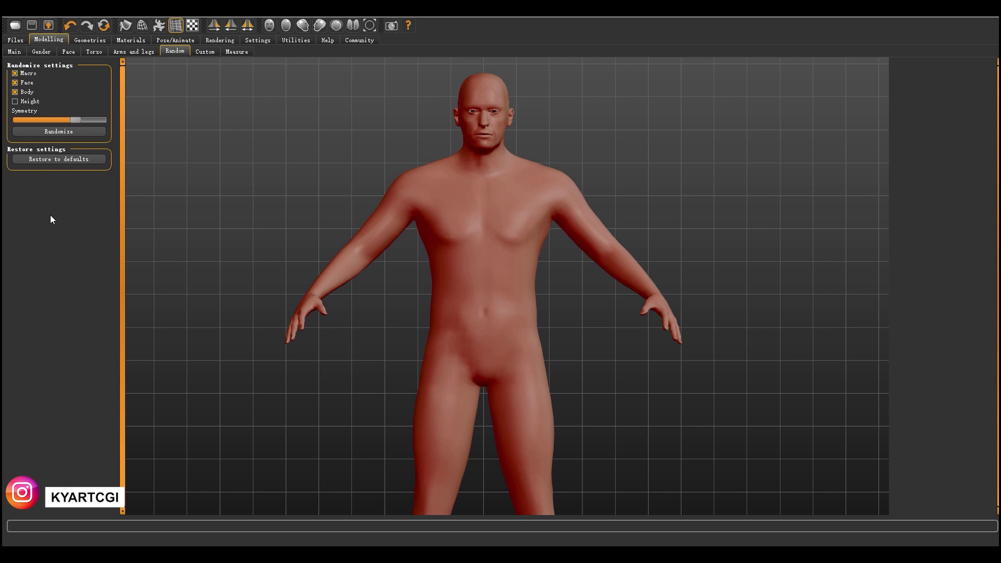
left_click(83, 131)
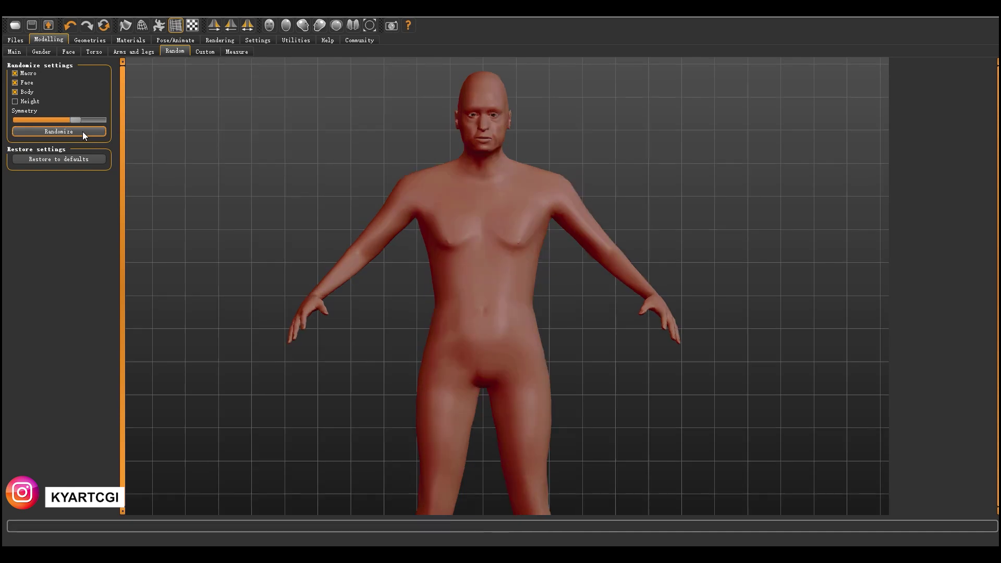
left_click(82, 131)
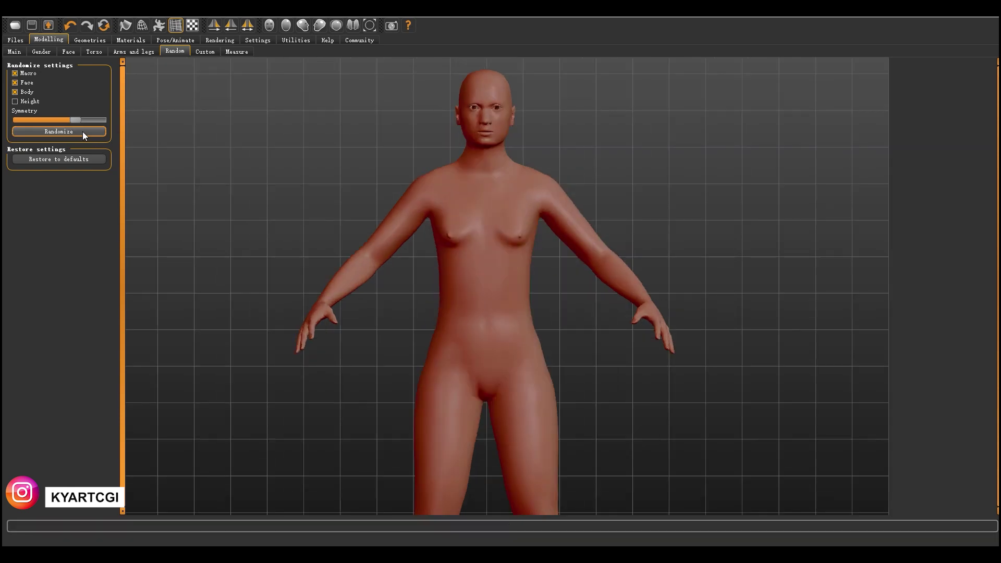
key("ctrl+z")
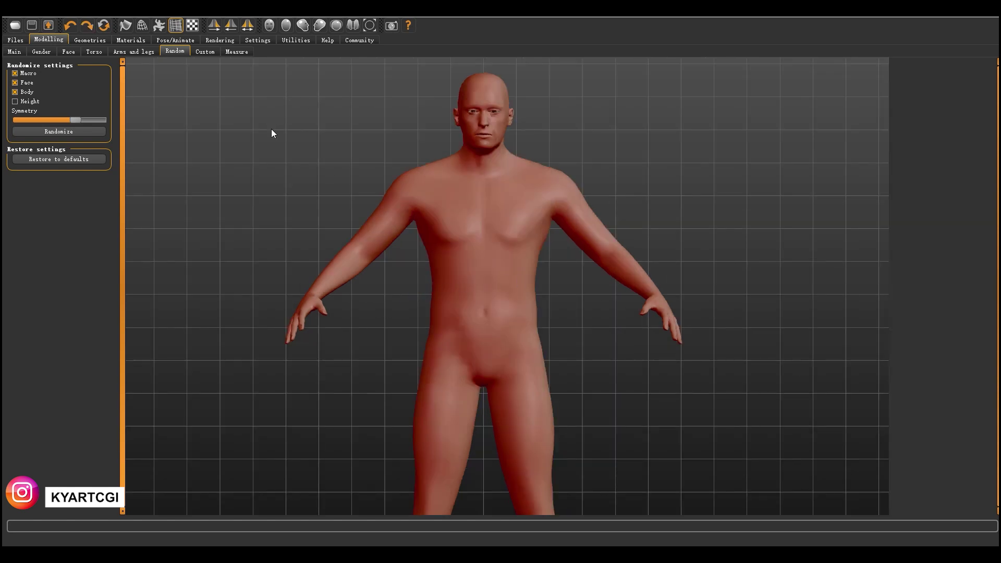
Tweak the neck circumference to 41.73 cm on the Measure tab, then show the clothes library
left_click(234, 52)
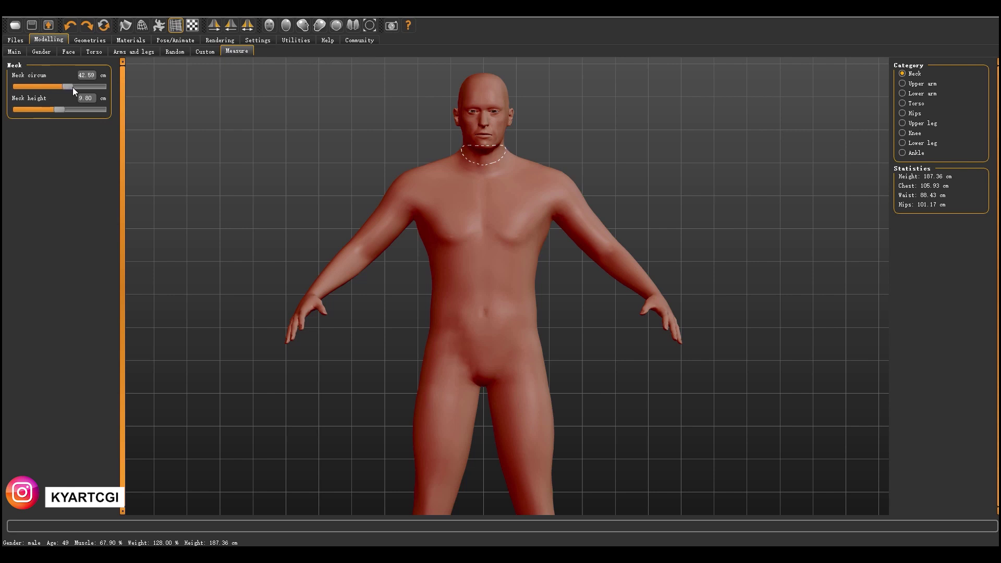
left_click(60, 88)
left_click(80, 42)
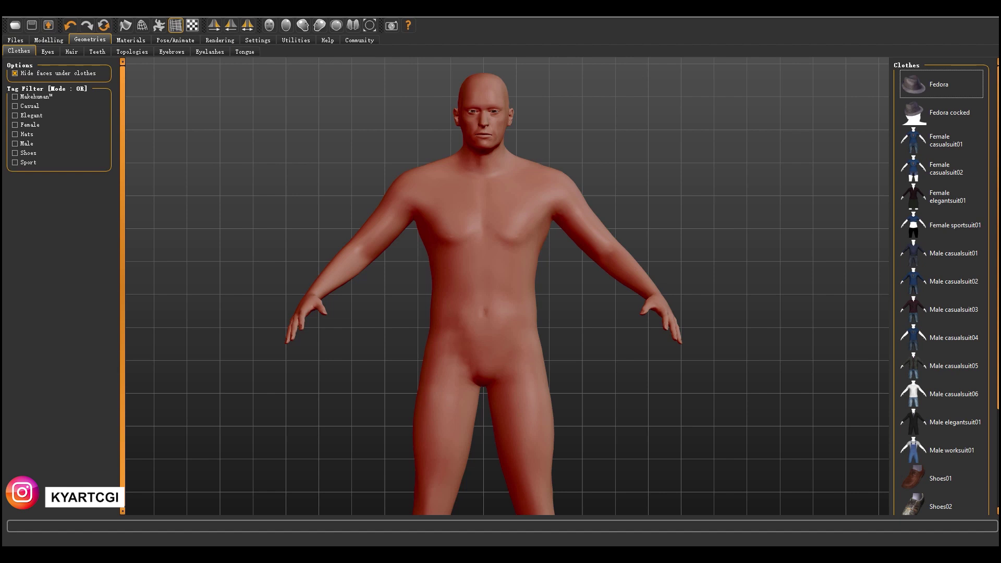
Dress the character in the Male elegantsuit01 suit and black shoes03
scroll(997, 165, "down", 5)
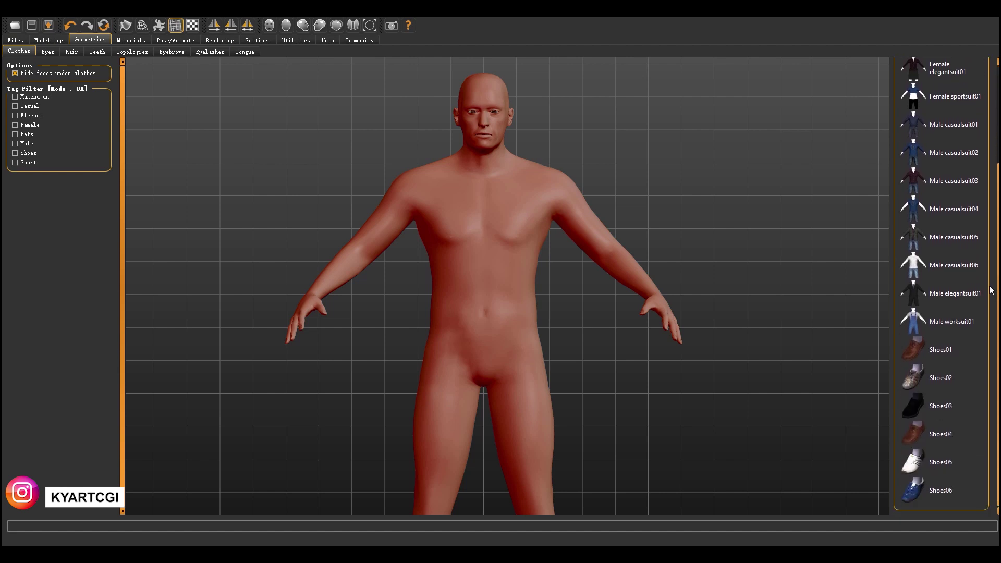
left_click(908, 299)
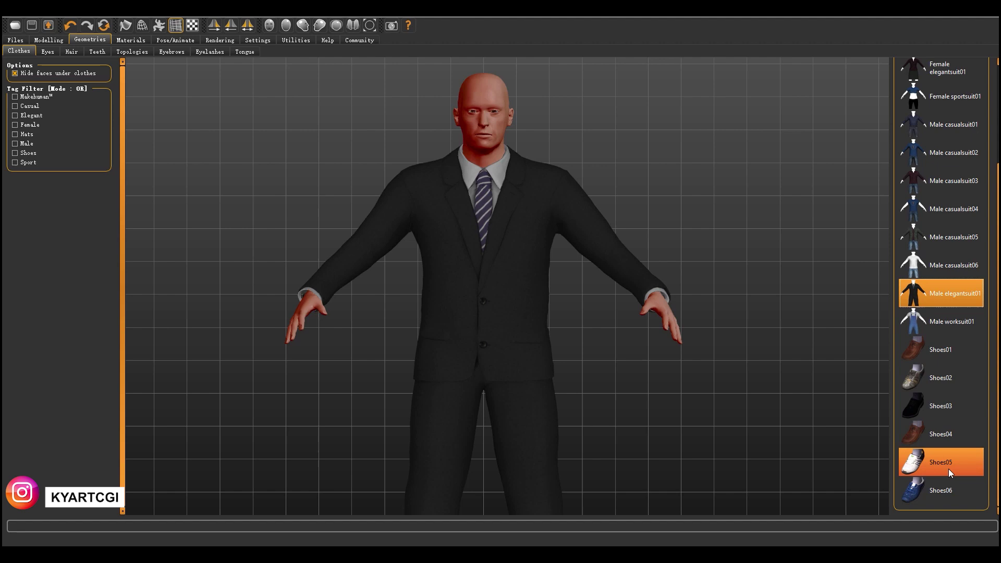
left_click(953, 407)
scroll(625, 362, "down", 5)
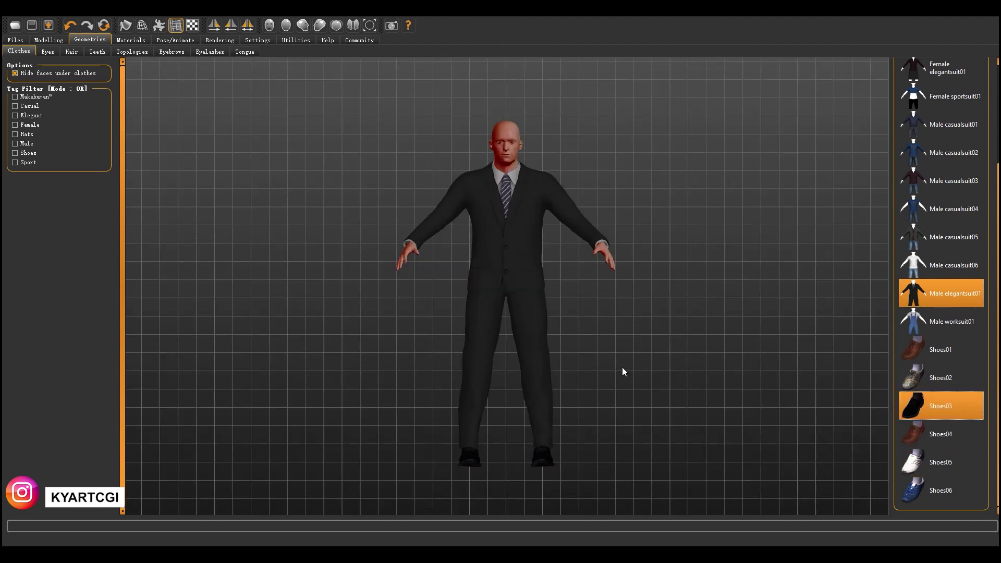
mouse_move(639, 376)
left_mouse_down()
mouse_move(587, 411)
mouse_move(635, 388)
left_mouse_up()
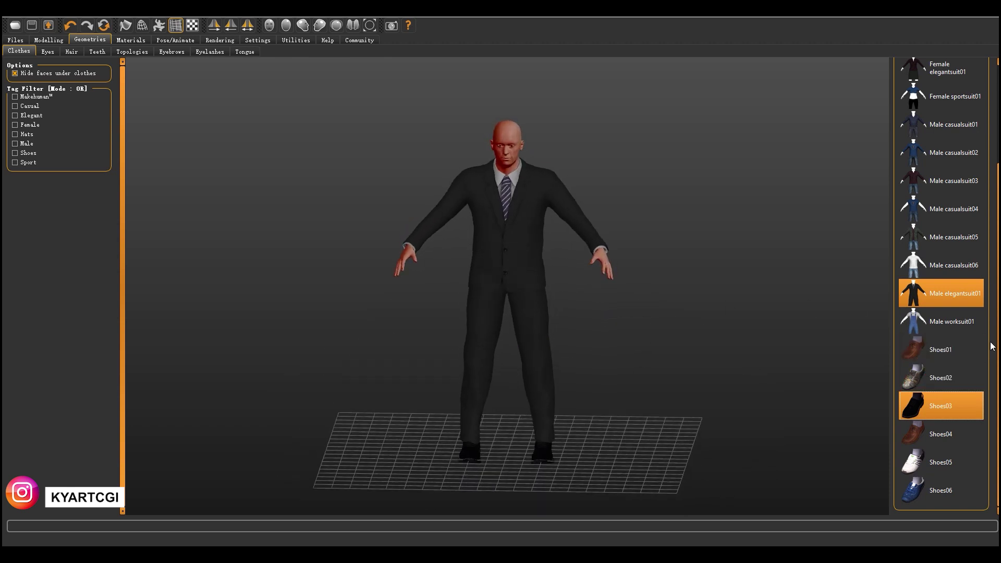
scroll(965, 359, "up", 5)
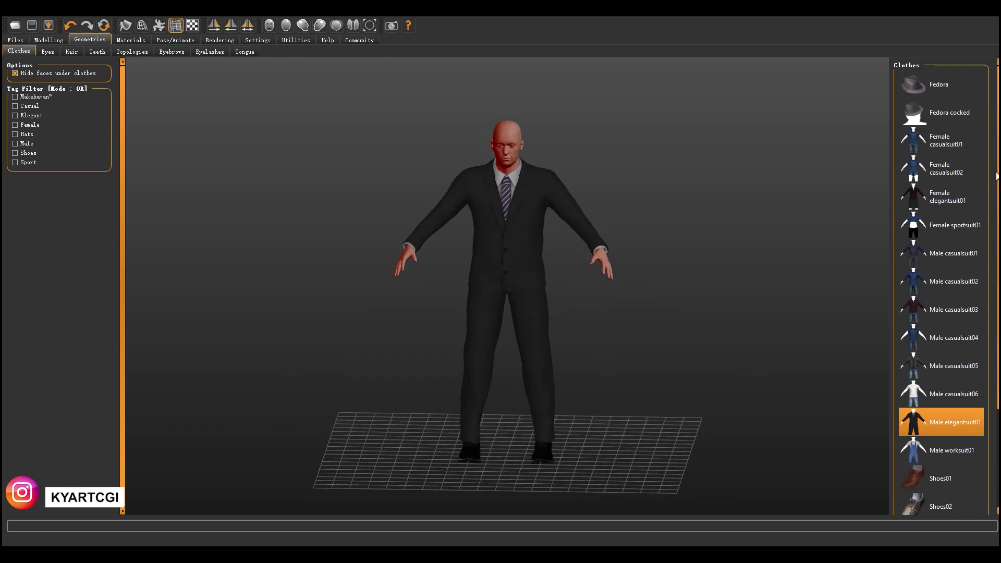
scroll(540, 209, "down", 1)
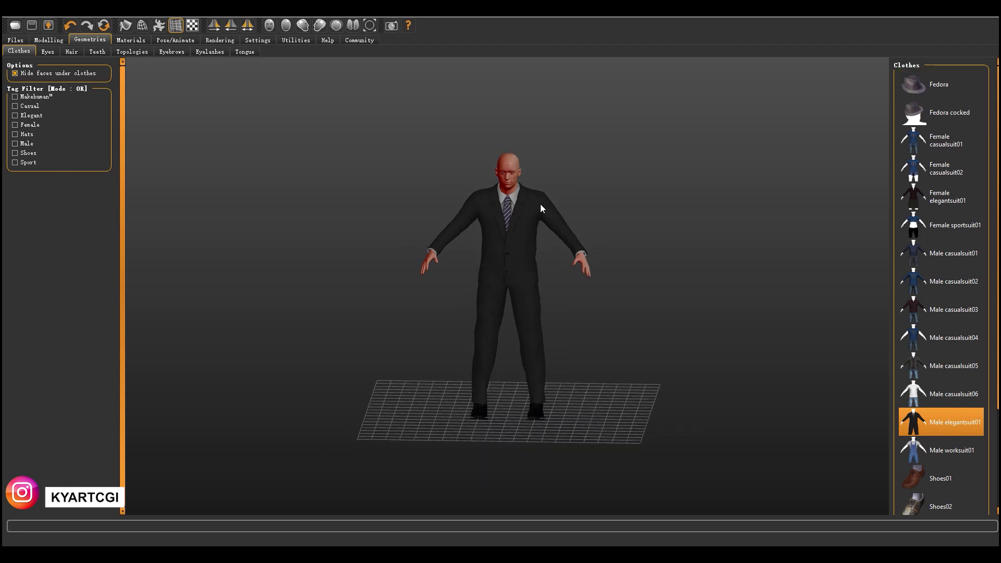
scroll(539, 209, "up", 5)
scroll(540, 209, "down", 5)
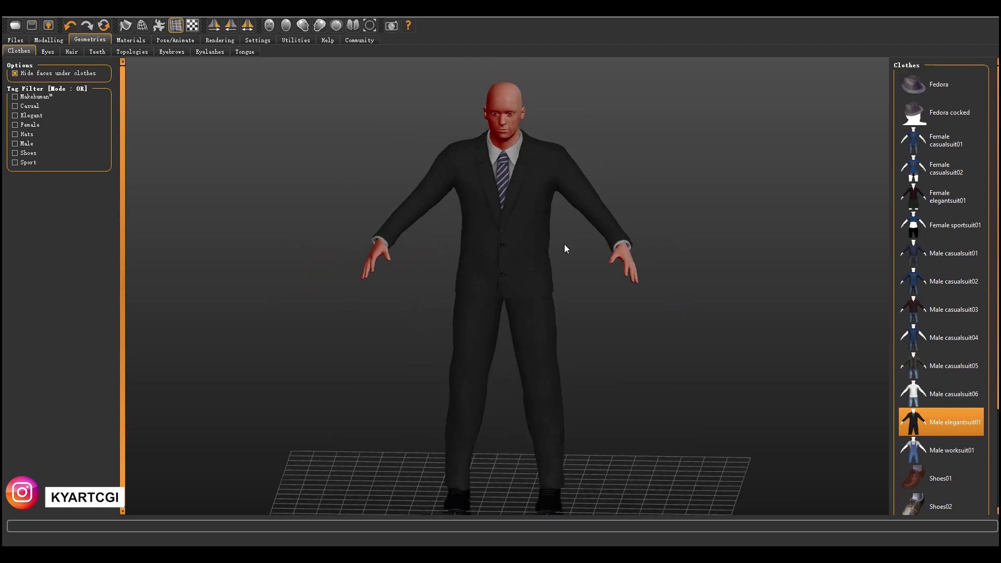
Return to a straight front view and show the skin material list
left_click(269, 25)
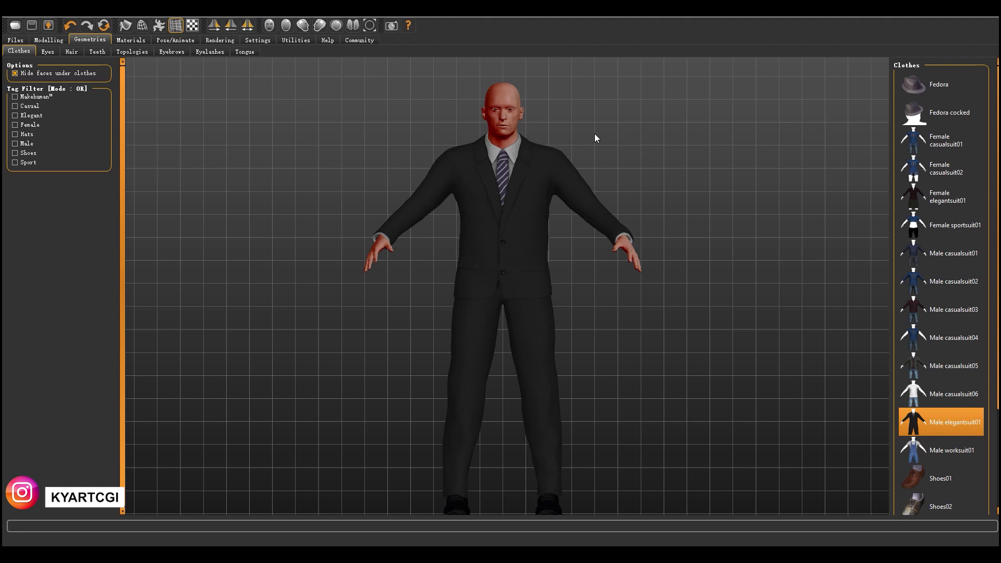
scroll(574, 151, "down", 2)
scroll(557, 155, "up", 4)
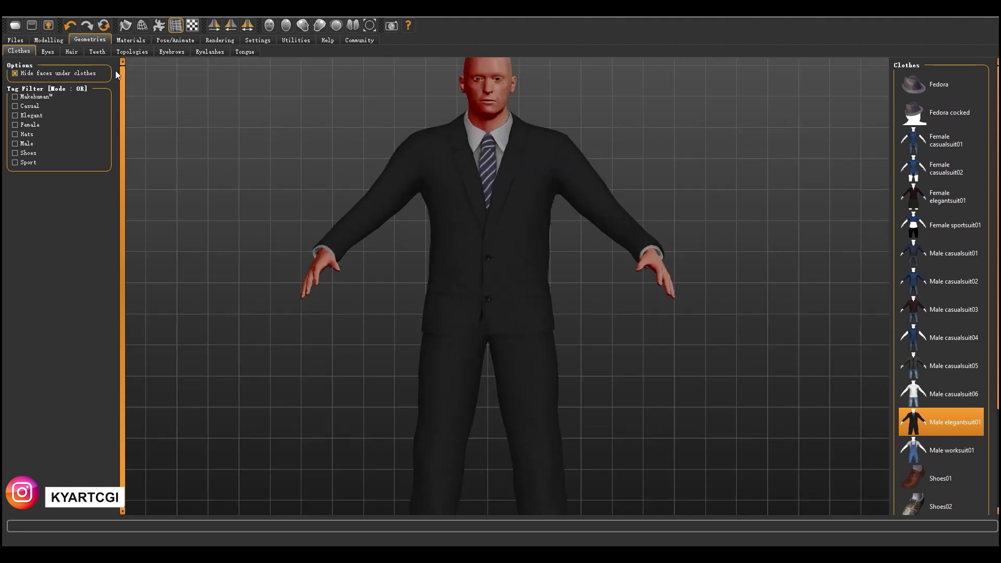
left_click(130, 41)
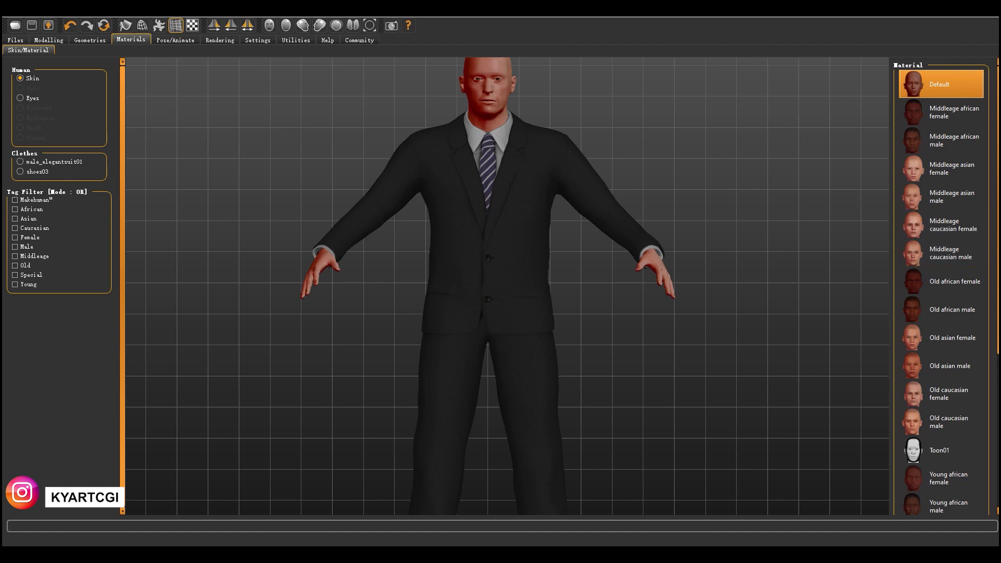
Try the Old caucasian female skin, then apply Young caucasian male2 instead
scroll(992, 446, "down", 5)
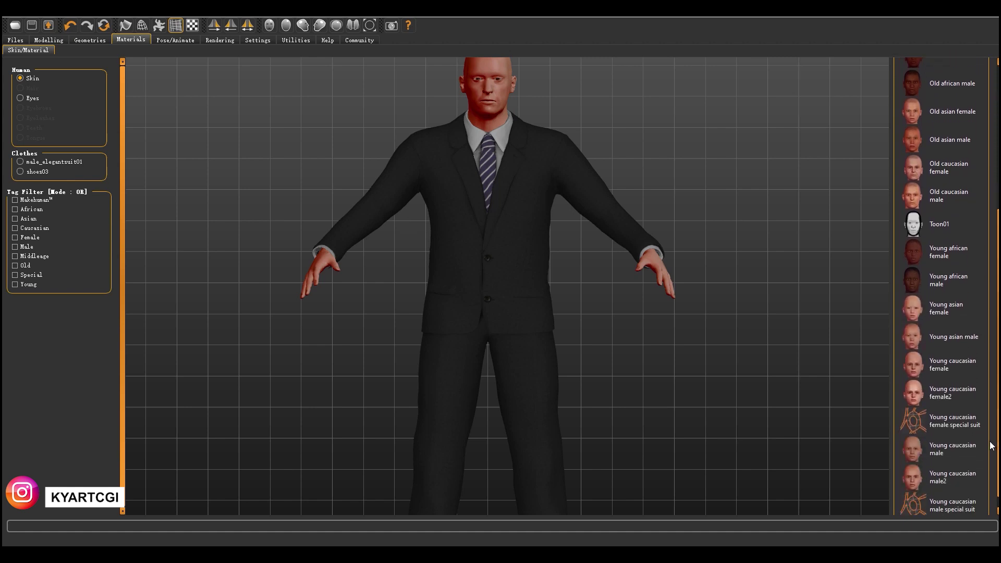
scroll(992, 446, "down", 1)
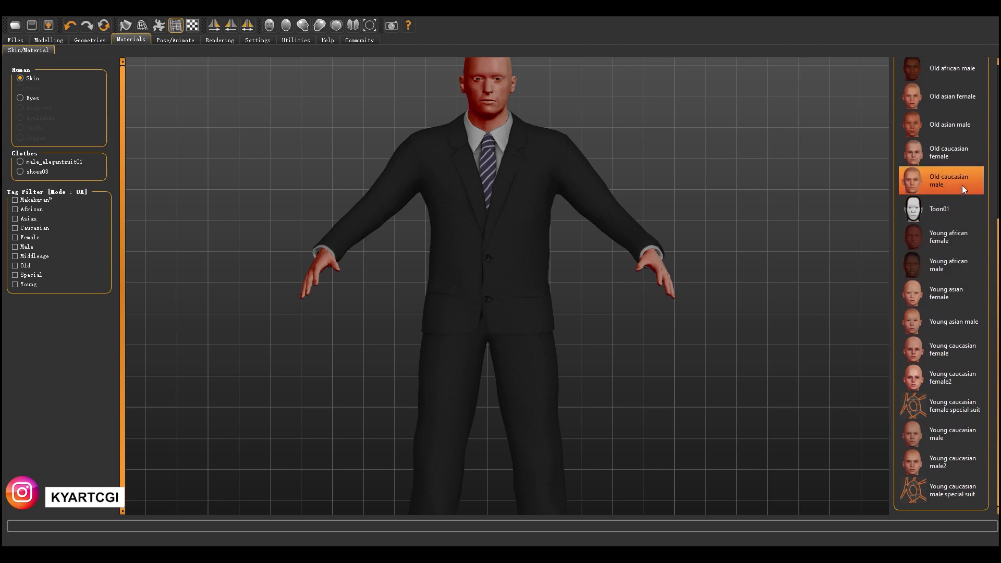
left_click(965, 150)
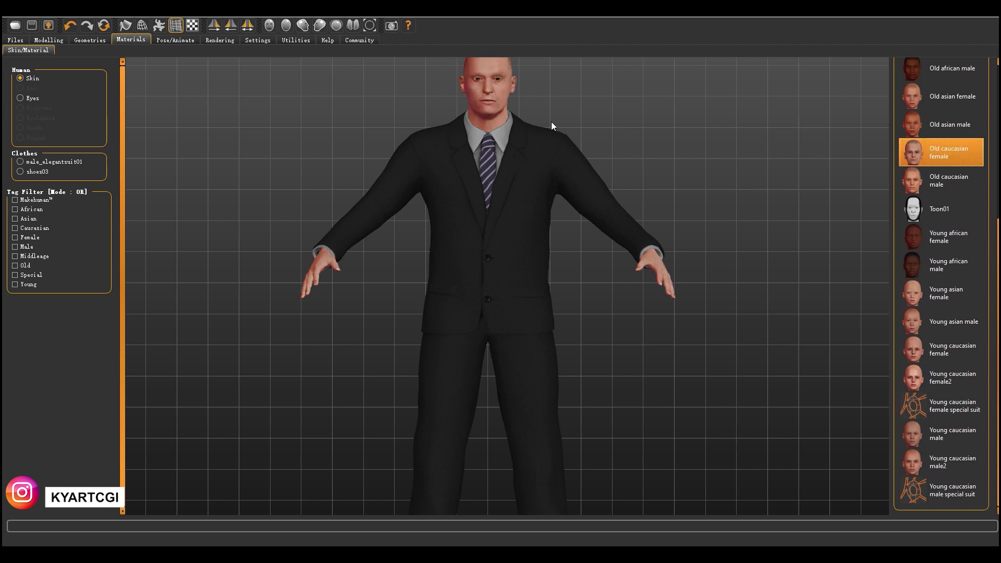
scroll(560, 174, "down", 3)
scroll(519, 110, "up", 4)
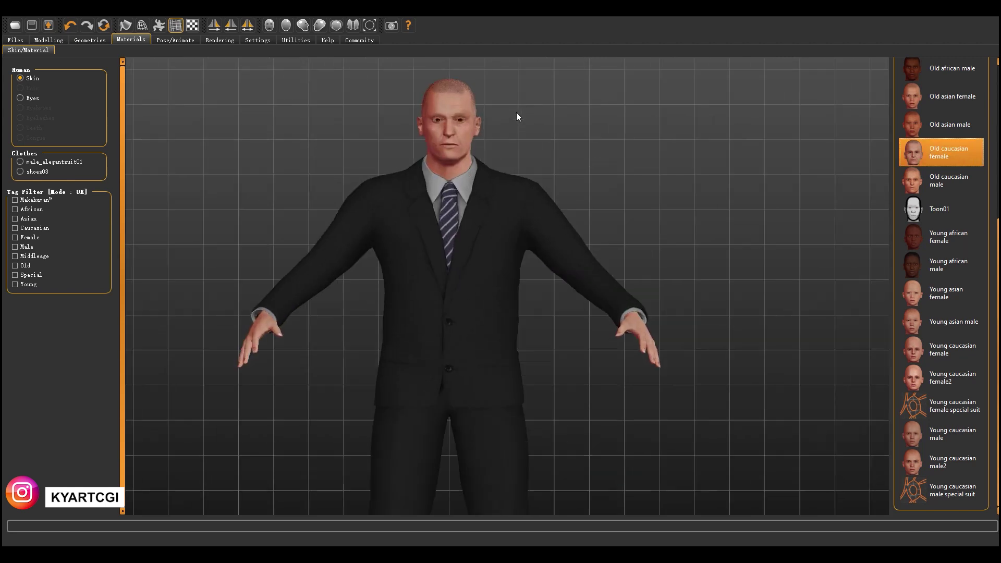
scroll(516, 112, "up", 3)
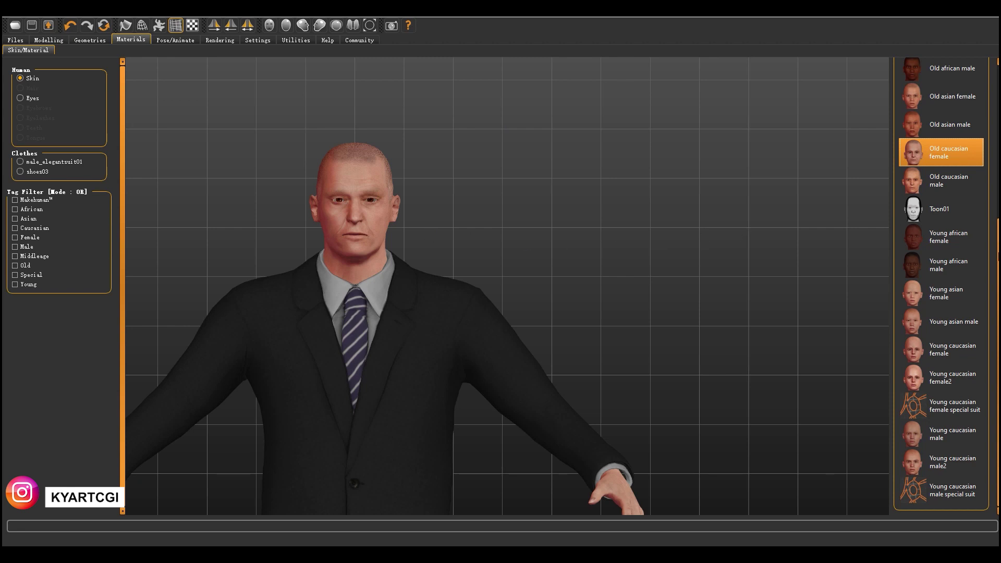
left_click(959, 470)
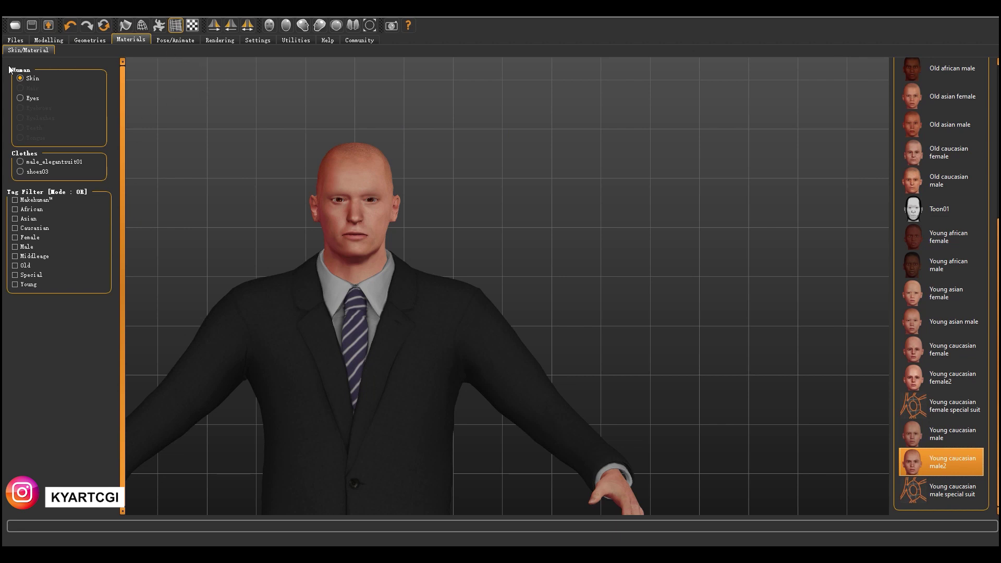
left_click(189, 44)
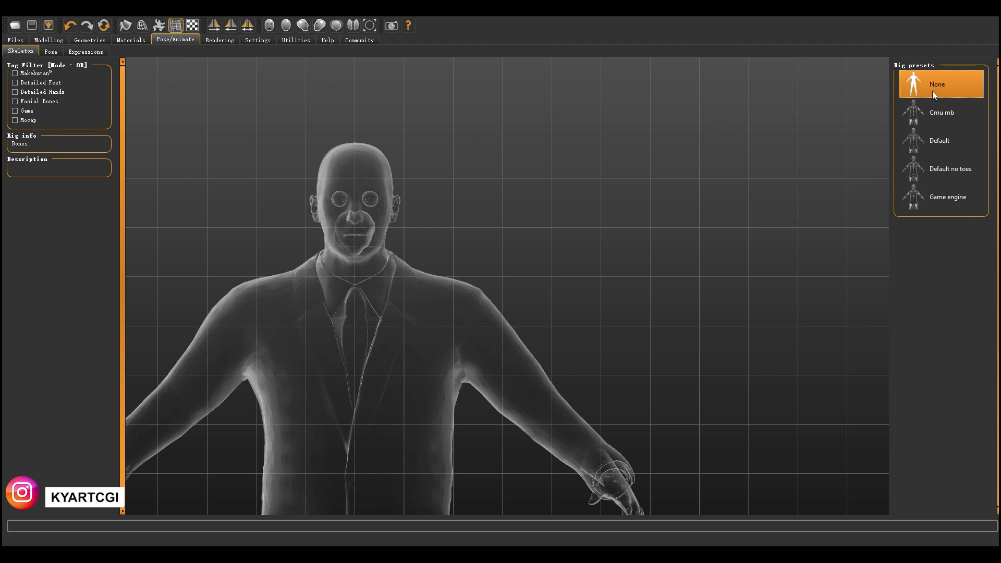
Try the Cmu mb and 163-bone Default skeletons, orbiting to inspect them
left_click(949, 107)
scroll(376, 327, "up", 5)
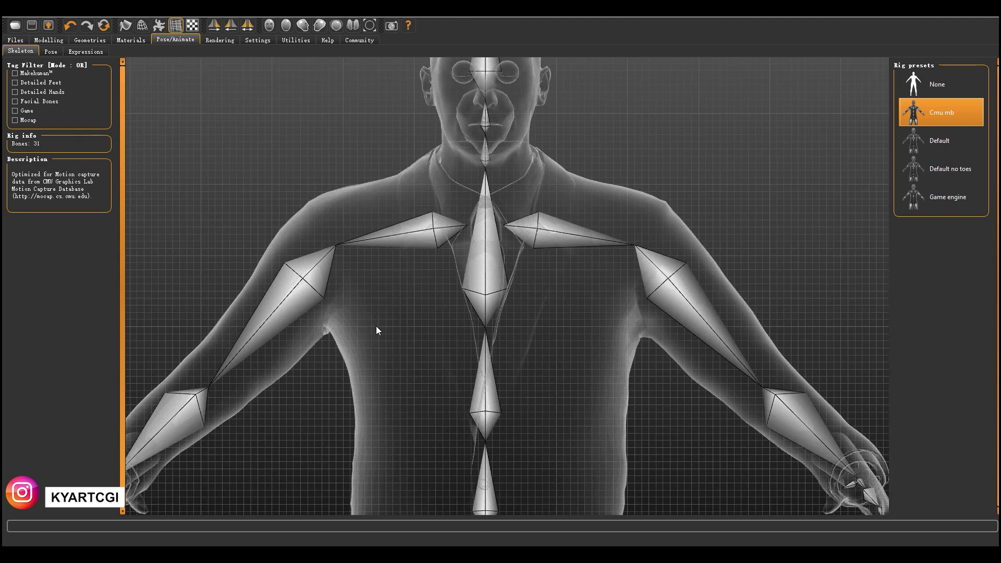
scroll(480, 317, "down", 10)
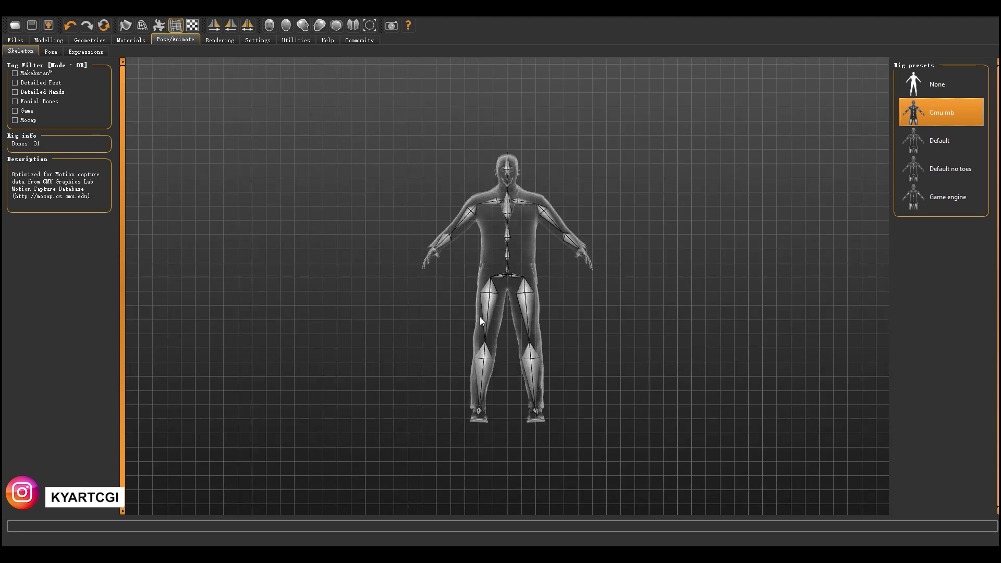
left_click_drag(562, 339, 530, 289)
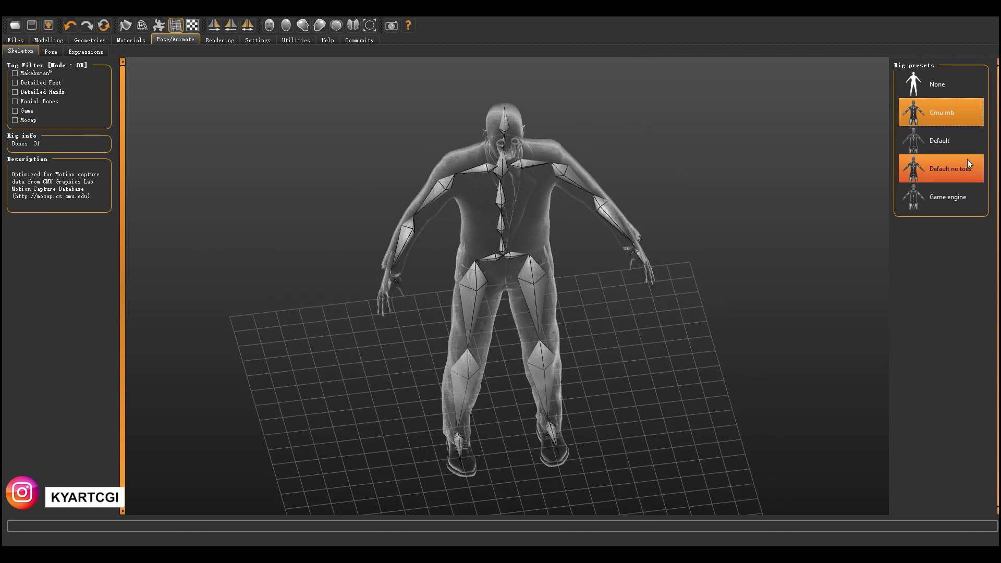
left_click(963, 135)
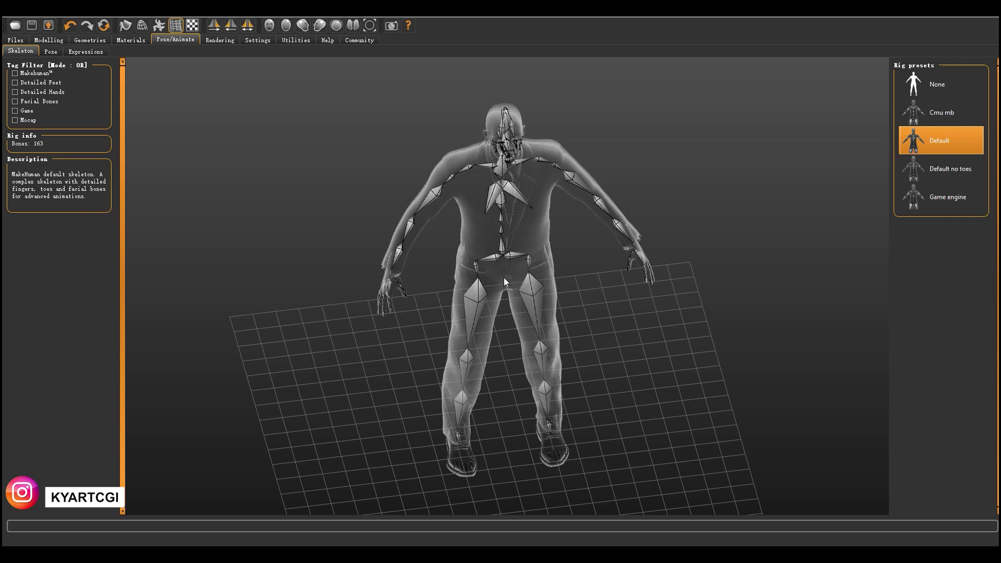
scroll(539, 212, "down", 2)
scroll(539, 212, "up", 5)
left_click_drag(539, 211, 561, 182)
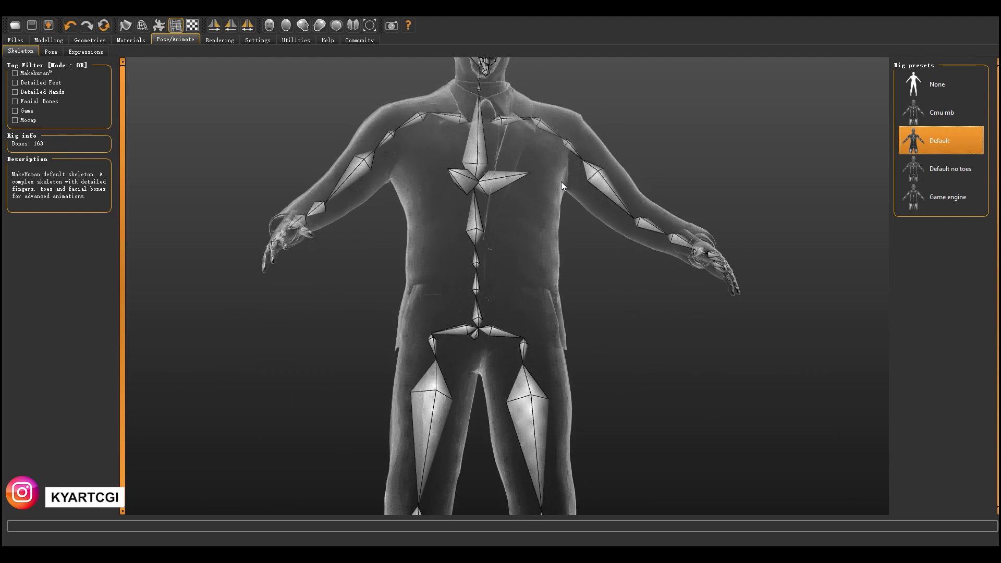
From a front view, try Default no toes, then settle on the 53-bone Game engine skeleton
scroll(546, 203, "up", 3)
scroll(566, 250, "down", 2)
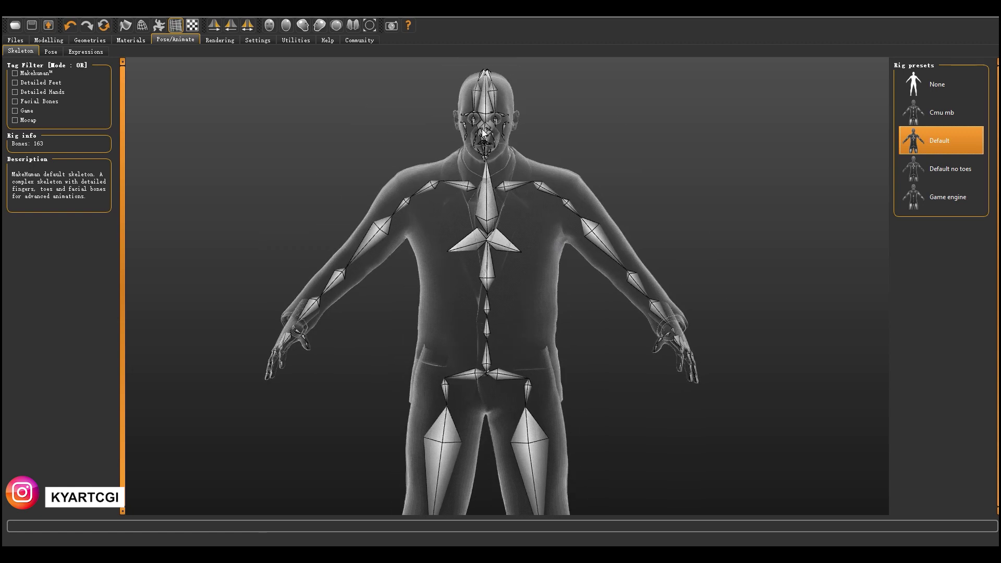
left_click(270, 27)
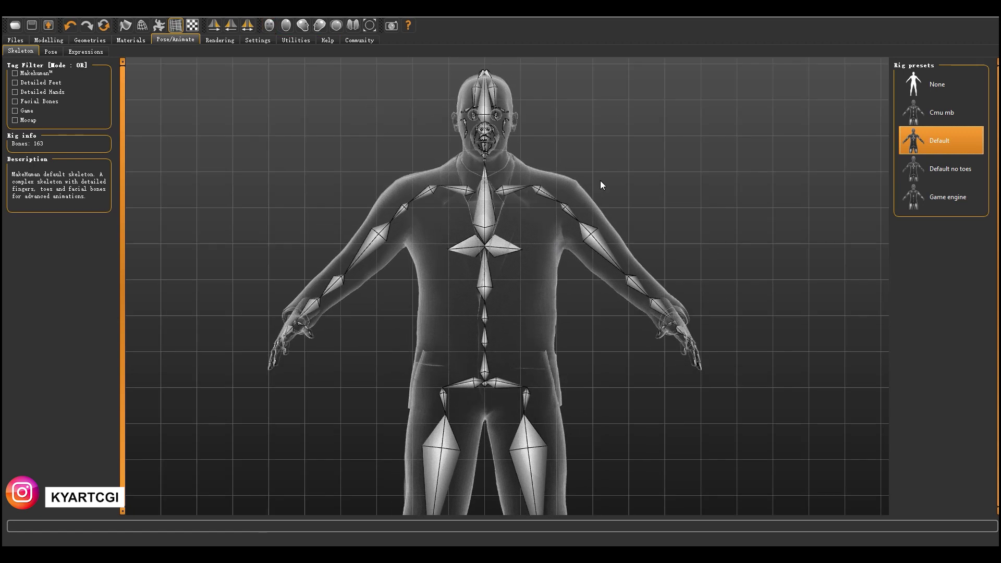
left_click(957, 174)
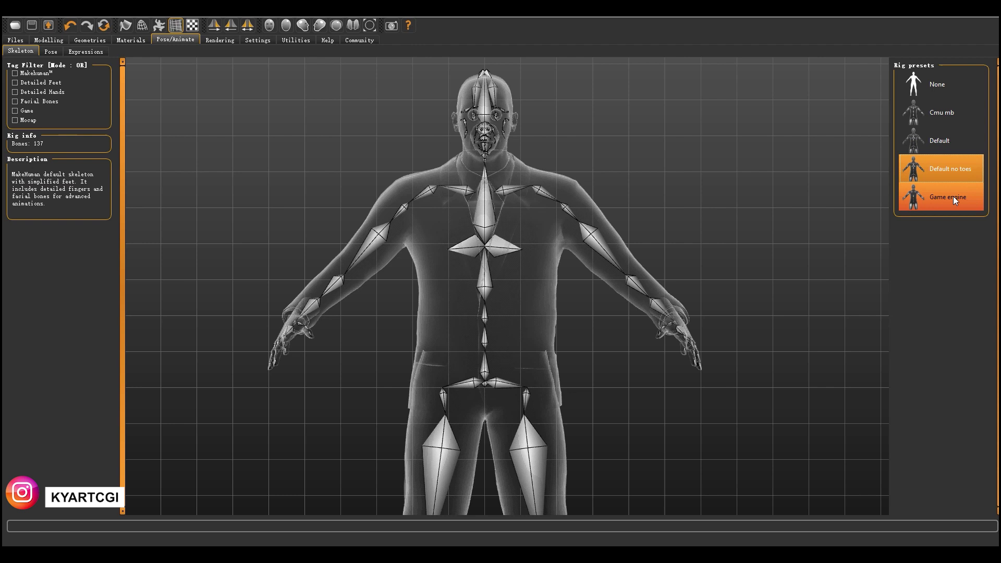
left_click(953, 197)
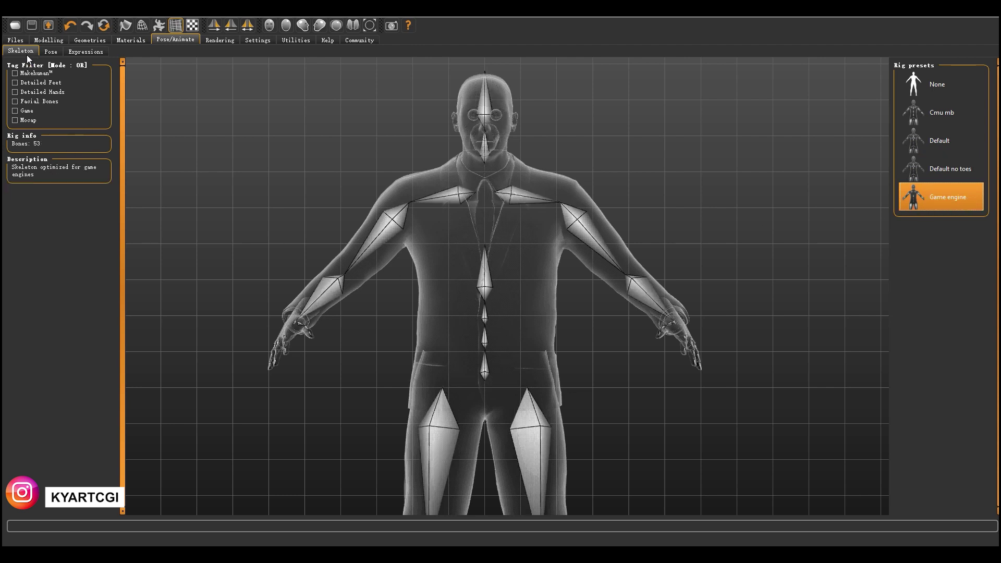
Preview the Benchmark, Fight01, Fight02 and Fight03 poses on the suited character
left_click(46, 51)
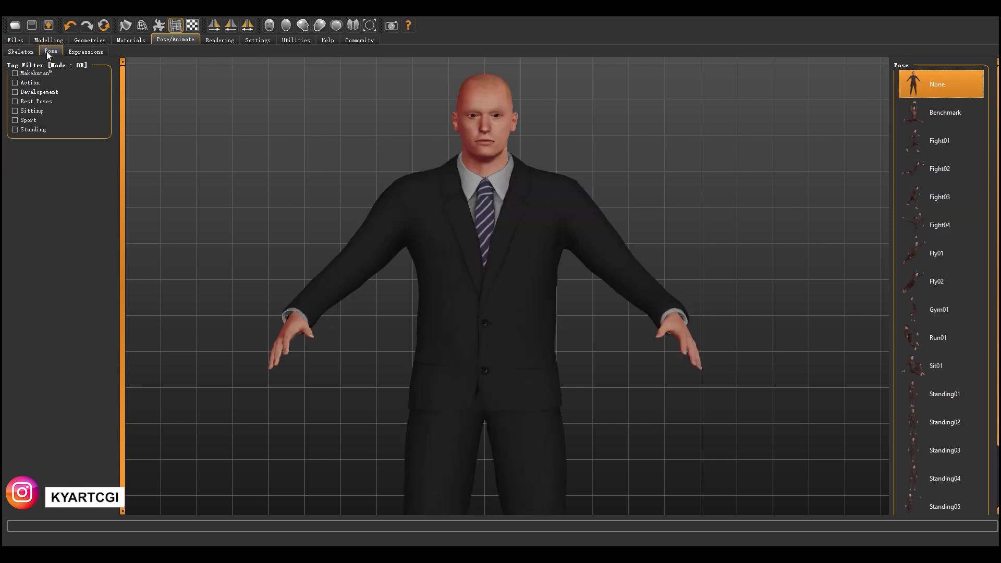
left_click(966, 119)
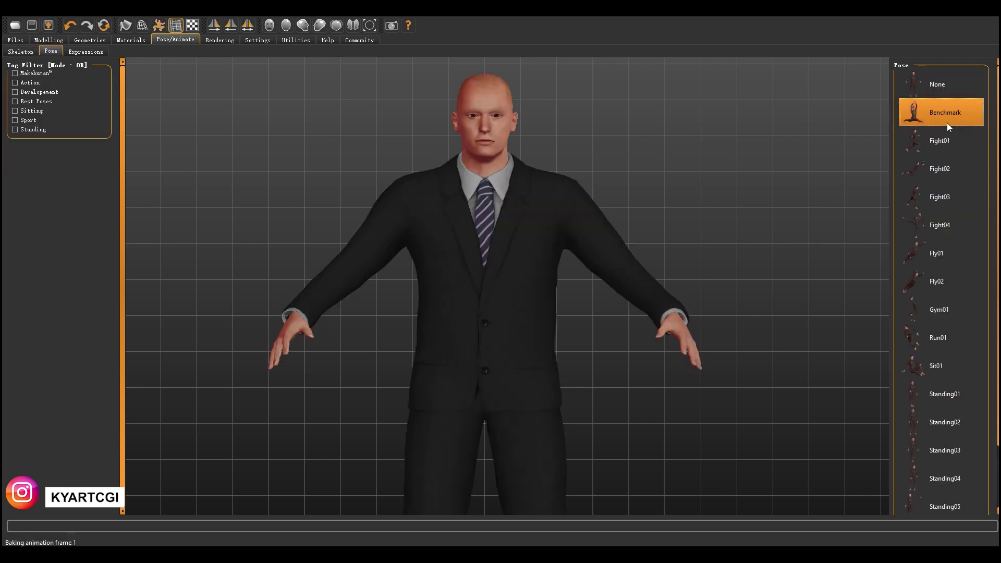
scroll(561, 287, "down", 5)
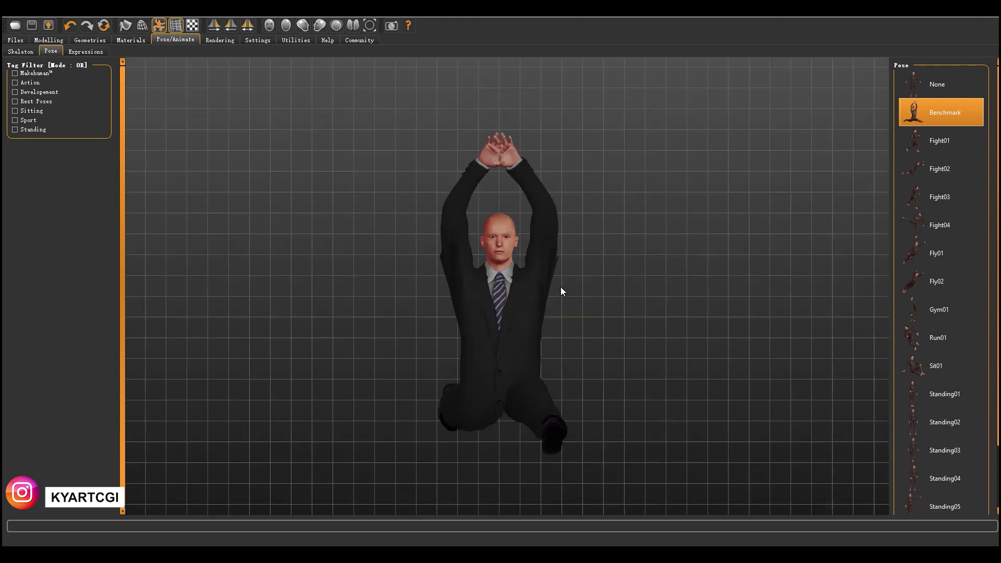
left_click_drag(561, 286, 546, 319)
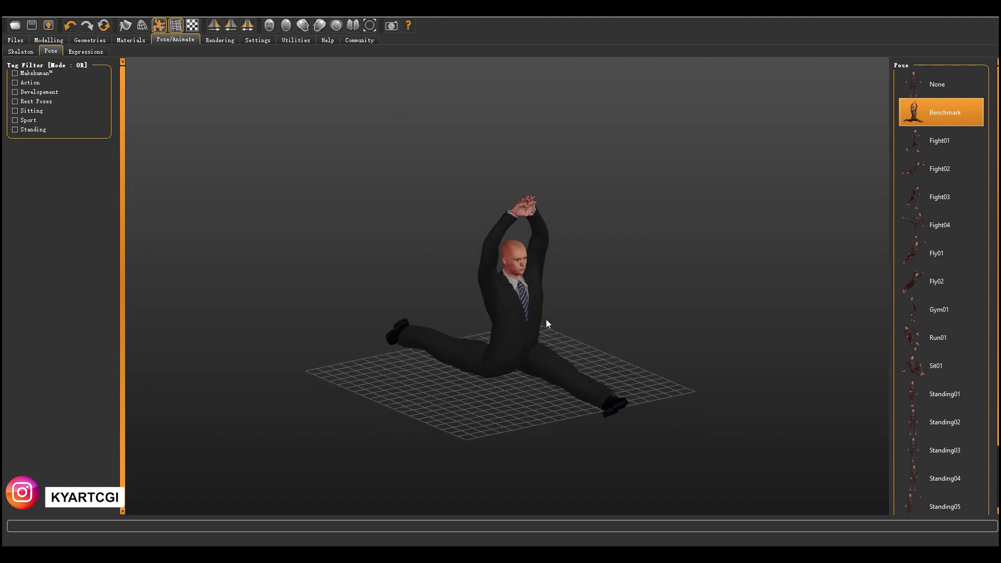
scroll(546, 319, "down", 3)
scroll(546, 319, "up", 6)
scroll(546, 319, "up", 2)
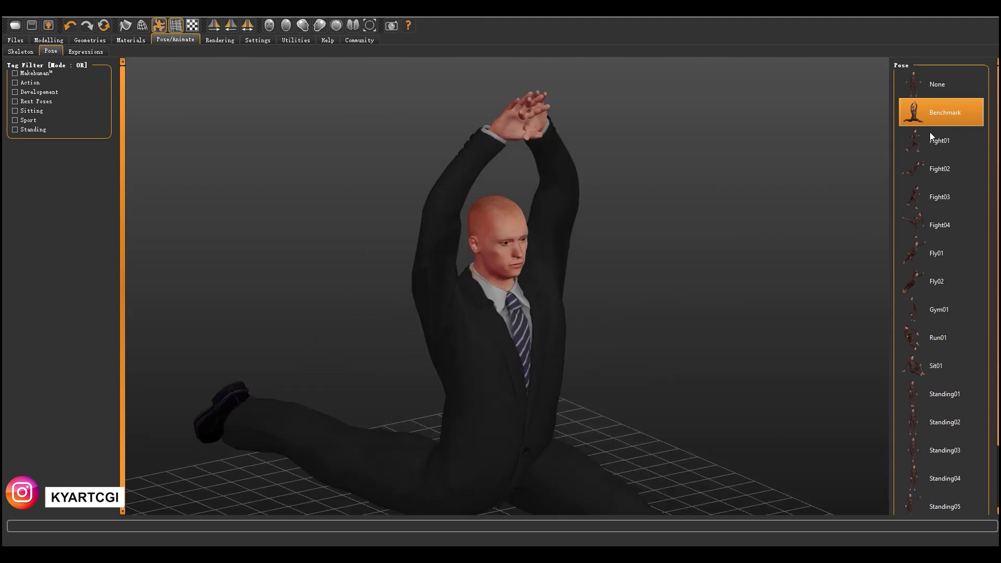
left_click(952, 138)
scroll(604, 380, "up", 2)
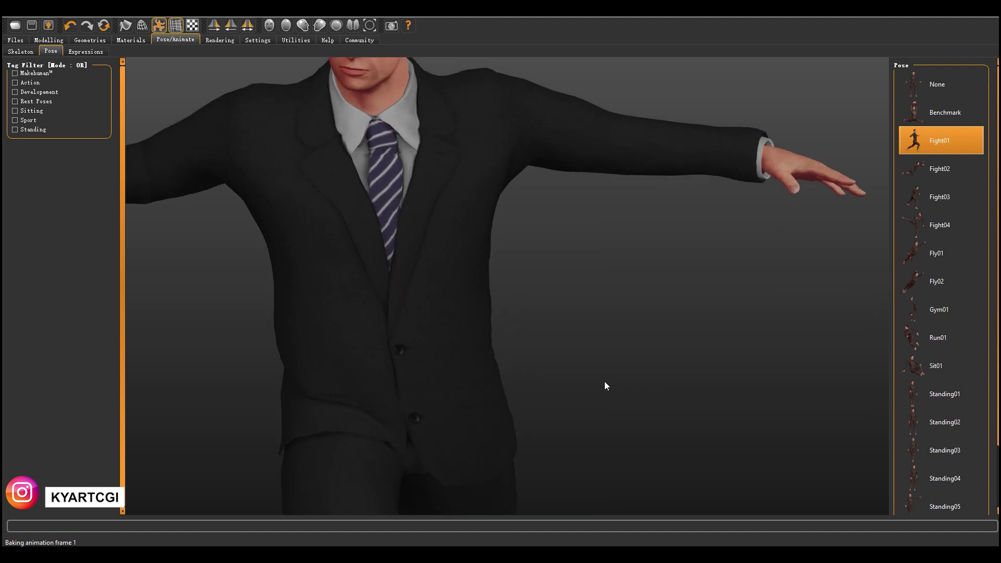
scroll(605, 381, "down", 5)
left_click_drag(621, 336, 584, 333)
left_click(952, 167)
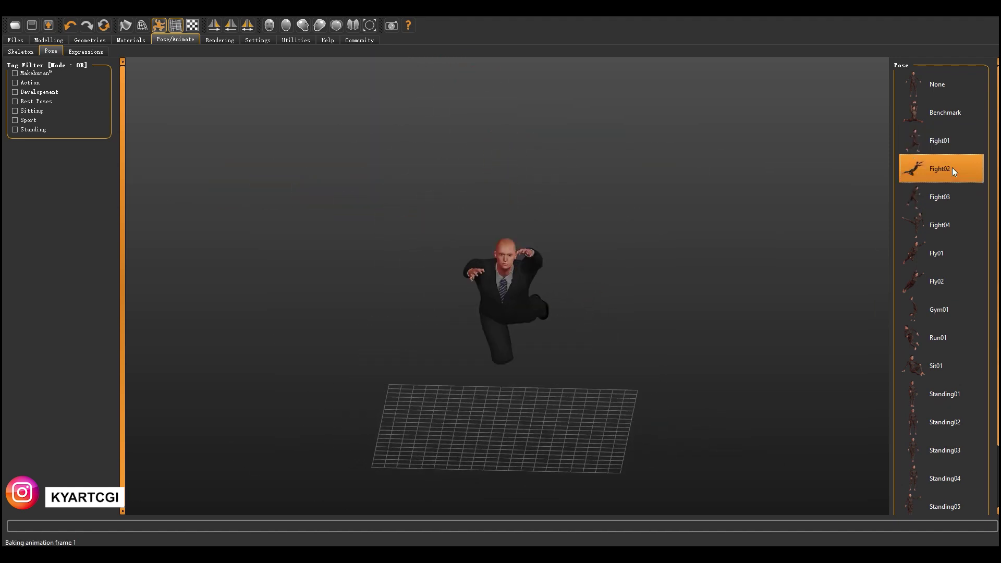
left_click_drag(649, 351, 701, 360)
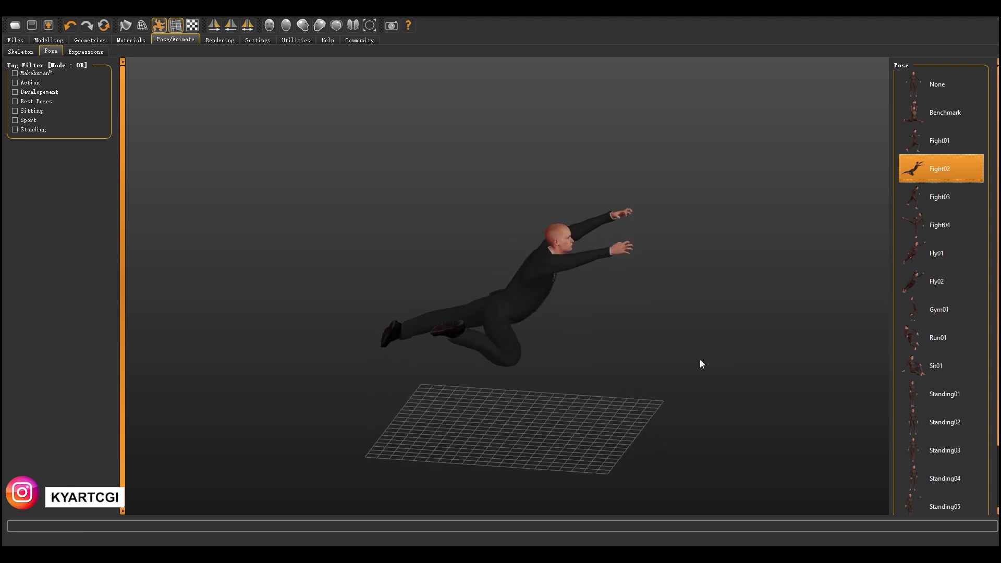
left_click(957, 199)
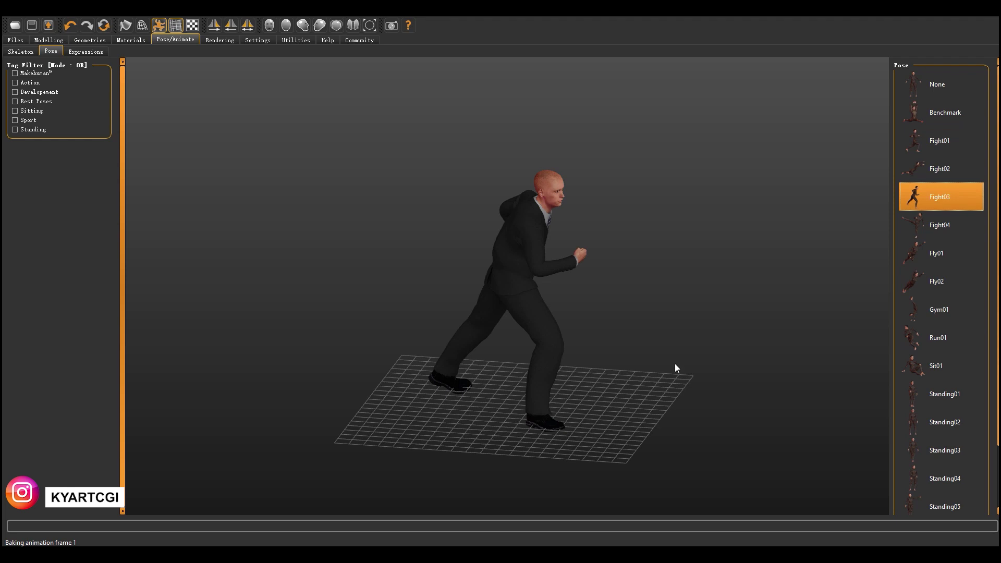
left_click_drag(675, 364, 637, 336)
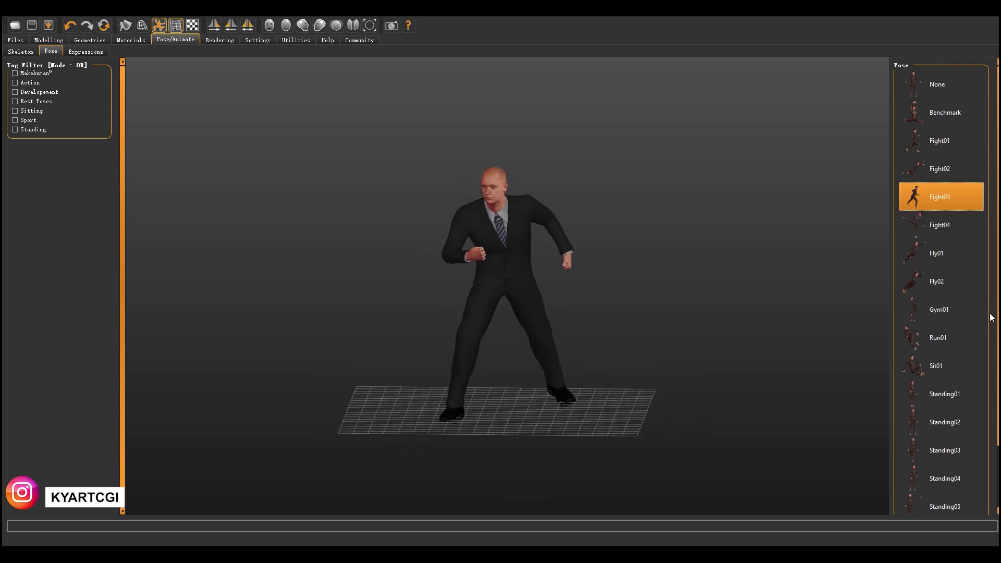
Compare Standing05, Standing03, Standing02, Standing01, Sit01 and Run01, then settle on Standing04
left_click(956, 478)
left_click(955, 502)
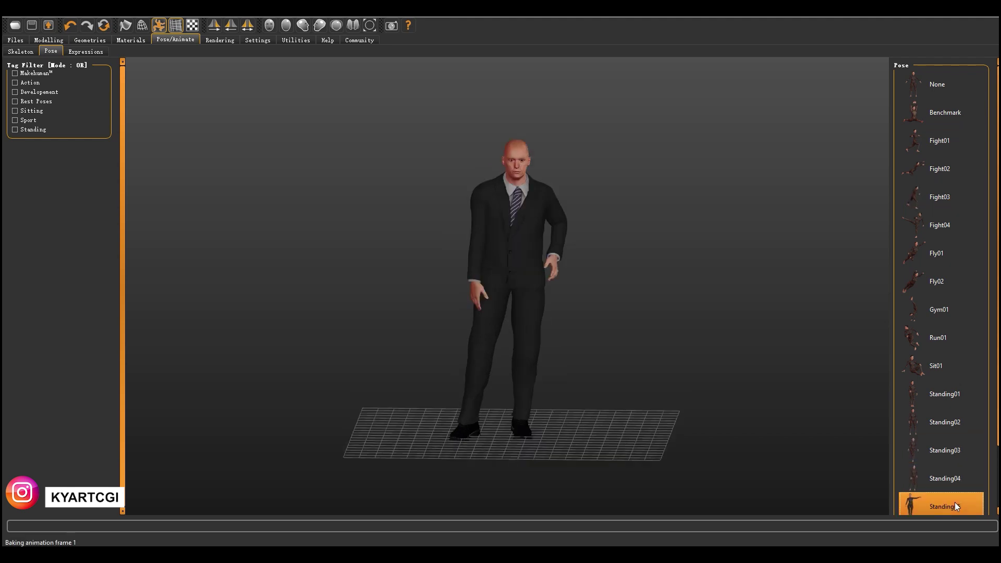
left_click(955, 456)
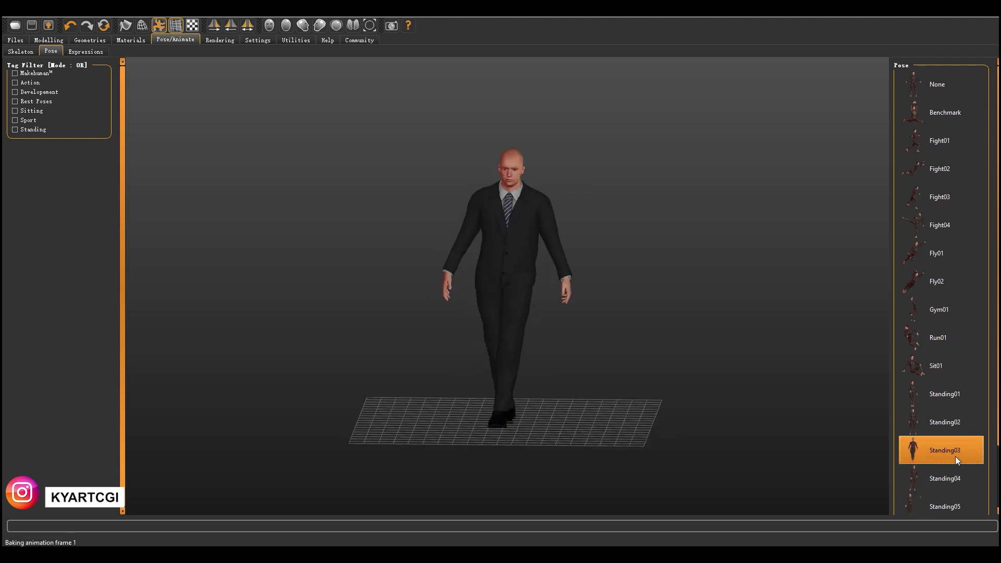
left_click(949, 425)
left_click(958, 396)
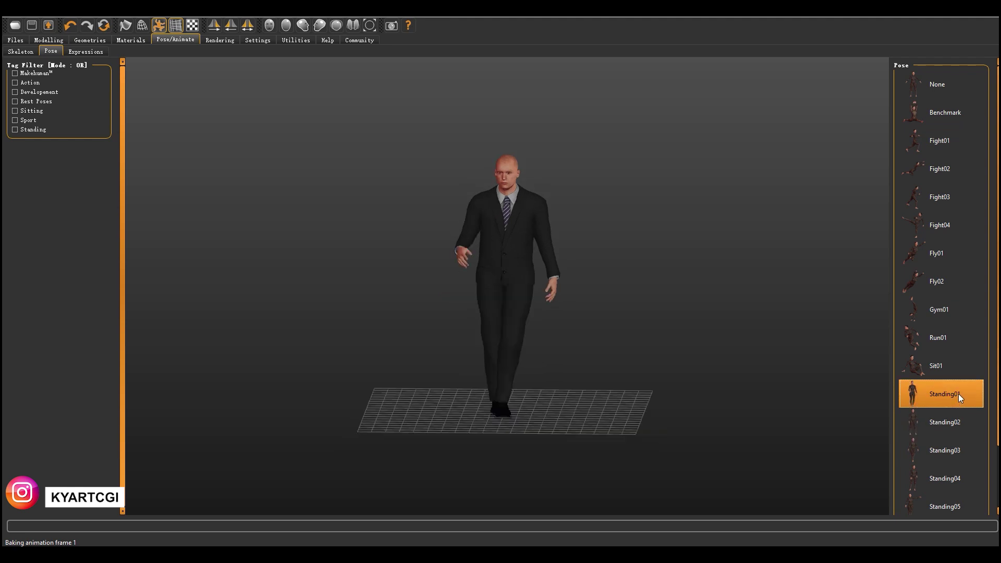
left_click(961, 377)
left_click(958, 342)
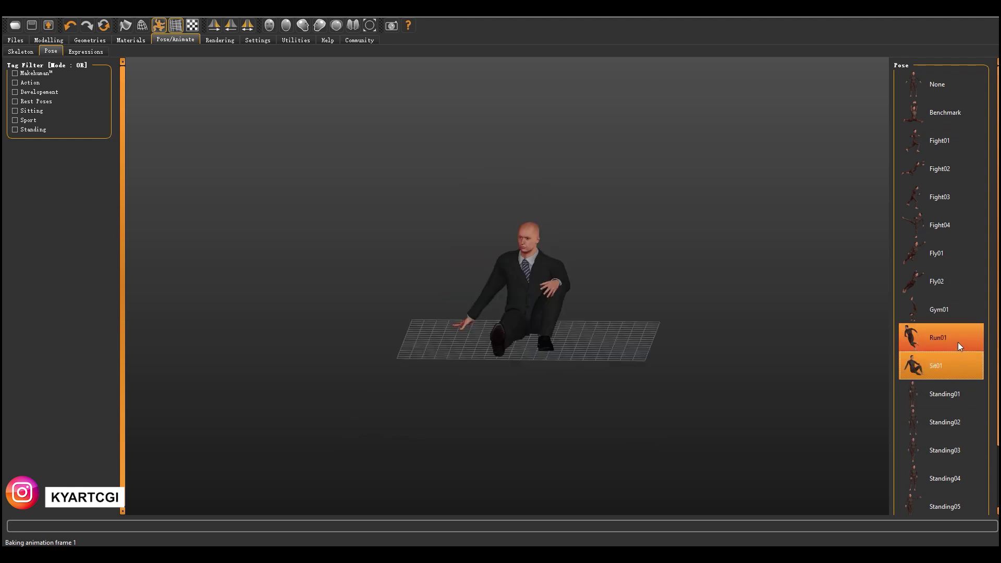
left_click(962, 477)
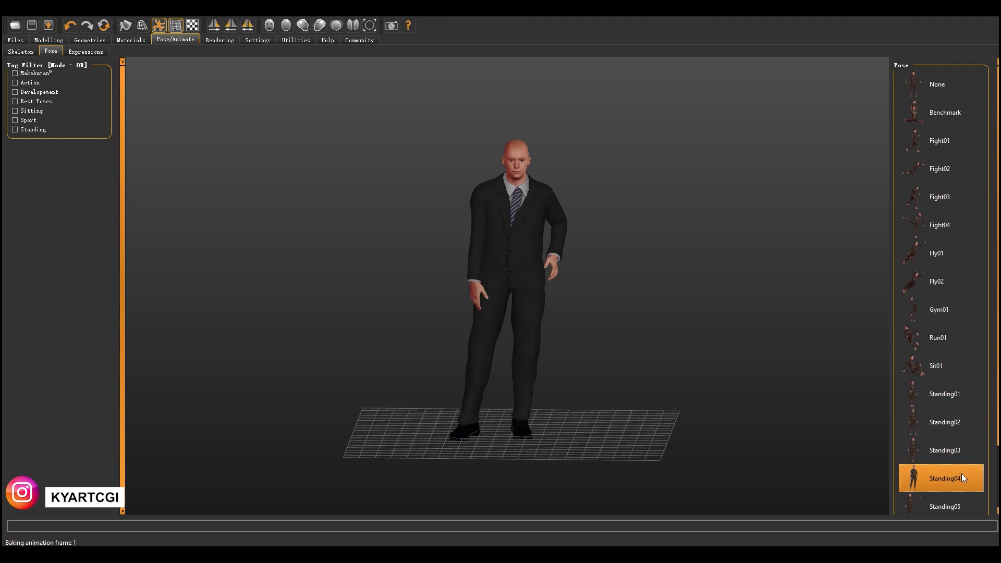
Orbit around the Standing04 figure, then snap to the straight-on front view
scroll(503, 235, "down", 2)
scroll(503, 234, "up", 5)
left_click_drag(504, 233, 550, 162)
left_click_drag(601, 199, 526, 221)
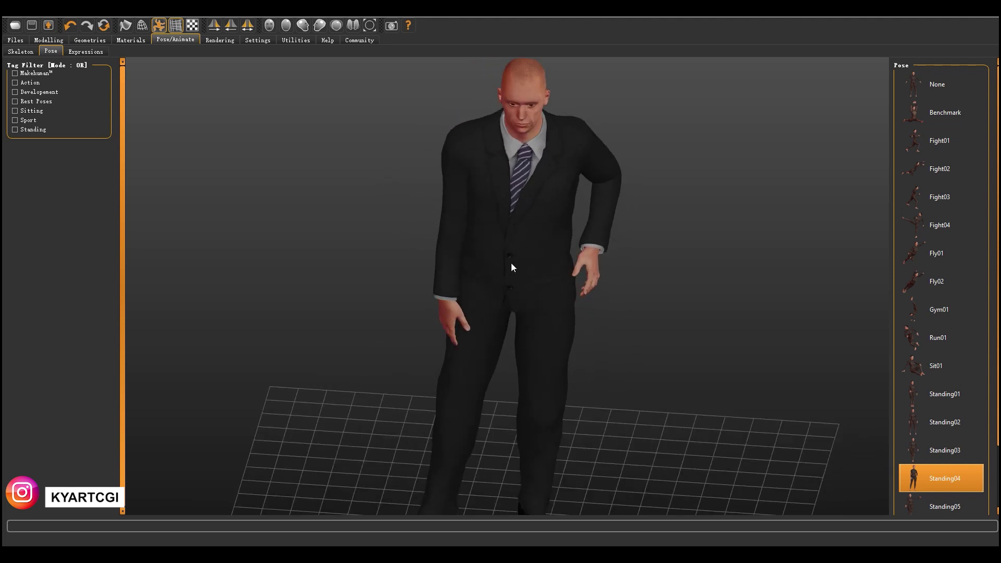
right_click_drag(514, 264, 525, 250)
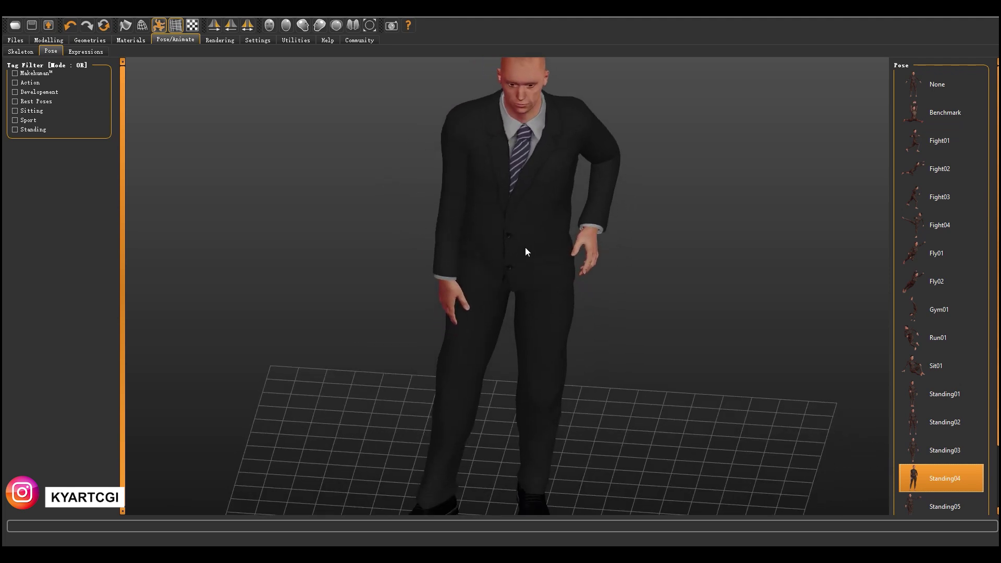
left_click(269, 25)
scroll(501, 205, "up", 3)
scroll(500, 203, "down", 5)
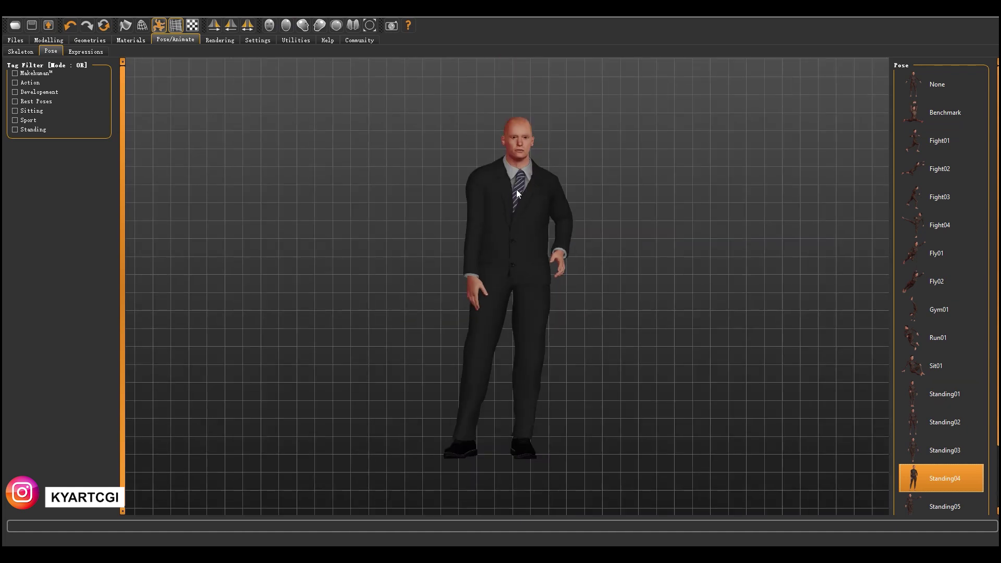
Glance at the expressions, confirm the High-poly eyes, and bring up the hair library
left_click(95, 52)
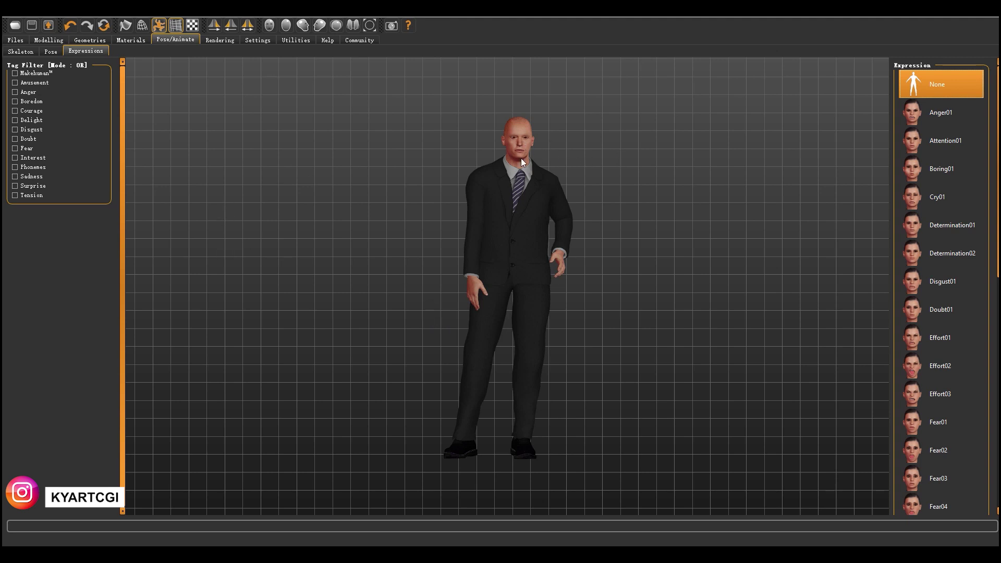
scroll(582, 151, "up", 5)
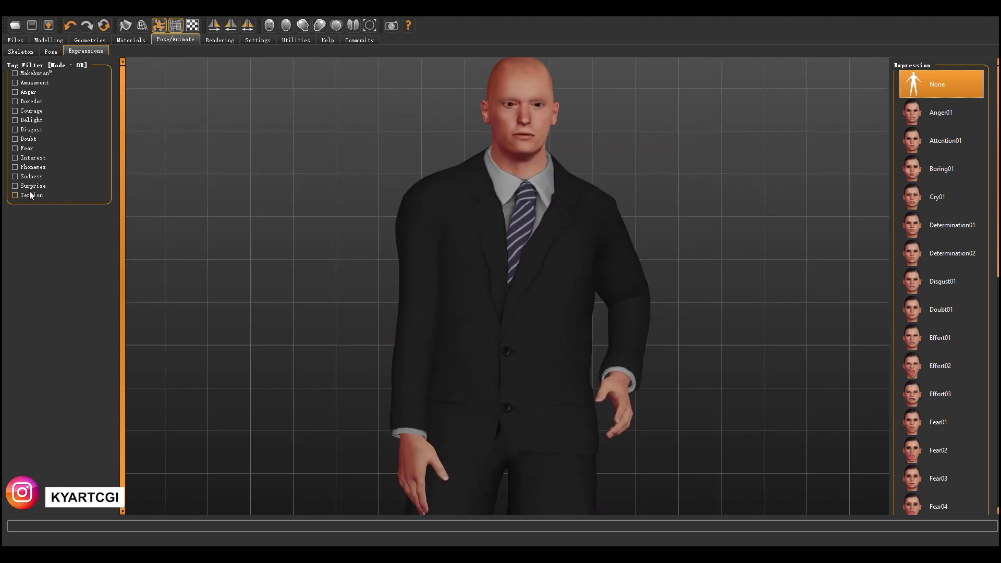
left_click(88, 42)
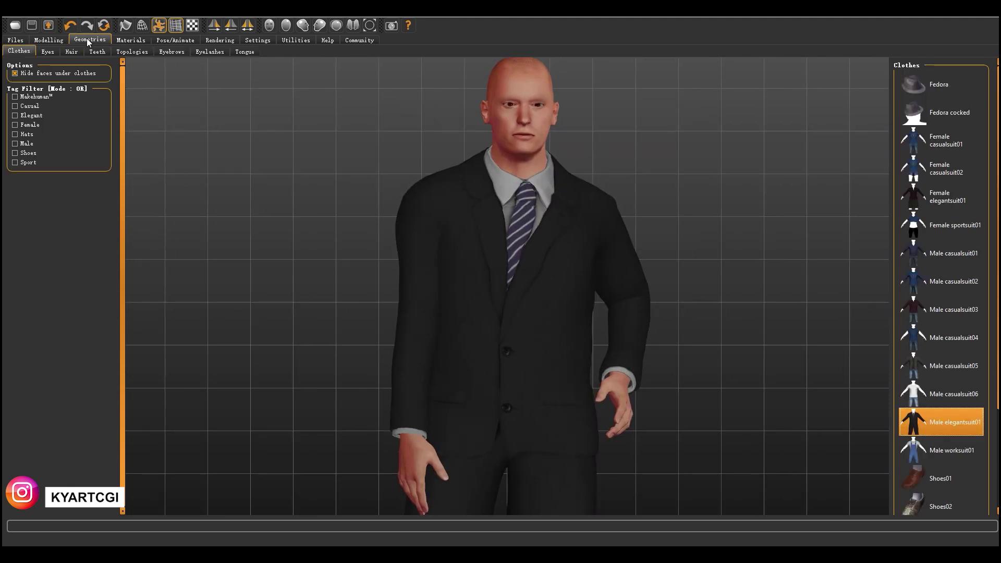
left_click(49, 54)
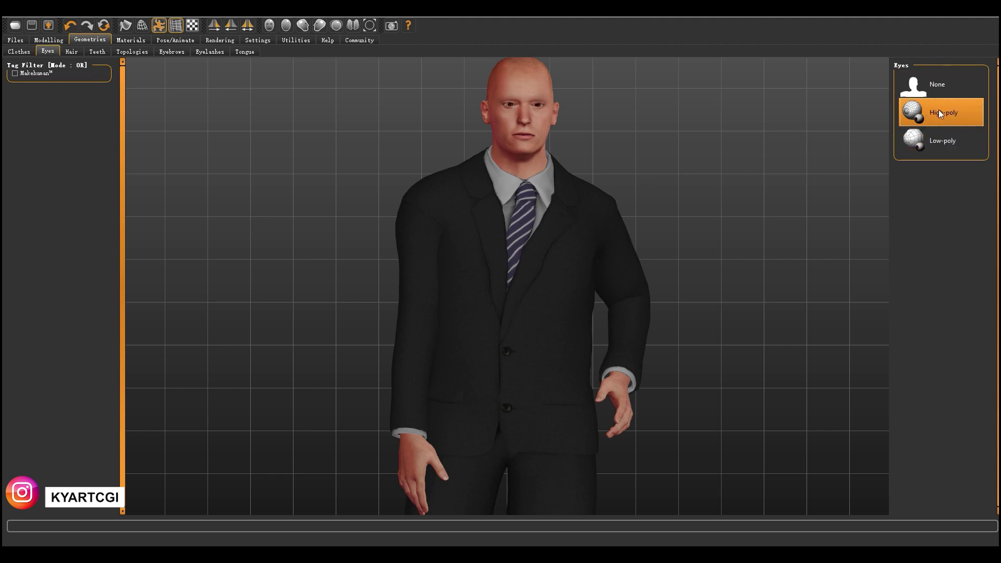
left_click(72, 53)
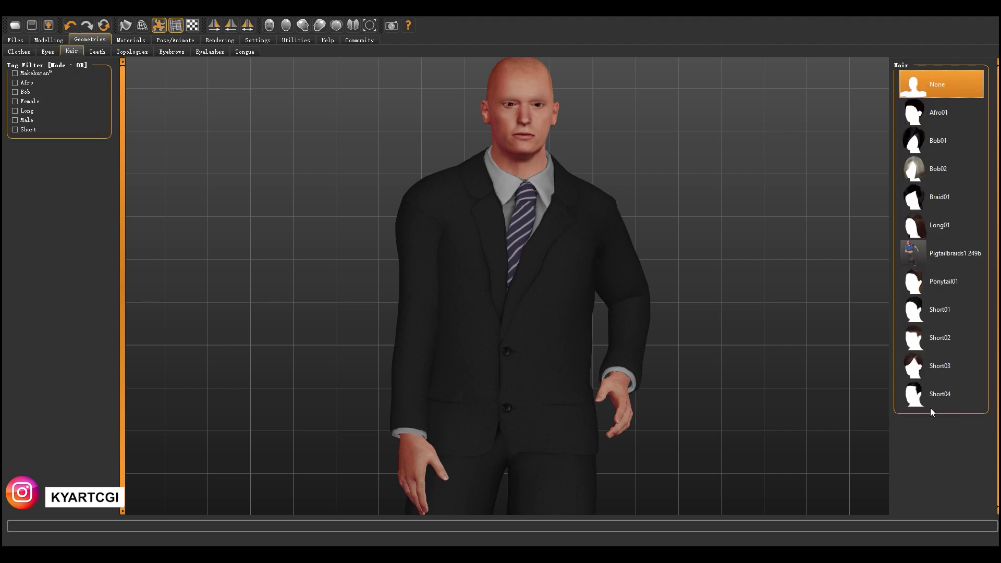
Give the character Short02 hair, check the teeth options, and show skin materials
left_click(949, 338)
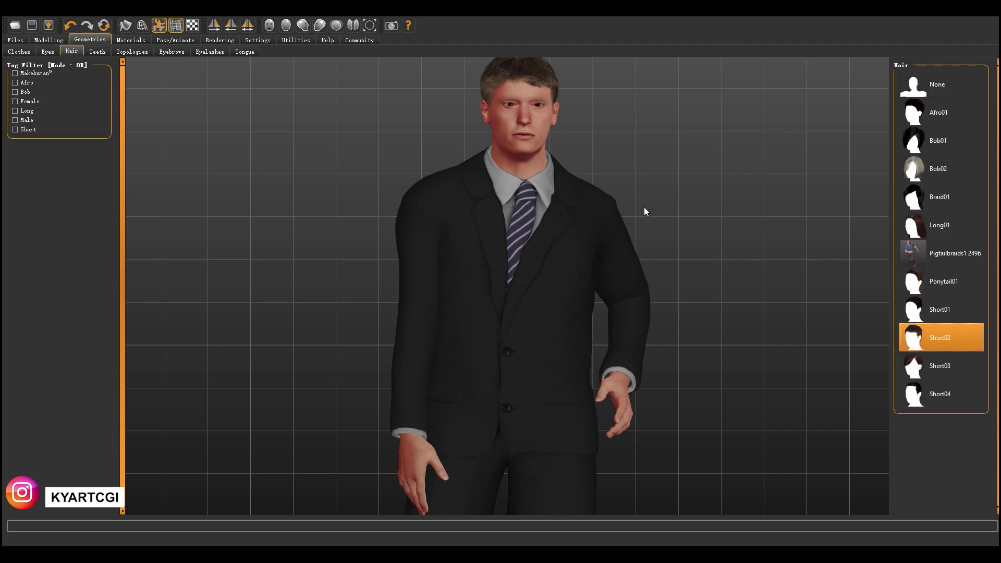
left_click_drag(633, 152, 628, 166)
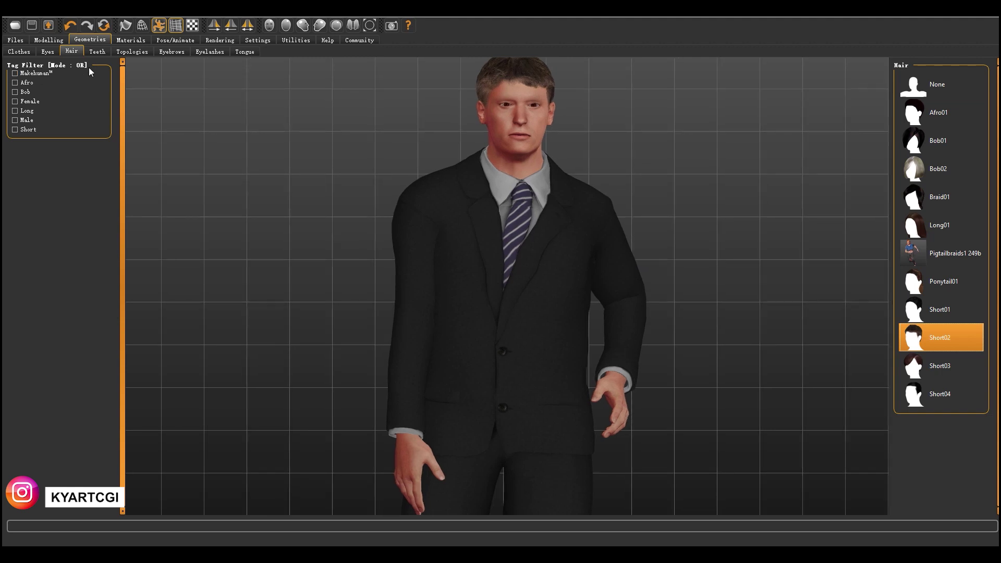
left_click(99, 53)
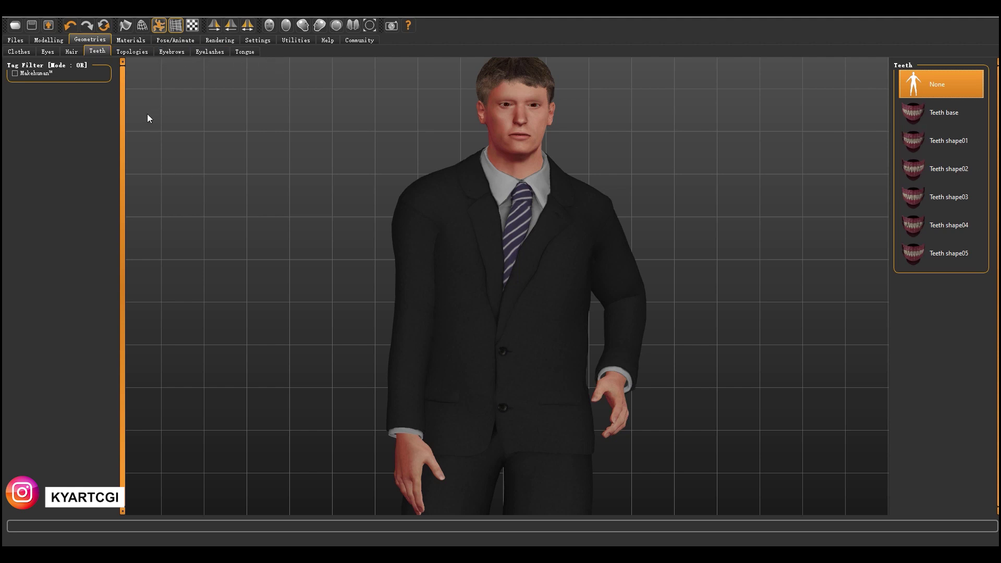
left_click(131, 41)
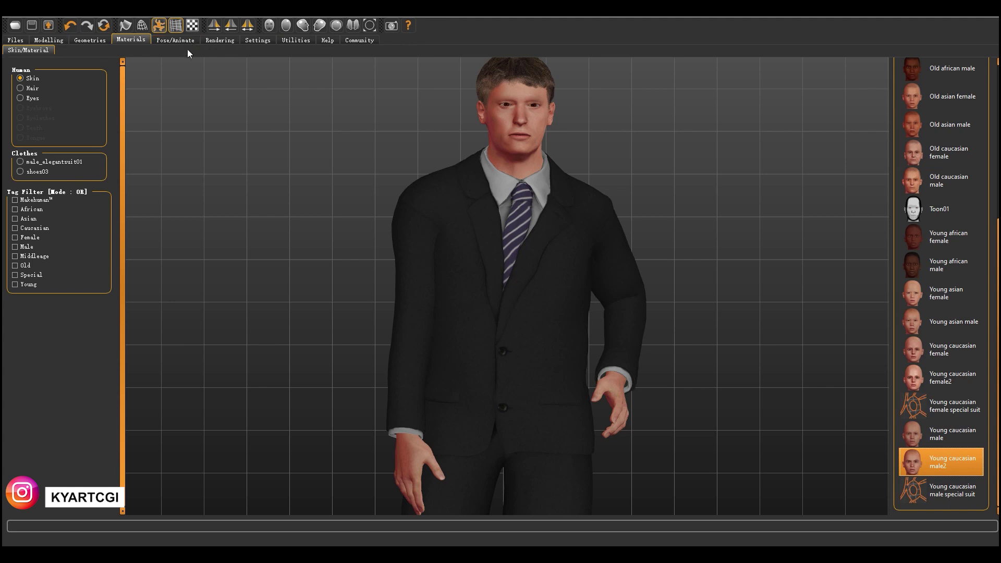
left_click(102, 41)
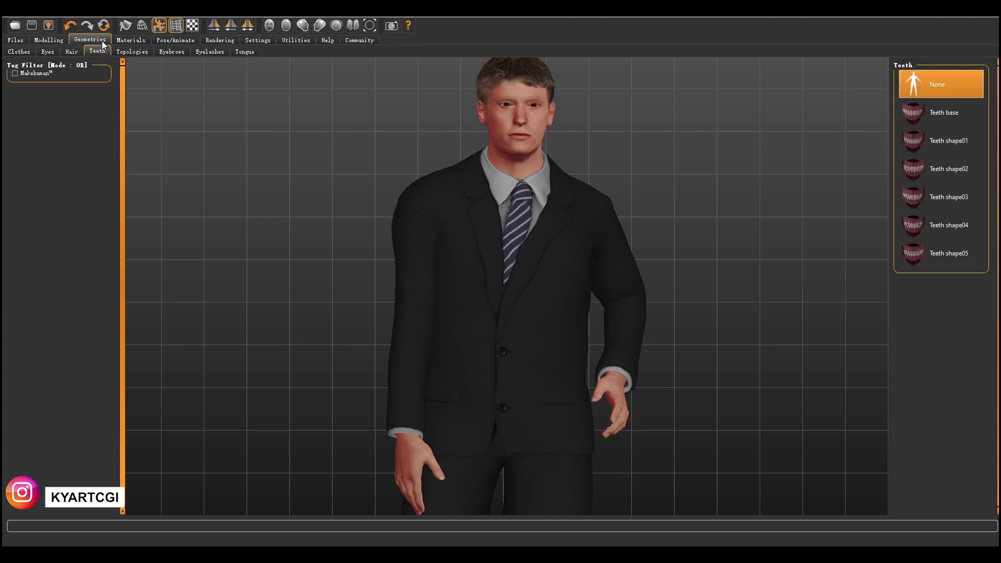
left_click(131, 40)
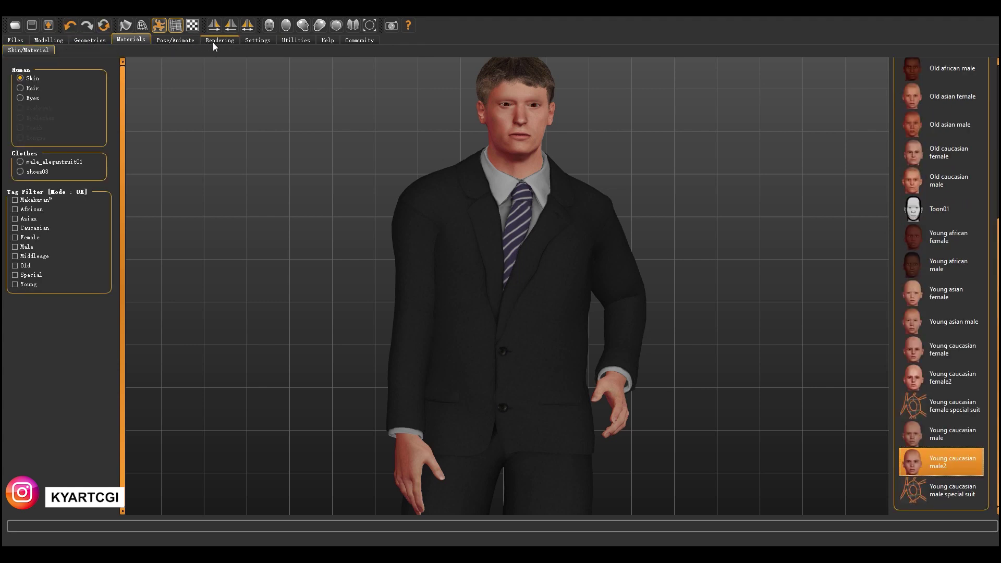
Try Smile04, Smile05, Stunned01, Surprise01/02, Threaten01/02 and Vocalize01 expressions
left_click(187, 39)
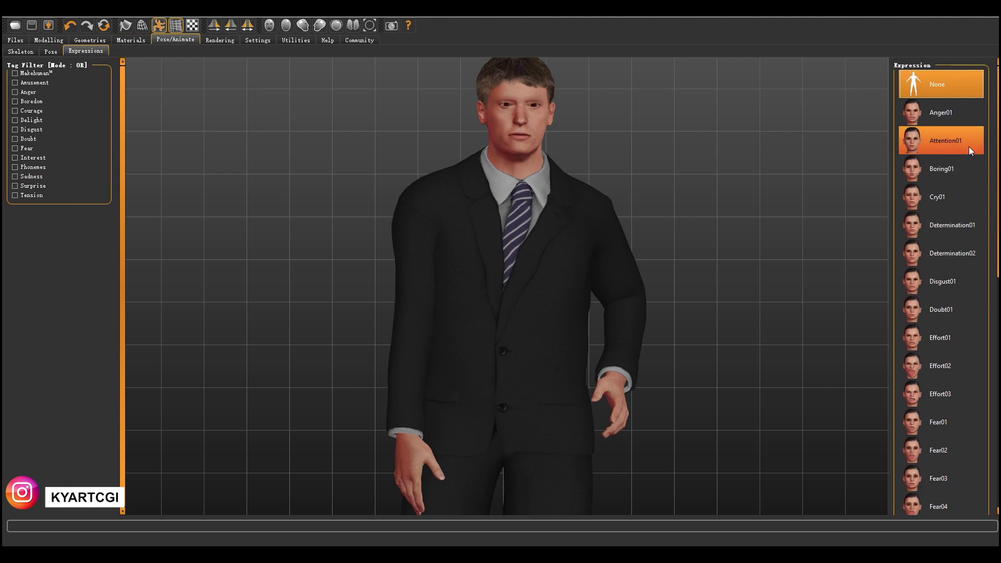
scroll(944, 261, "down", 3)
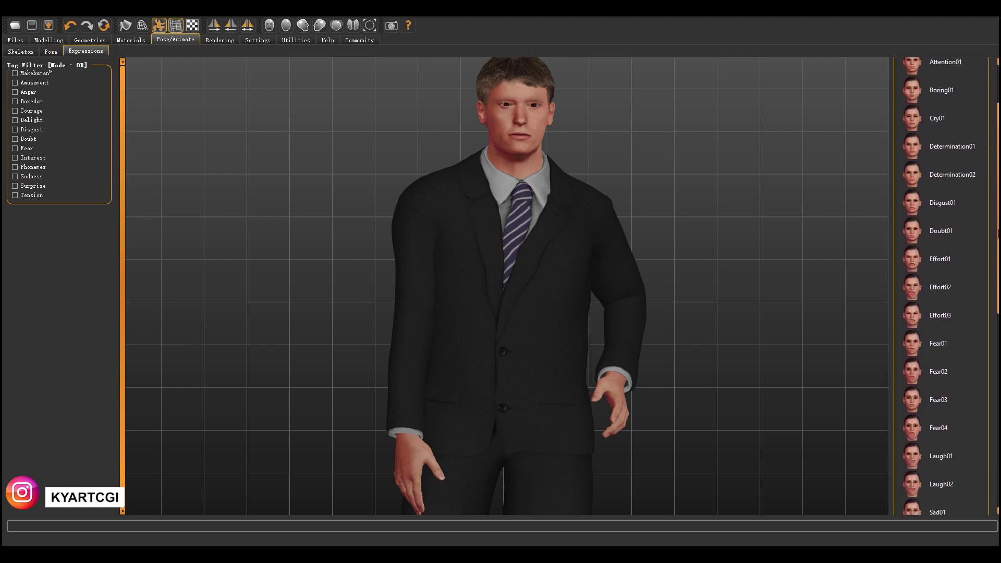
scroll(941, 287, "down", 10)
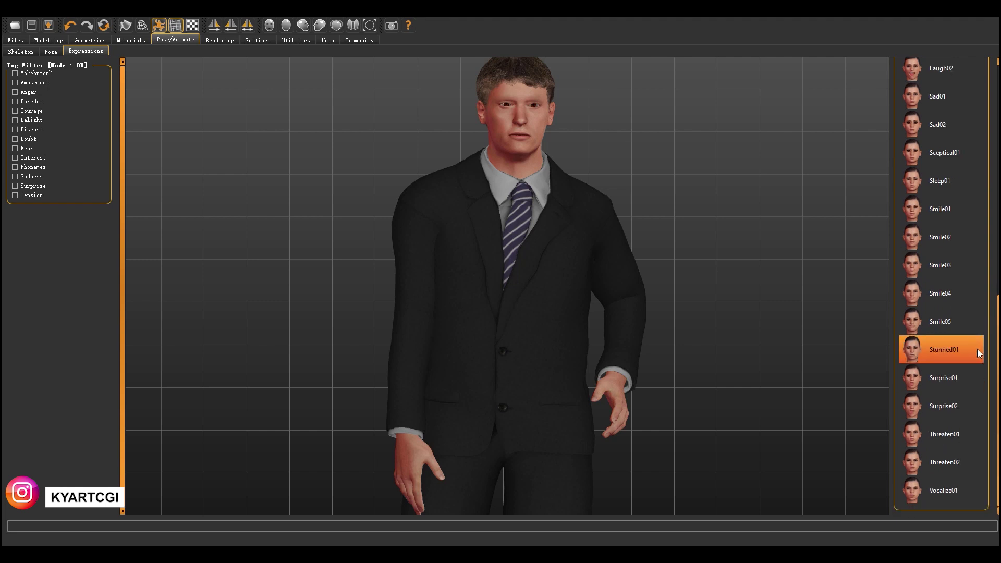
left_click(969, 294)
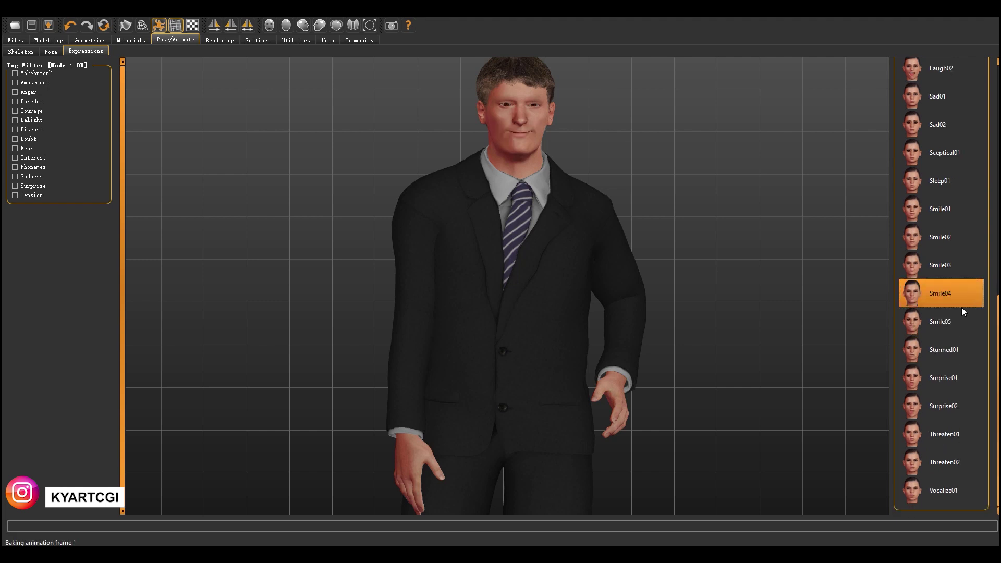
left_click(954, 320)
left_click(953, 345)
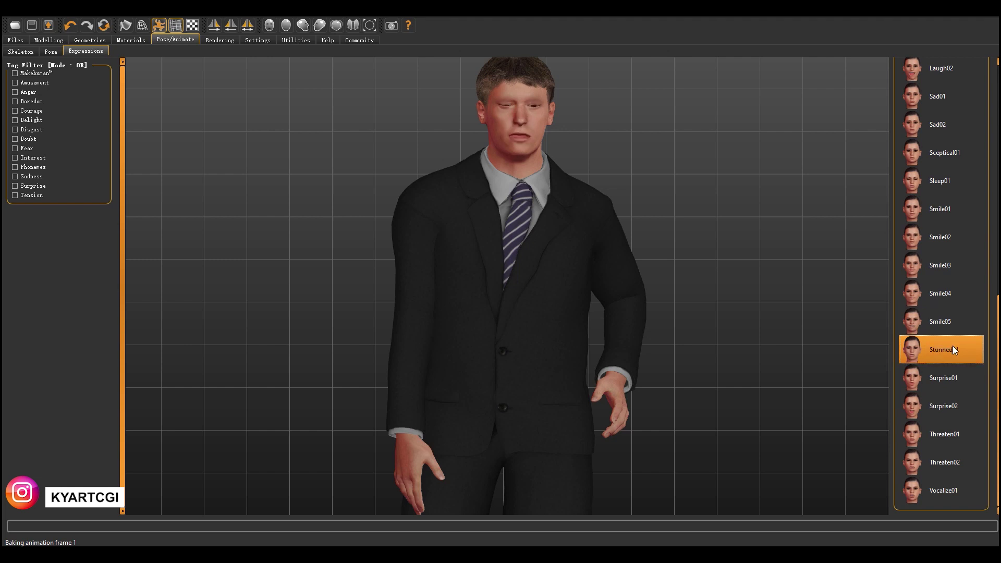
left_click(955, 370)
left_click(955, 399)
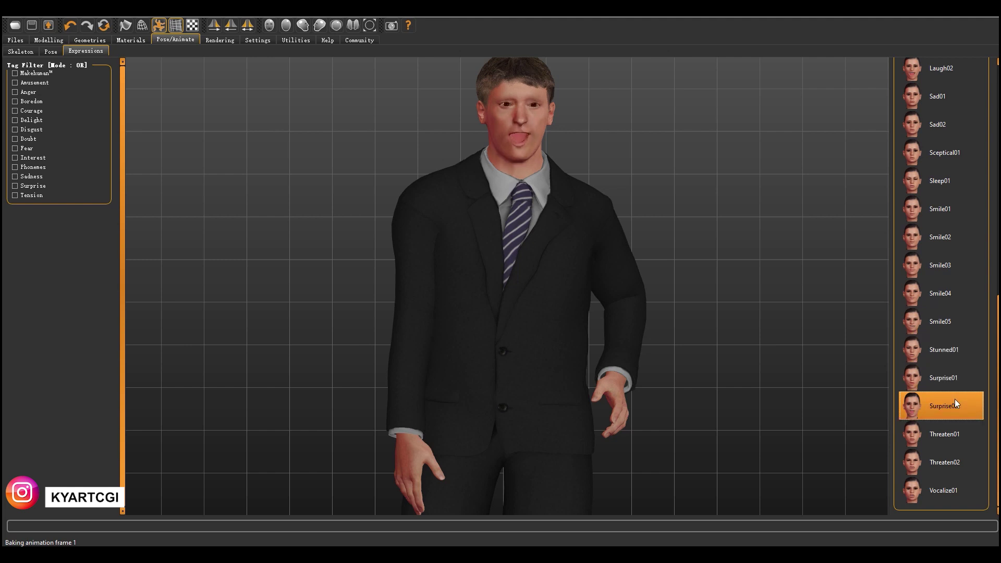
left_click(952, 433)
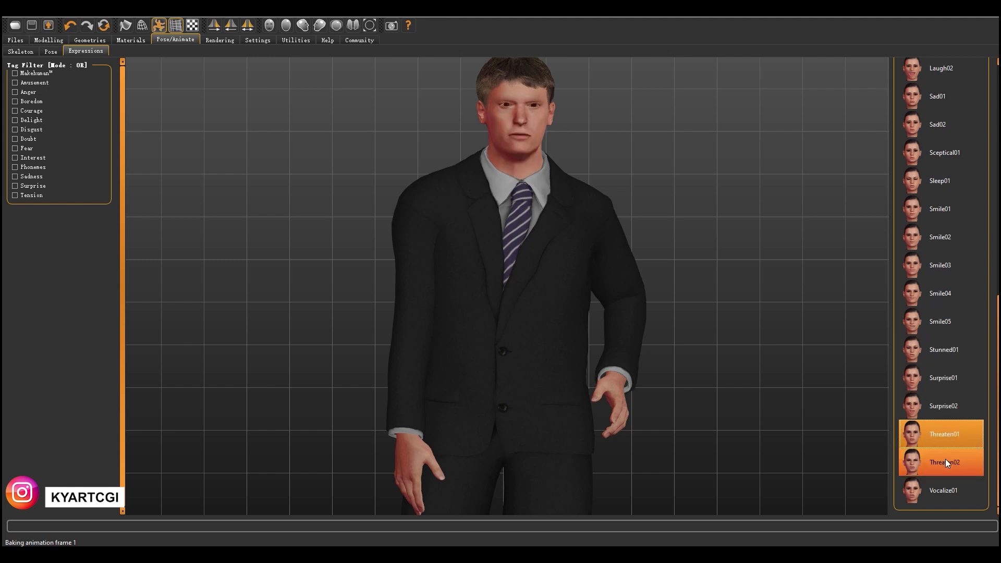
left_click(946, 461)
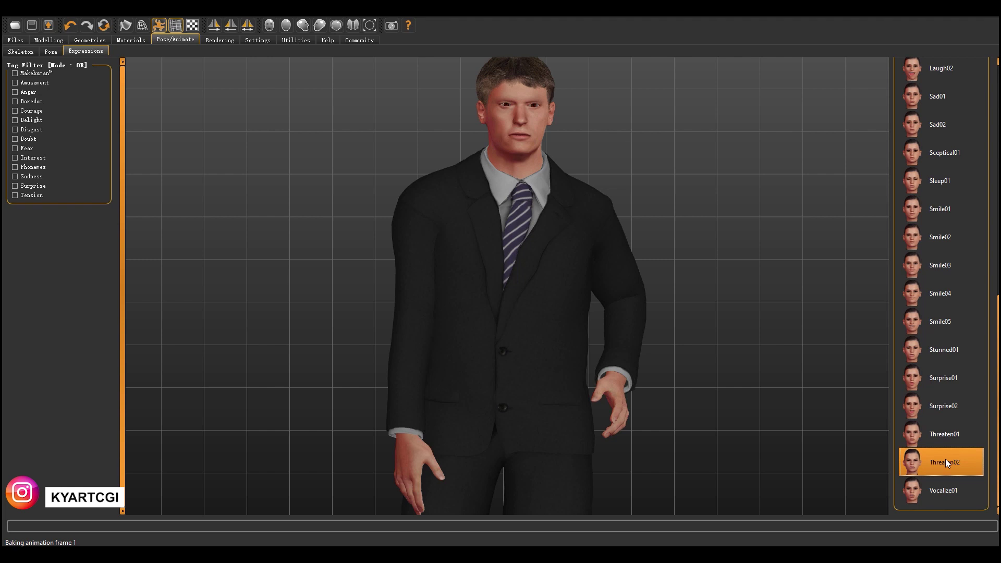
left_click(942, 488)
Compare Anger01, Attention01, Boring01 and Cry01, then keep Determination01
scroll(981, 134, "up", 15)
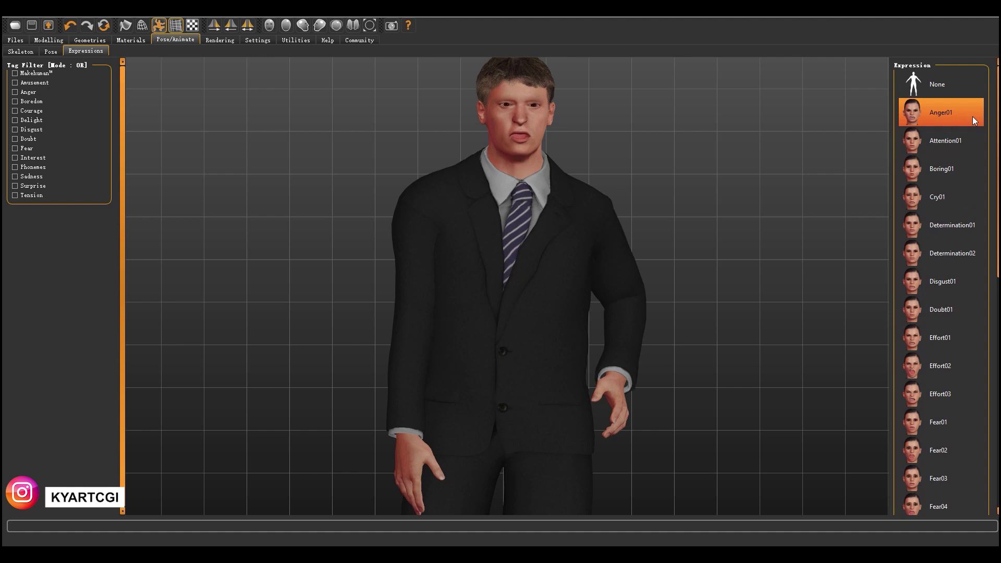
left_click(974, 120)
left_click(965, 140)
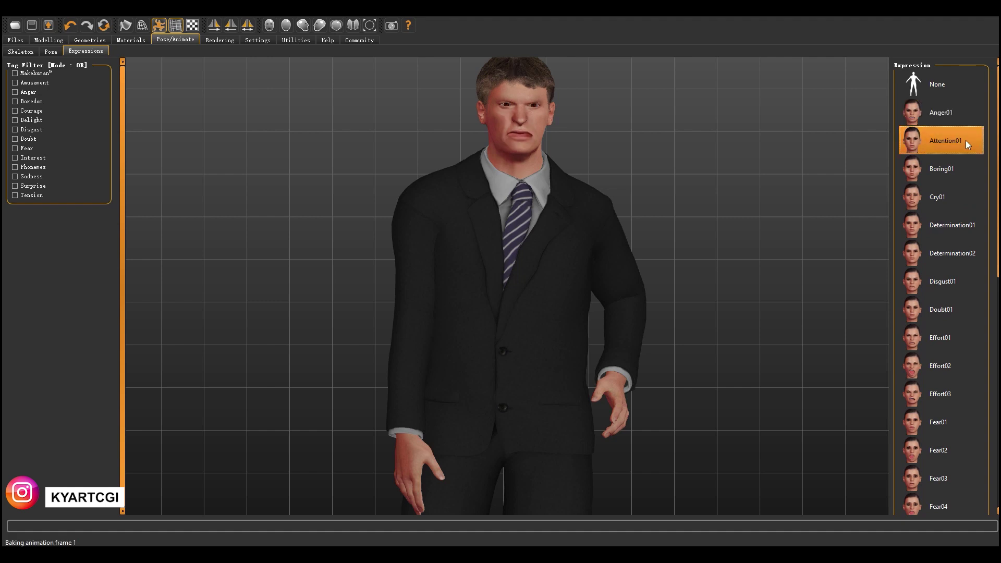
left_click(962, 174)
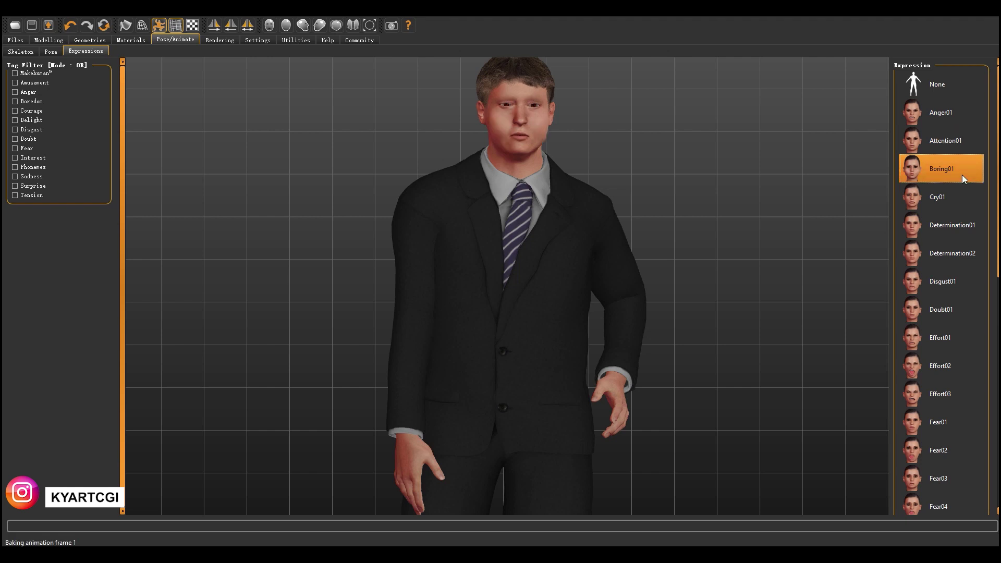
left_click(956, 190)
left_click(953, 222)
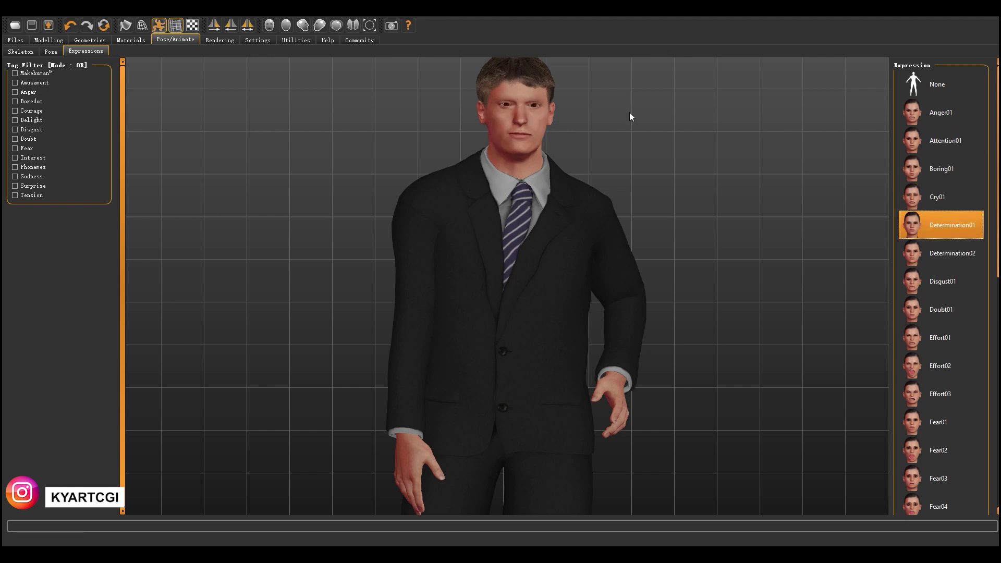
left_click_drag(630, 112, 280, 54)
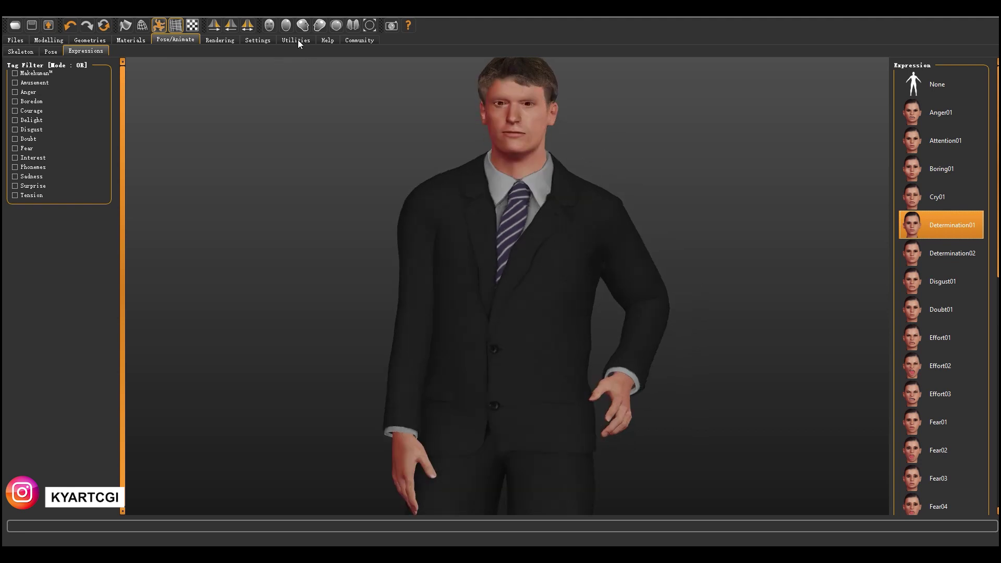
Try Eyebrow009, 008, 007, 003 and 002 on the face, then choose the thick Eyebrow012
left_click(105, 40)
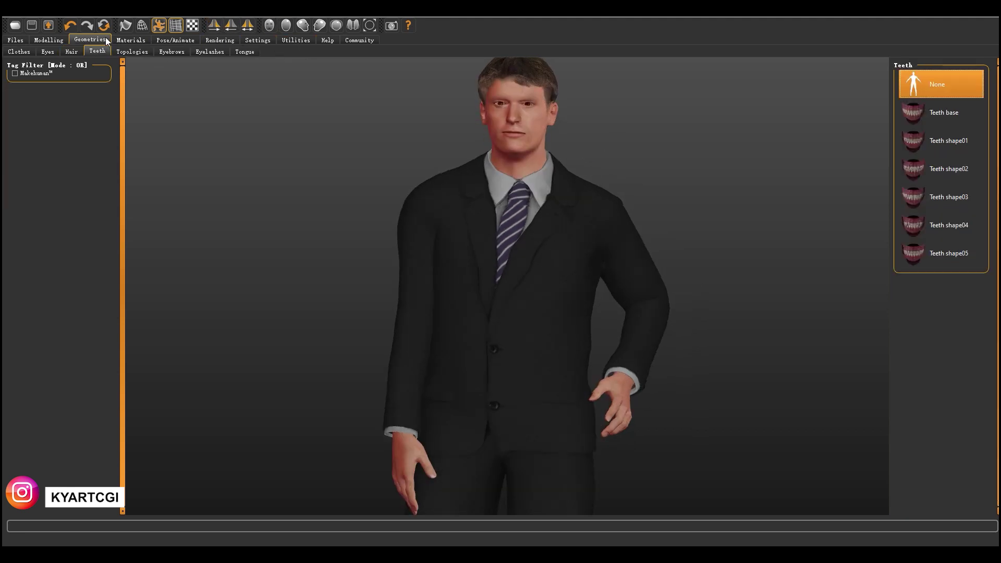
left_click(163, 52)
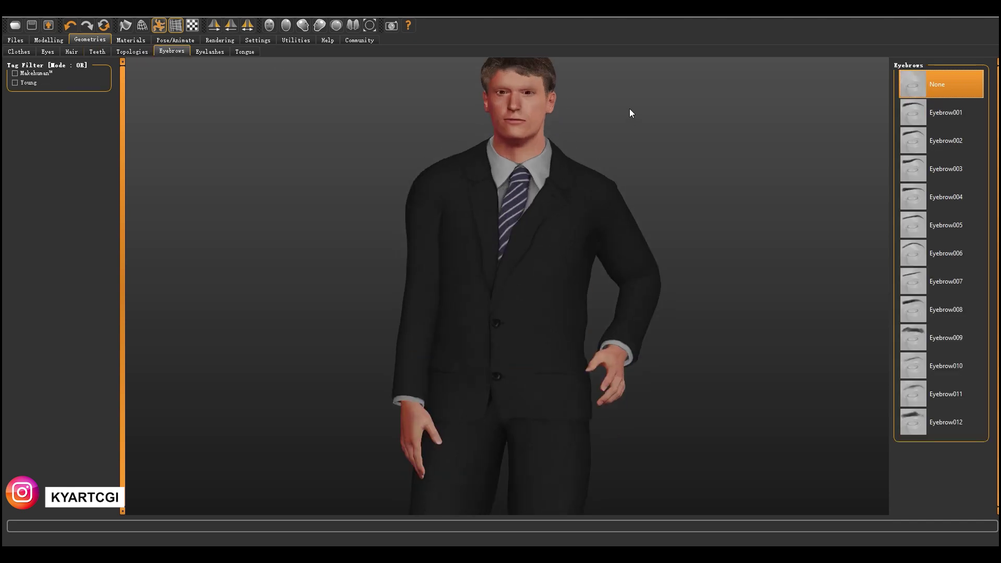
scroll(554, 258, "up", 3)
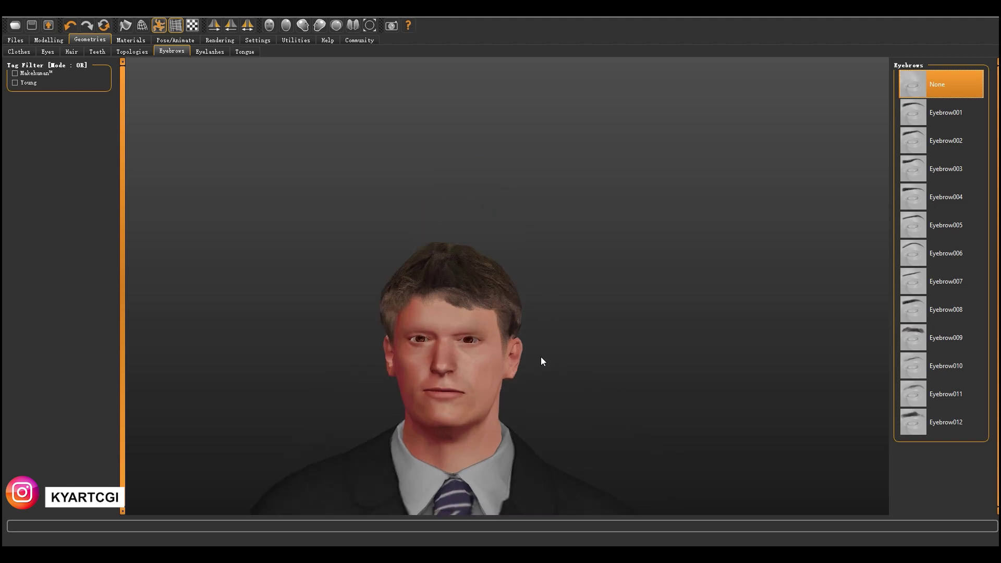
scroll(540, 359, "up", 2)
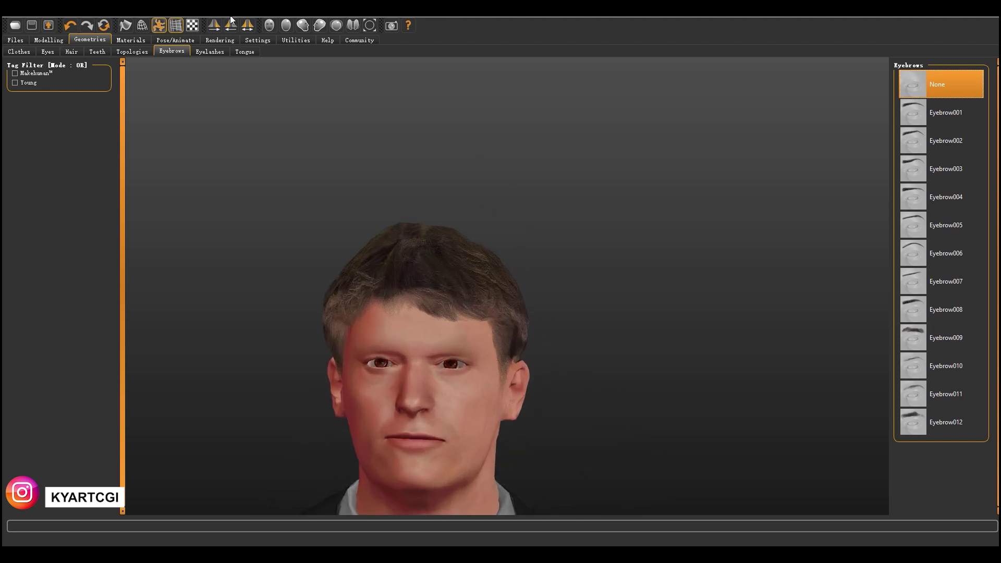
left_click(269, 25)
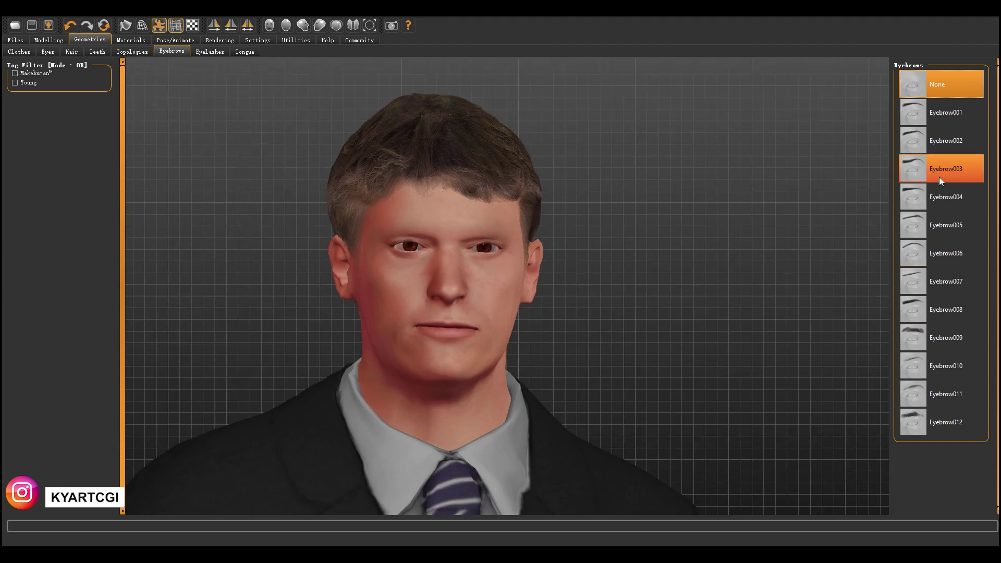
left_click(920, 340)
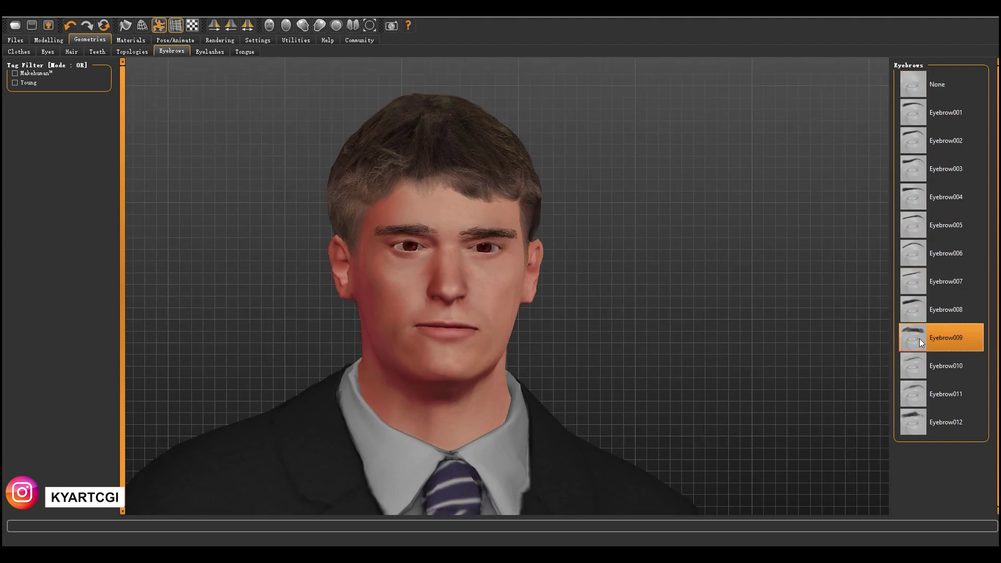
left_click(916, 307)
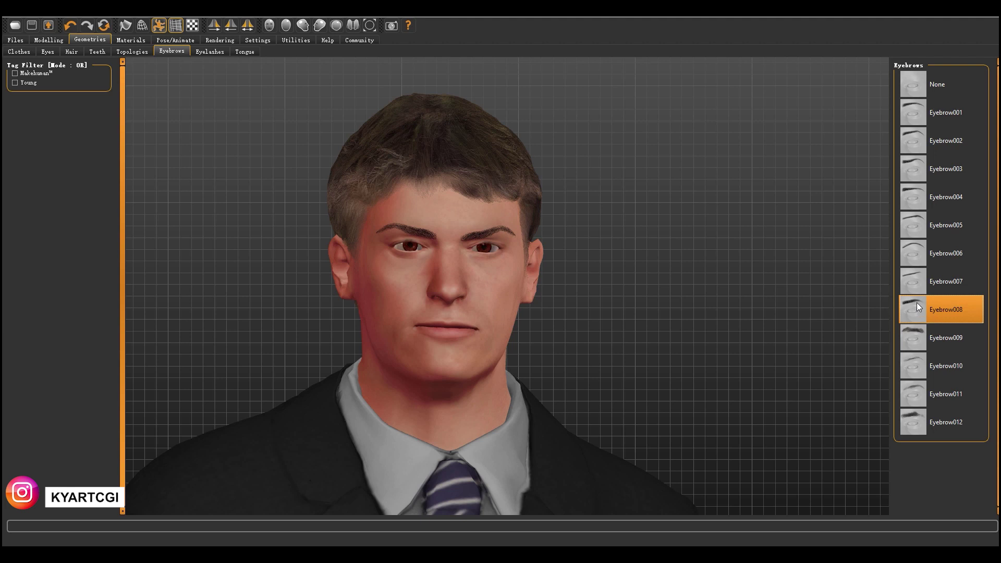
left_click(917, 280)
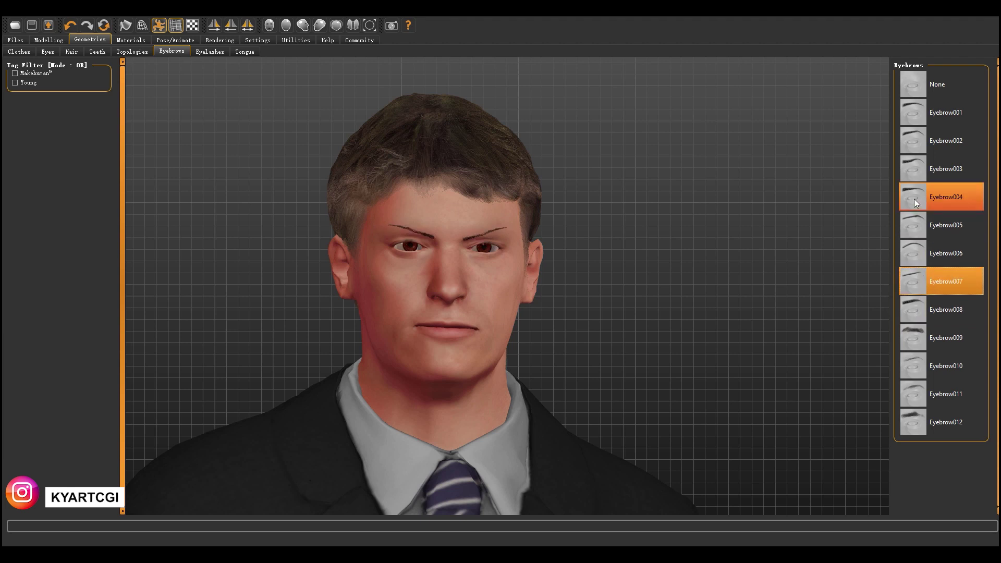
left_click(908, 160)
left_click(908, 147)
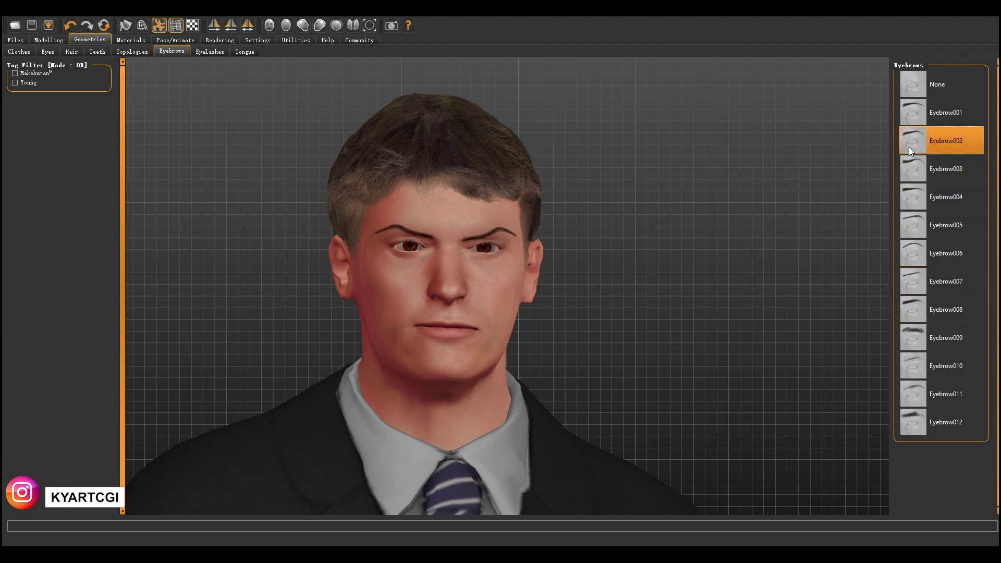
left_click(919, 426)
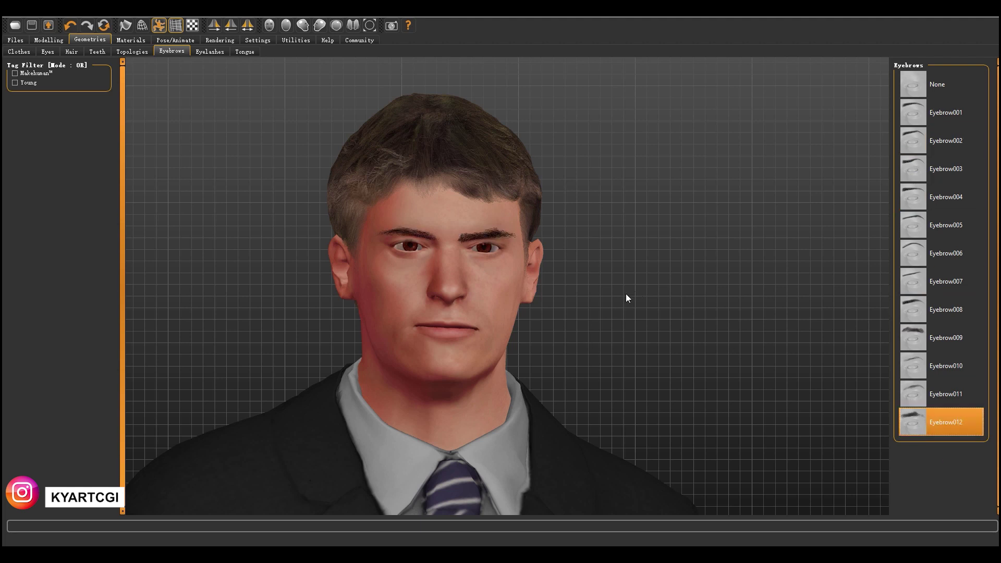
left_click_drag(627, 298, 615, 339)
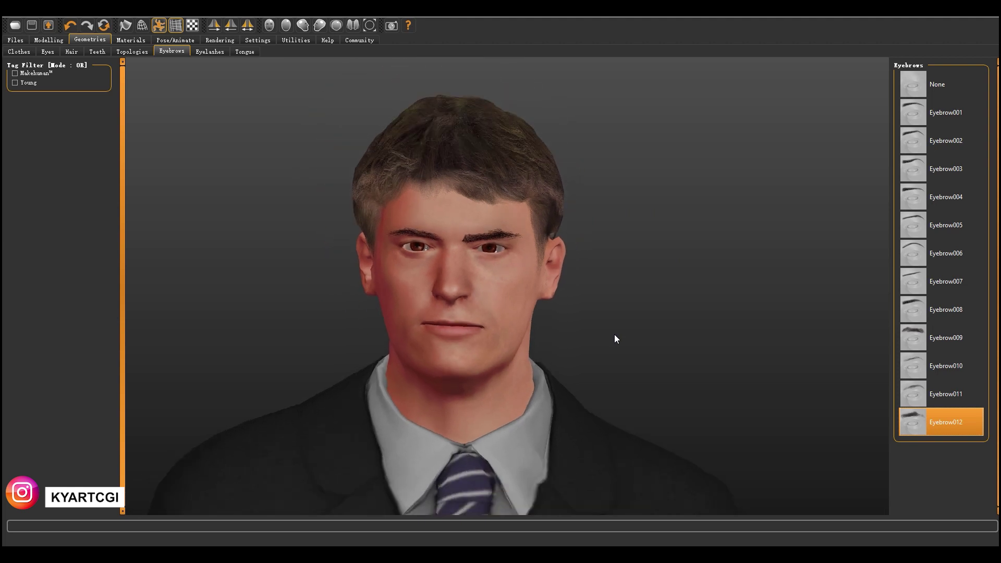
Zoom out to the full suited figure and reset to the front view
scroll(614, 339, "down", 10)
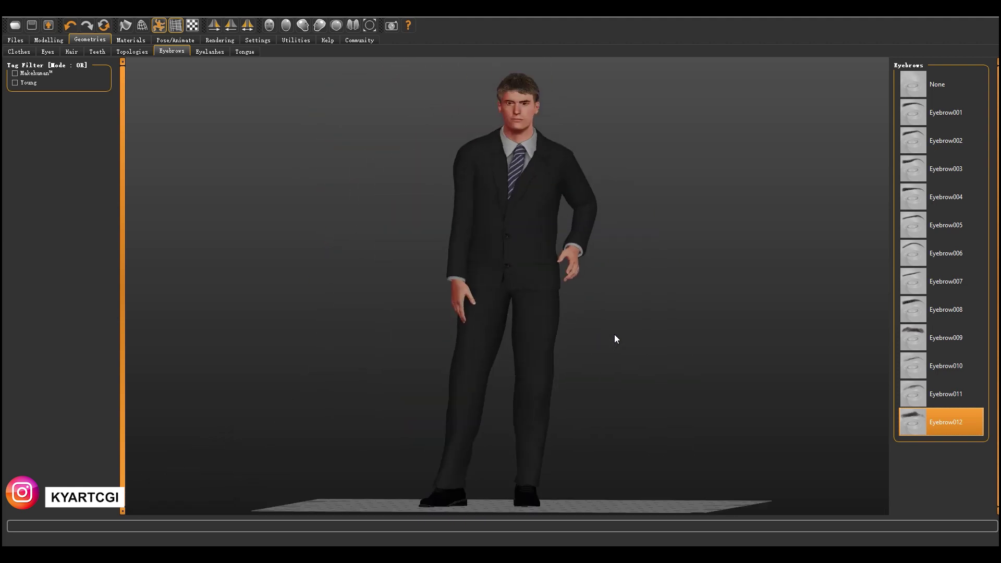
left_click(269, 25)
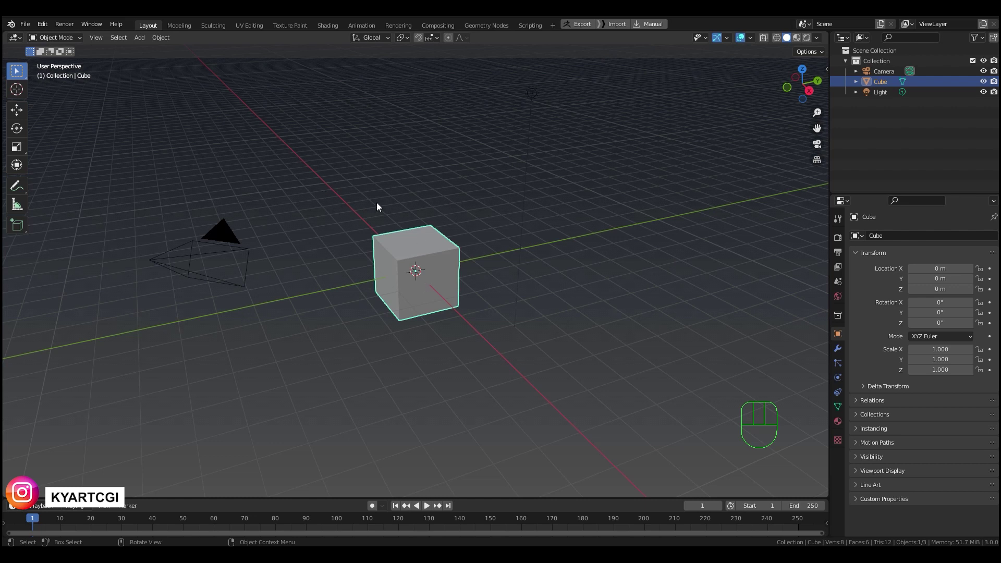
Delete Blender's default cube, camera and light with A then Delete
left_click(499, 305)
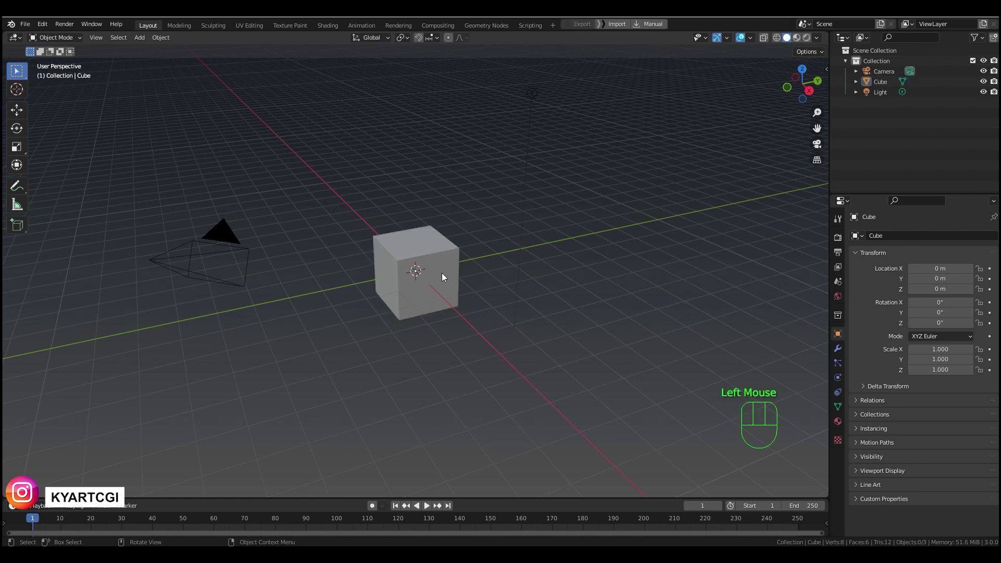
left_click(436, 271)
key("a")
key("Delete")
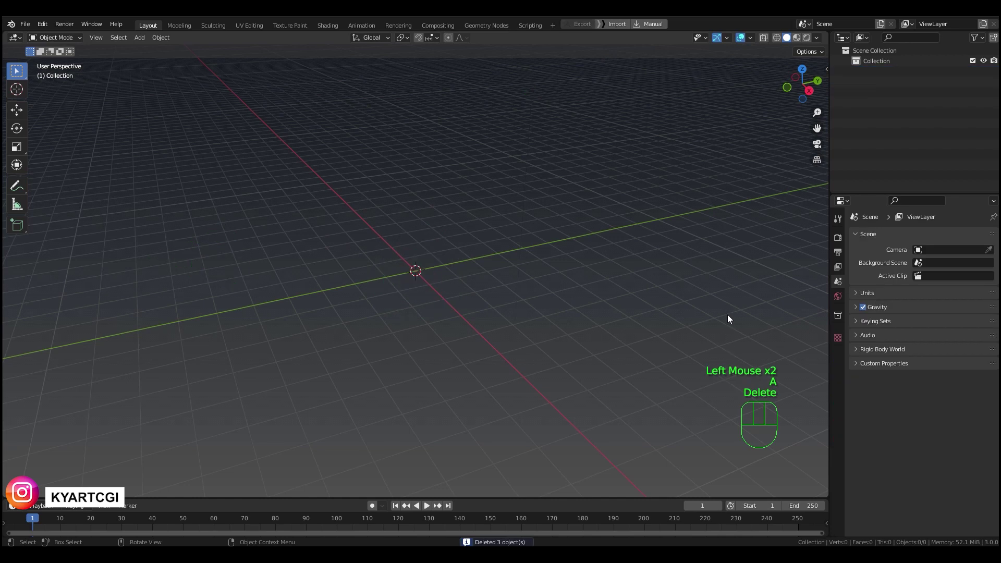
Import the MakeHuman character from the sidebar's MakeHuman tab
key("n")
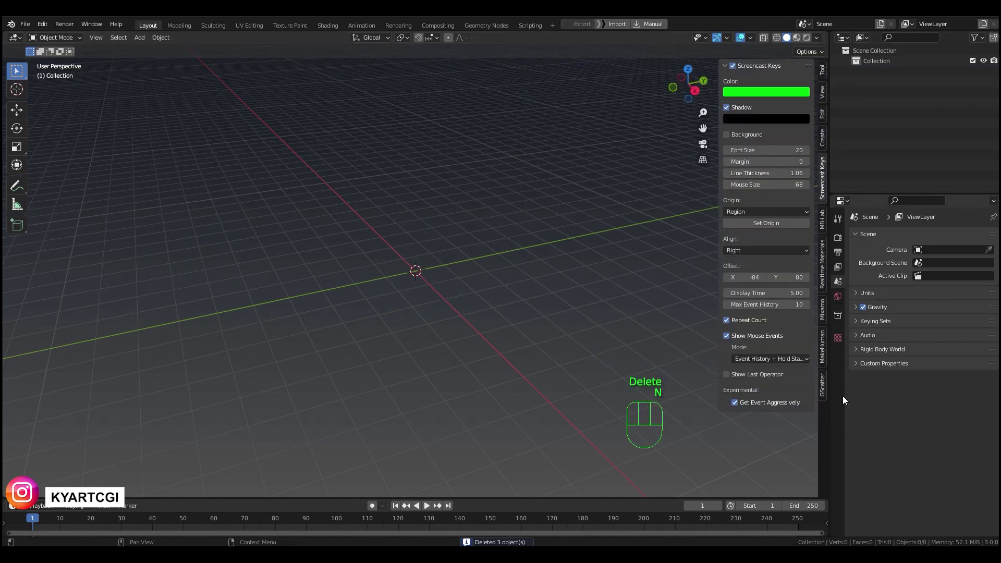
left_click(823, 351)
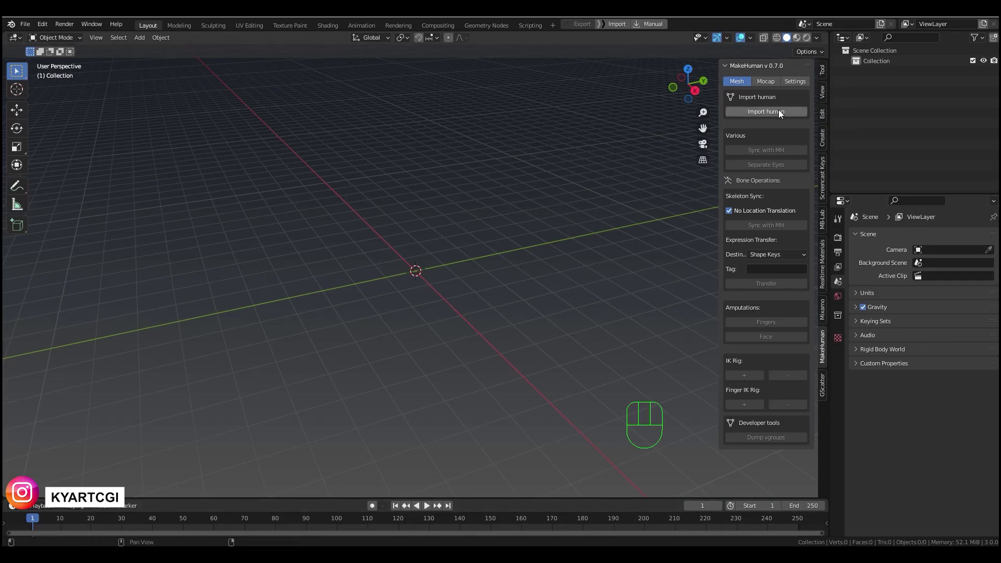
left_click(770, 113)
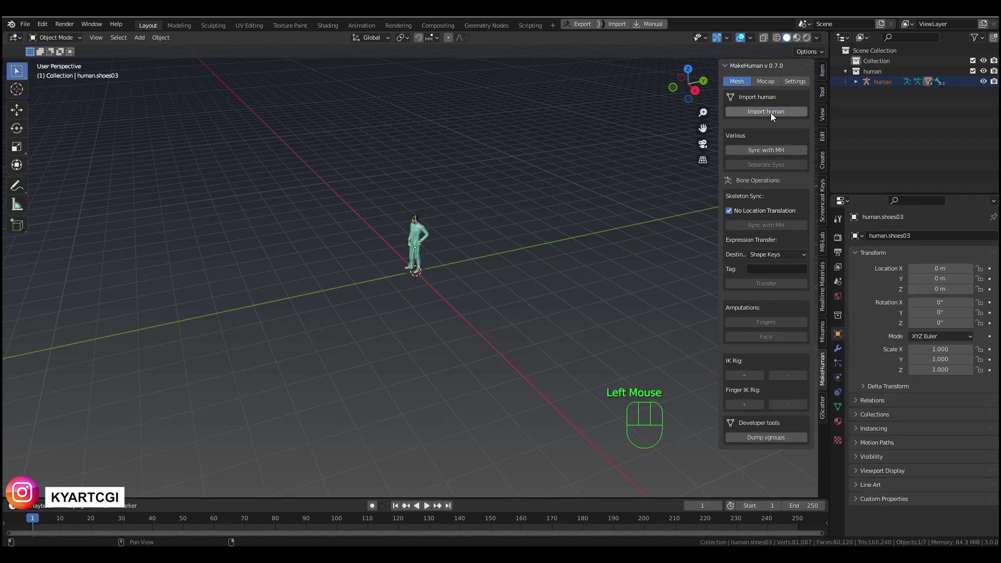
Switch the viewport to Material Preview shading to see the suit and skin
scroll(431, 239, "up", 3)
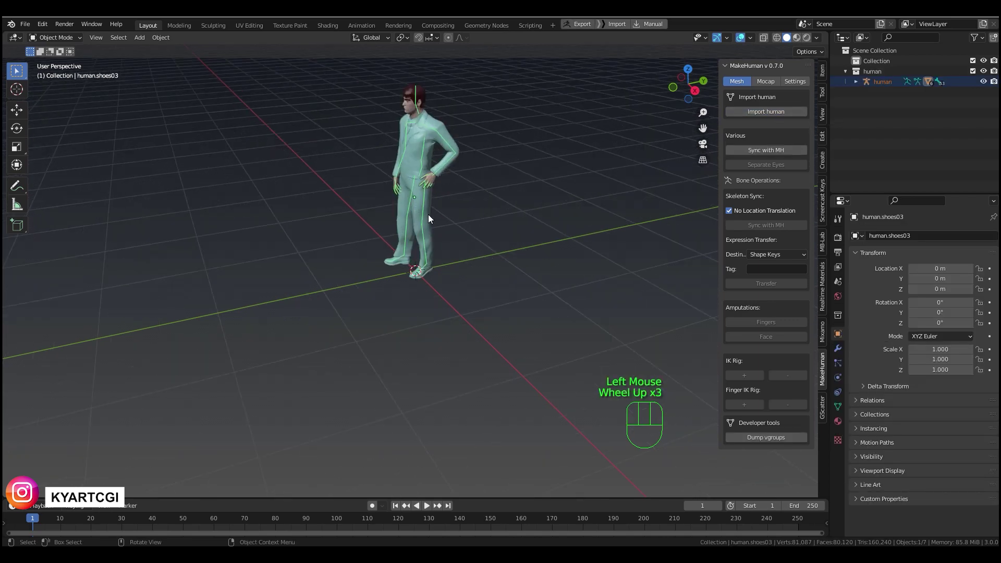
middle_click_drag(429, 217, 452, 330)
scroll(490, 206, "up", 3)
scroll(490, 207, "down", 2)
scroll(462, 267, "up", 2)
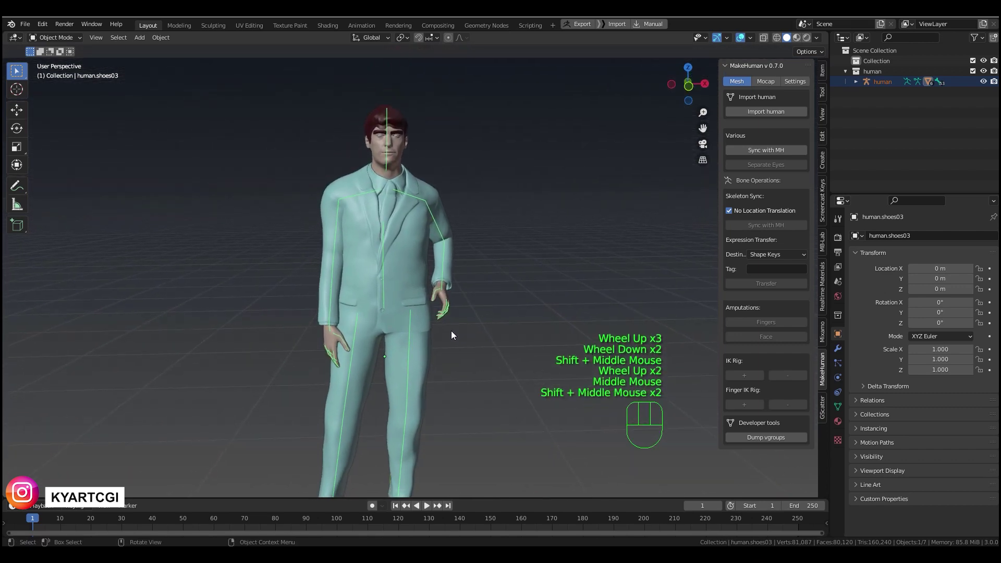
key("z")
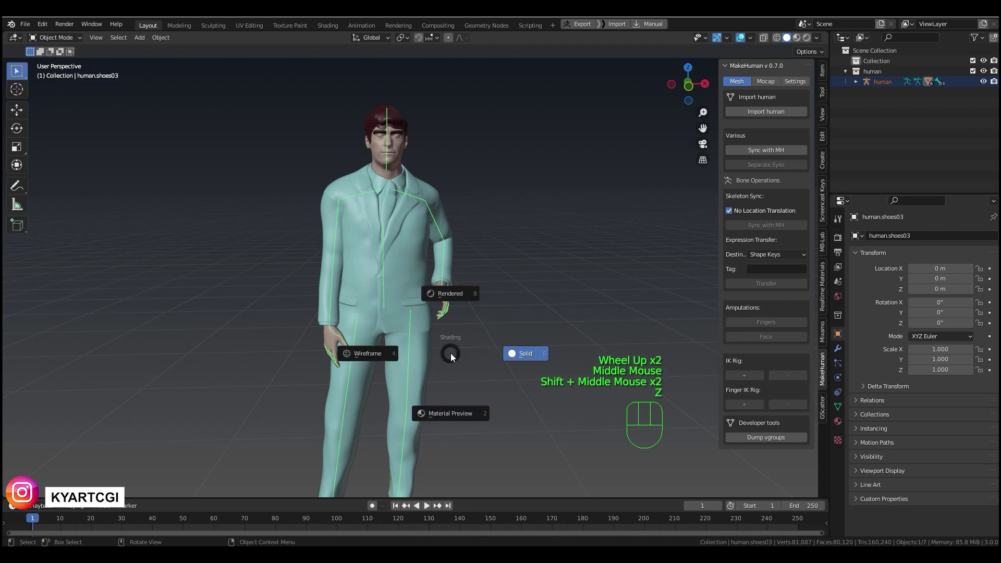
left_click(459, 412)
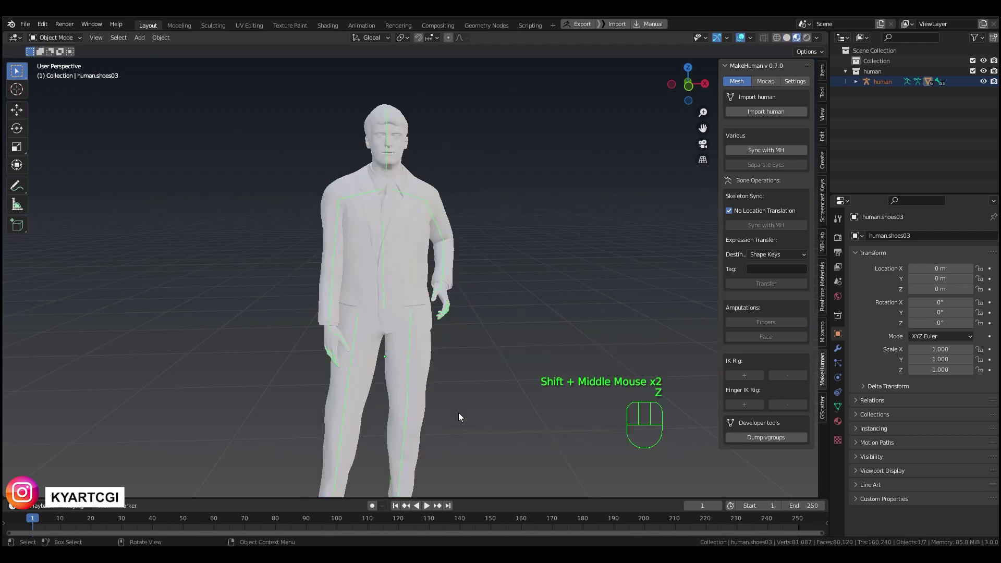
Hide the sidebar and frame the torso and right arm in front orthographic view
scroll(471, 310, "down", 3)
middle_click_drag(479, 330, 658, 281)
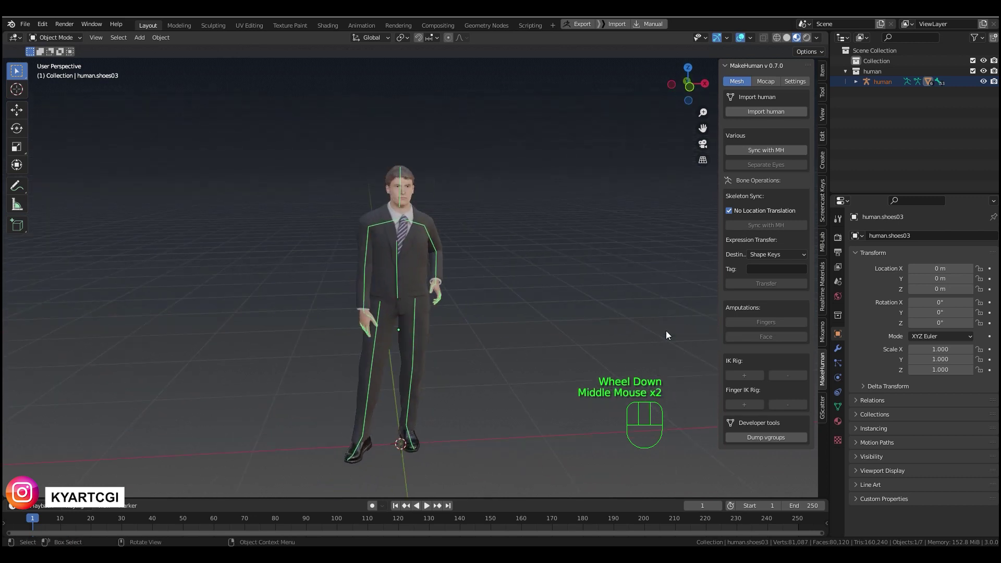
key("n")
middle_click_drag(528, 346, 575, 314, "shift")
scroll(517, 240, "up", 2)
key("KP_1")
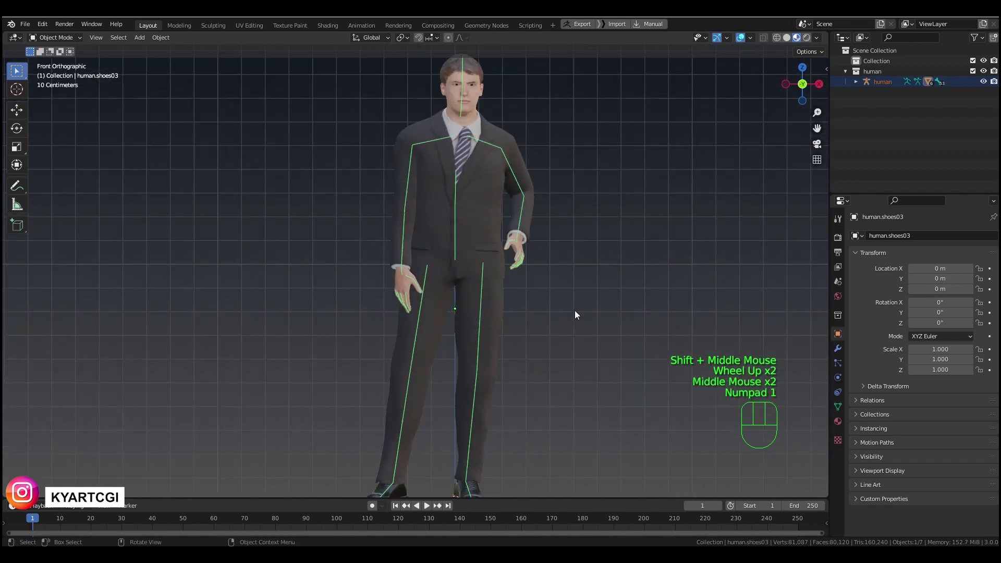
middle_click_drag(550, 282, 574, 370, "shift")
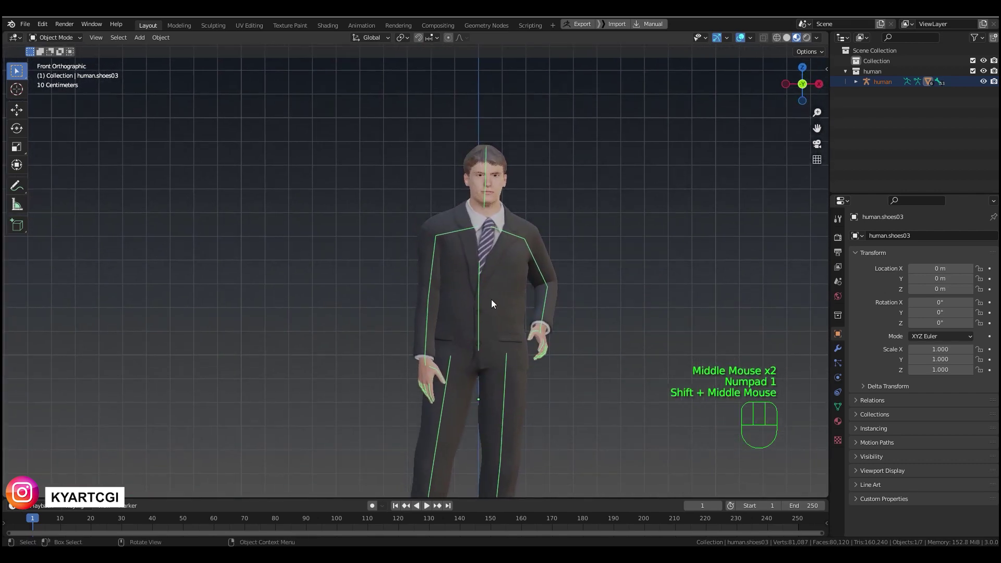
scroll(488, 299, "up", 3)
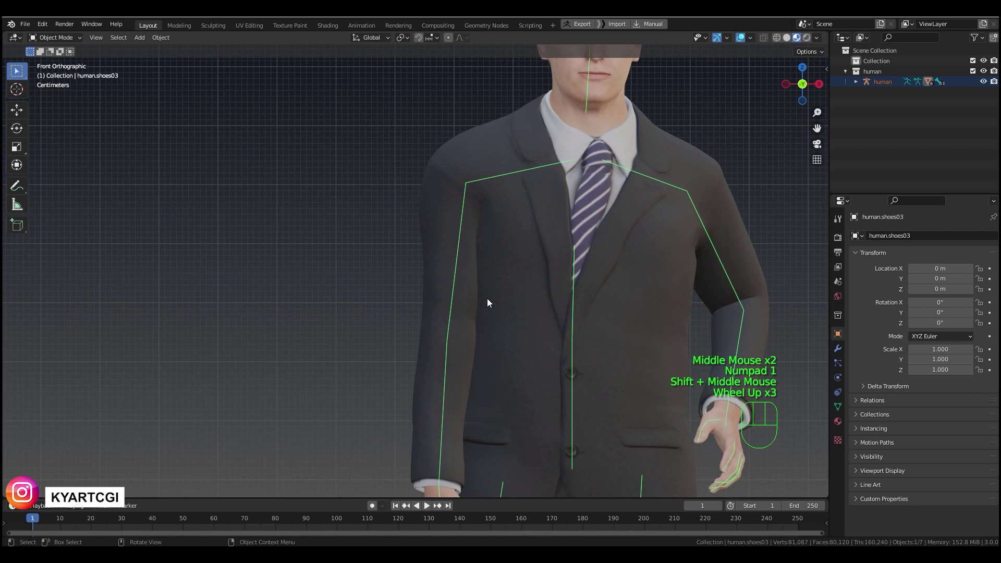
Select the armature, enter Pose Mode, and rotate the upperarm_r bone
left_click(463, 213)
left_click(462, 212)
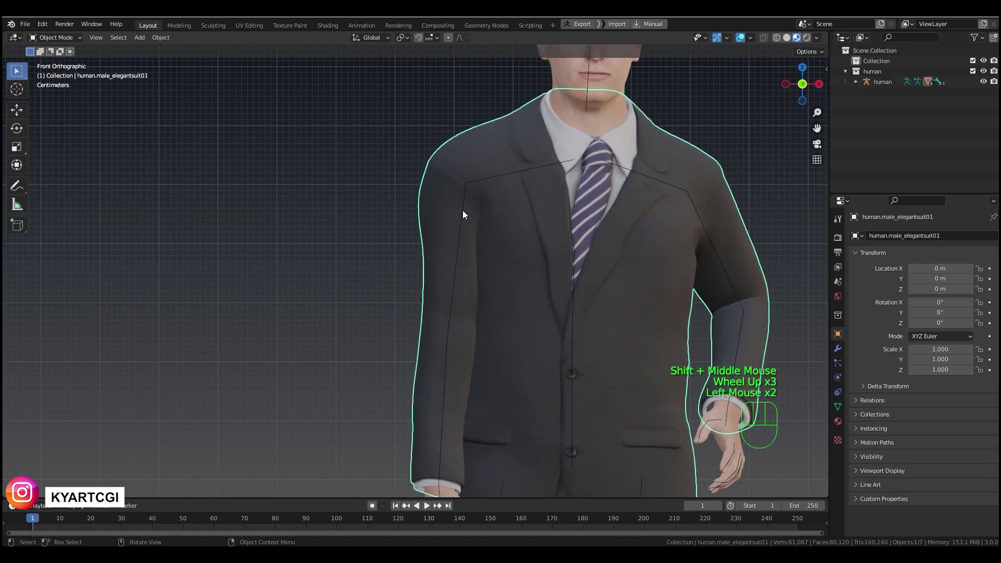
left_click(462, 213)
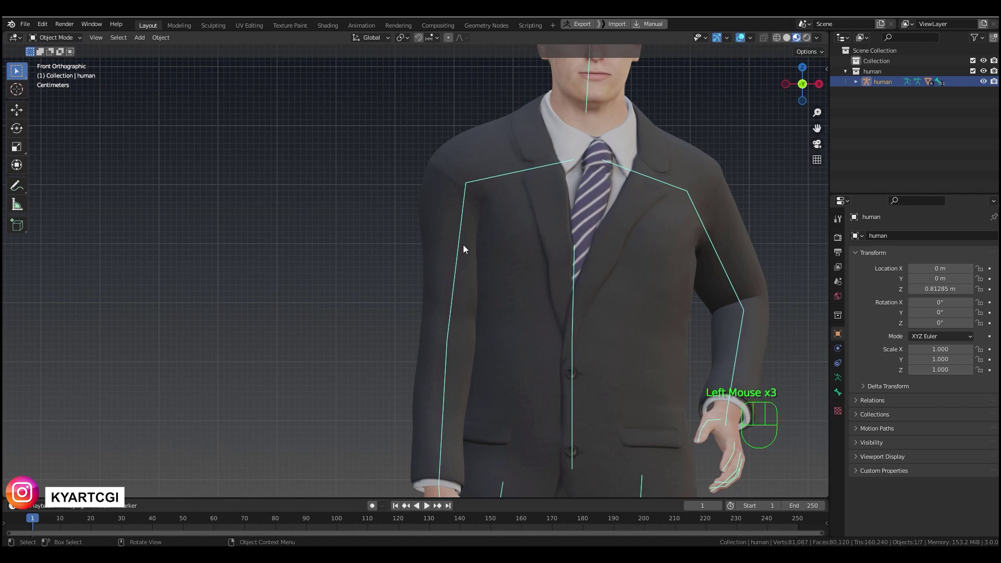
key("ctrl+Tab")
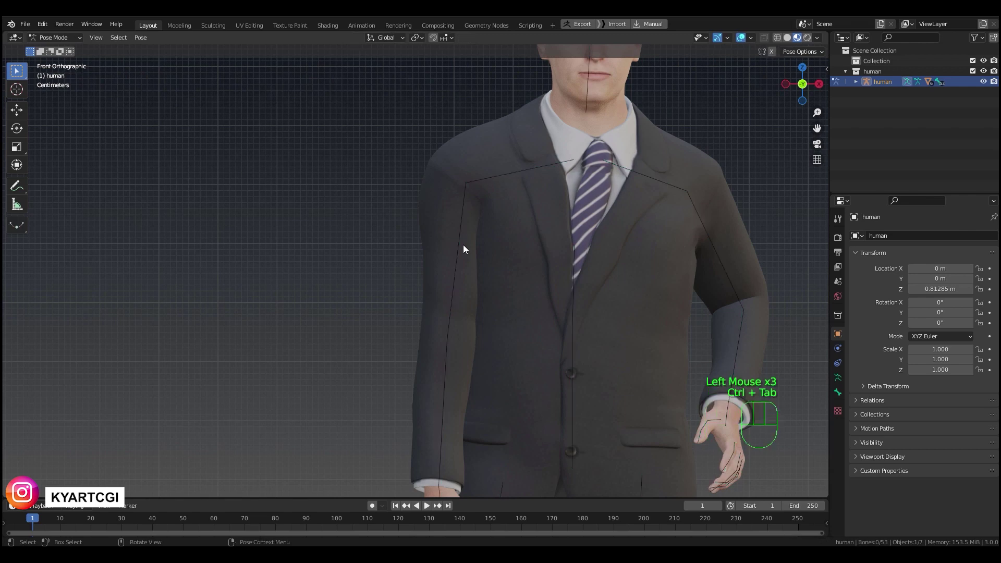
left_click(458, 244)
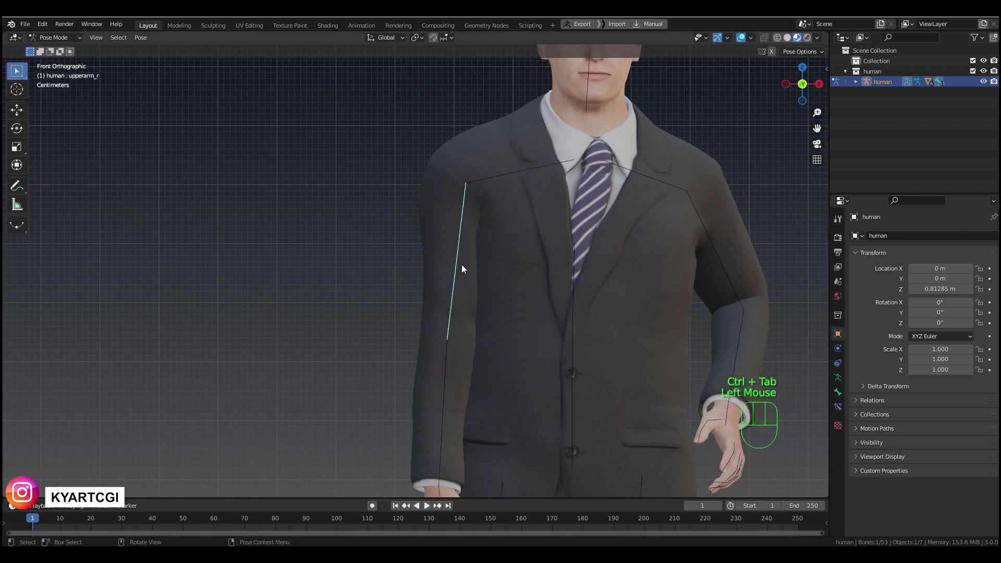
scroll(462, 292, "down", 2)
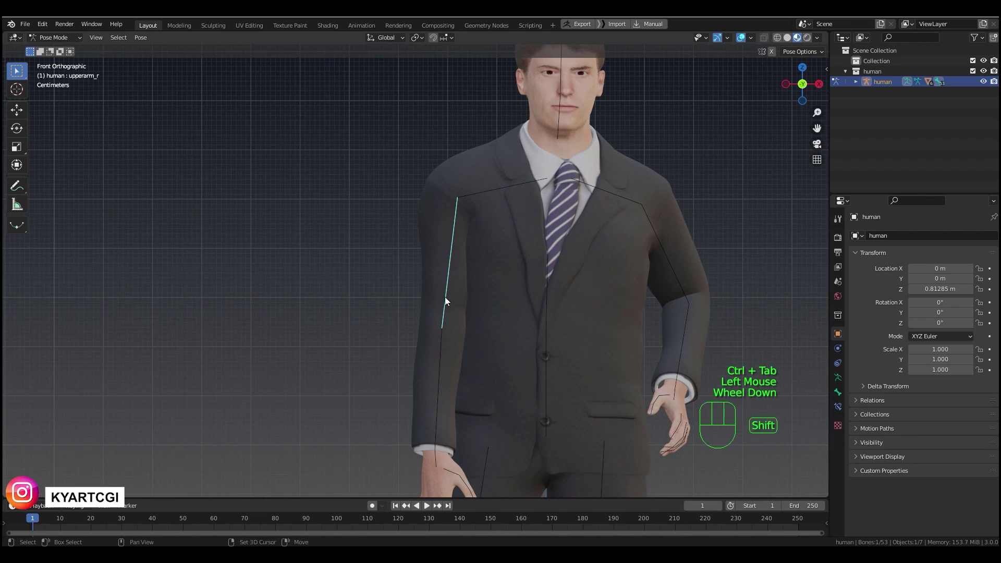
middle_click_drag(445, 297, 398, 238, "shift")
key("r")
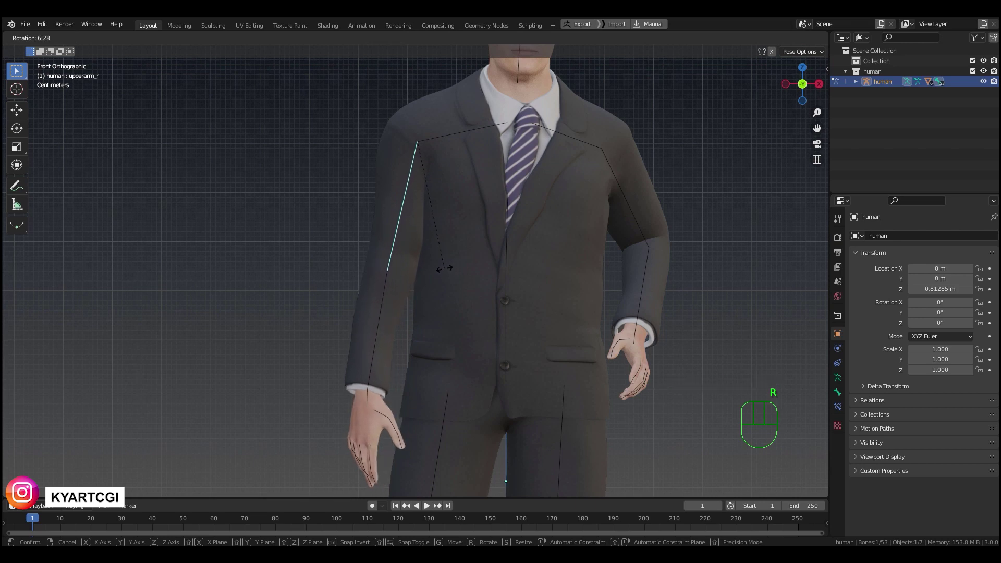
left_click(440, 268)
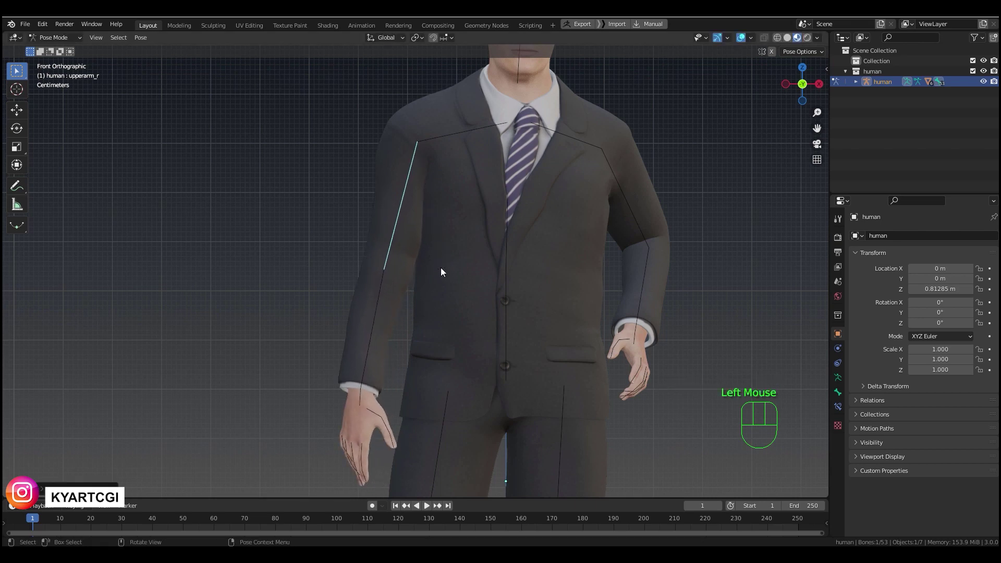
Rotate the lowerarm_r forearm bone a few degrees from the front view
middle_click_drag(440, 268, 443, 333)
scroll(493, 303, "down", 2)
left_click(380, 325)
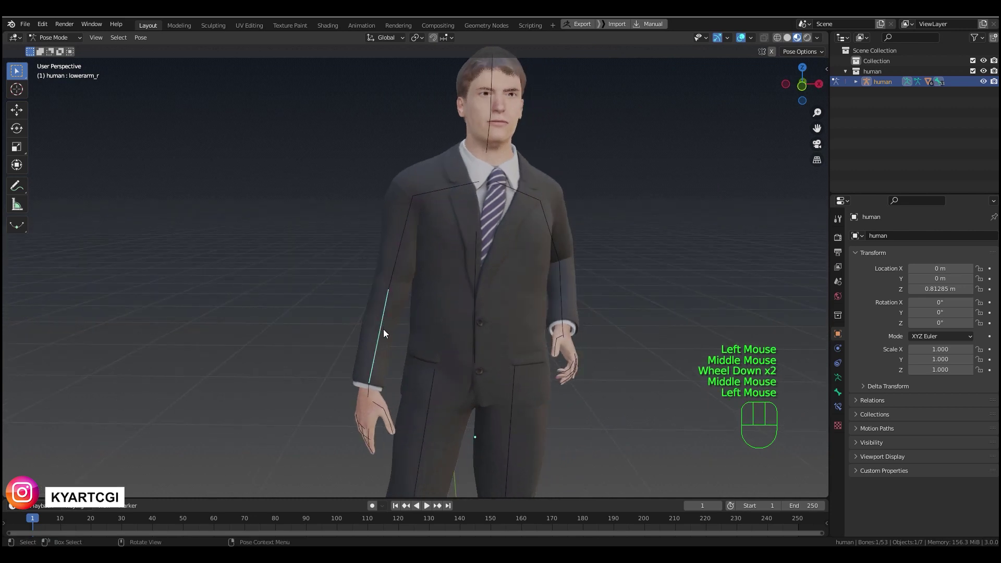
key("KP_1")
key("r")
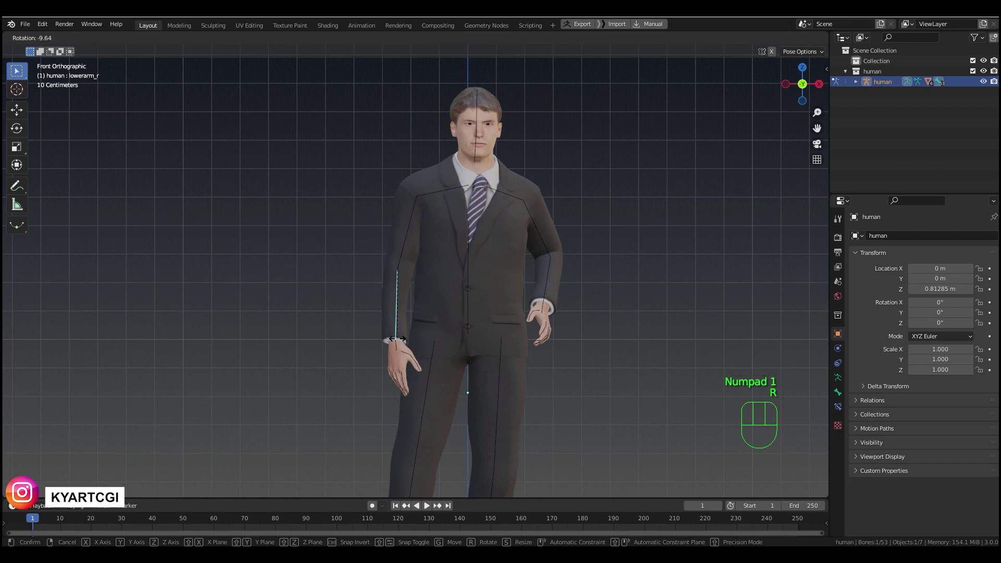
left_click(398, 338)
scroll(512, 317, "down", 2)
middle_click_drag(548, 379, 523, 377)
scroll(539, 385, "down", 2)
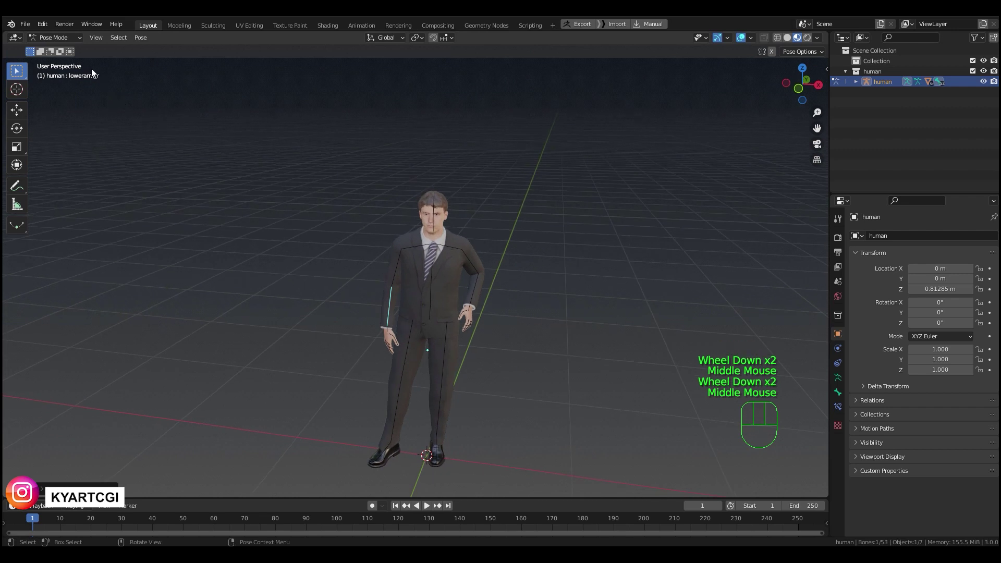
Return the rig to Object Mode and view the character from the front
left_click(71, 39)
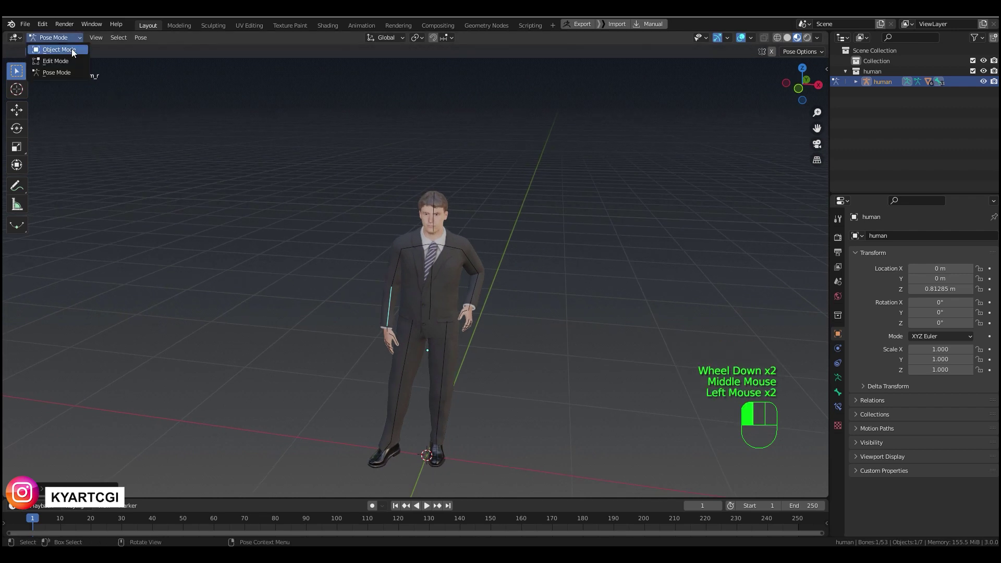
left_click(71, 49)
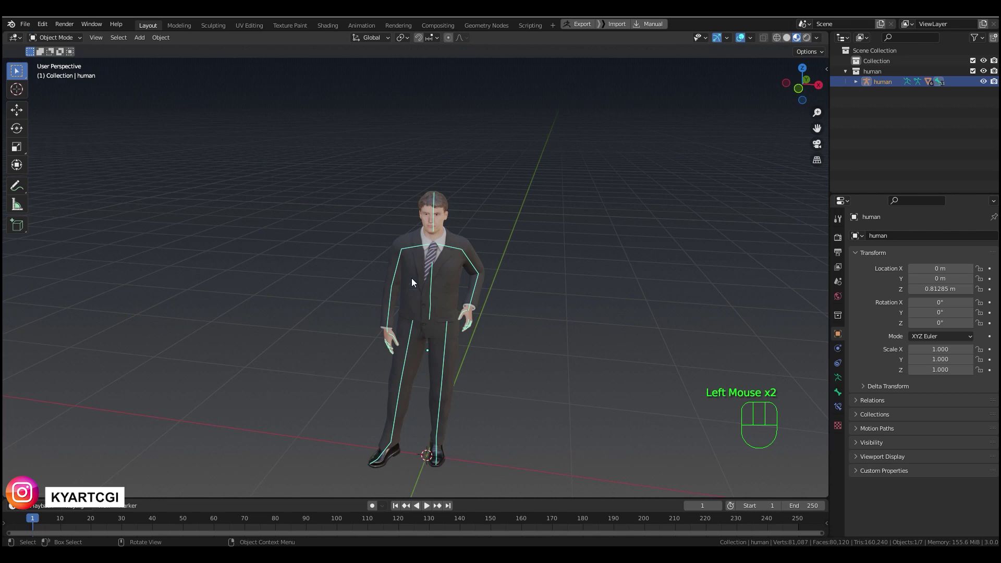
middle_click_drag(503, 251, 522, 250)
key("KP_1")
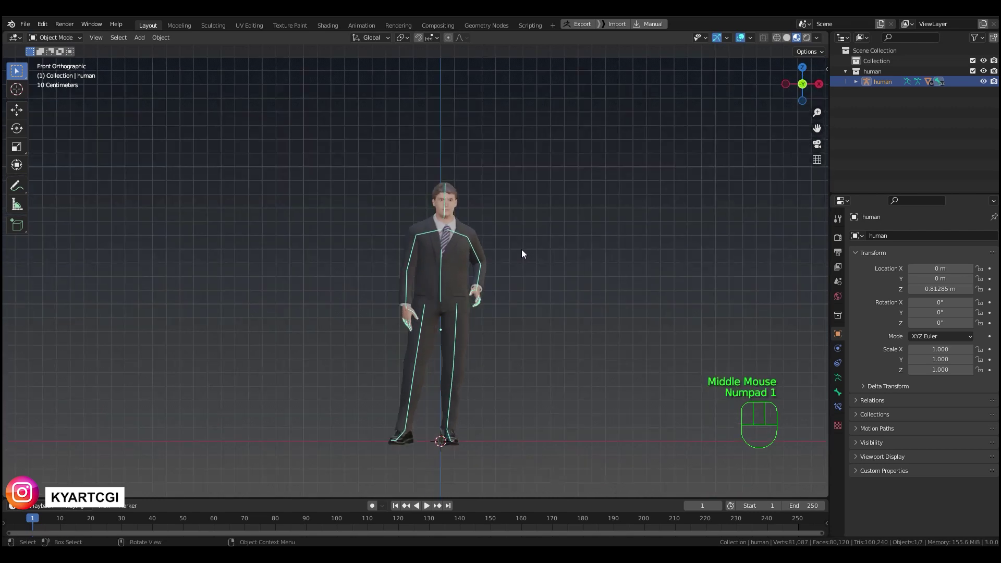
scroll(519, 252, "up", 3)
scroll(517, 255, "down", 1)
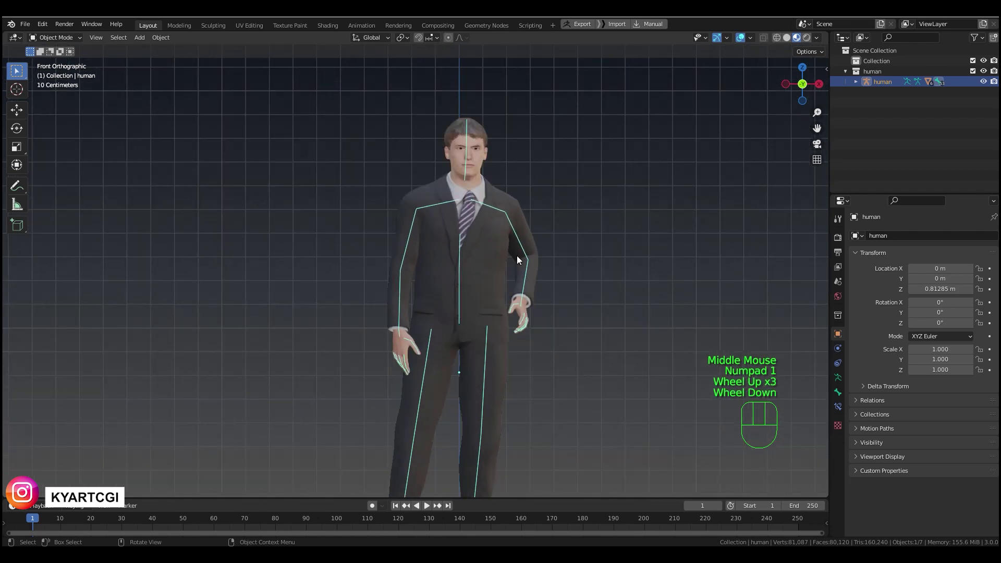
middle_click_drag(530, 283, 477, 296)
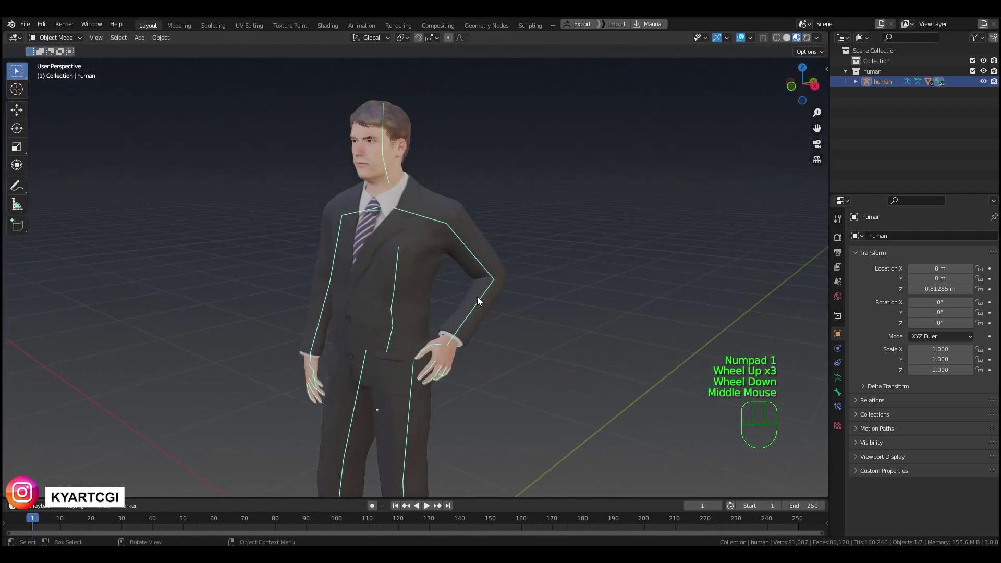
Turn off viewport overlays and orbit to inspect the posed character
left_click(741, 38)
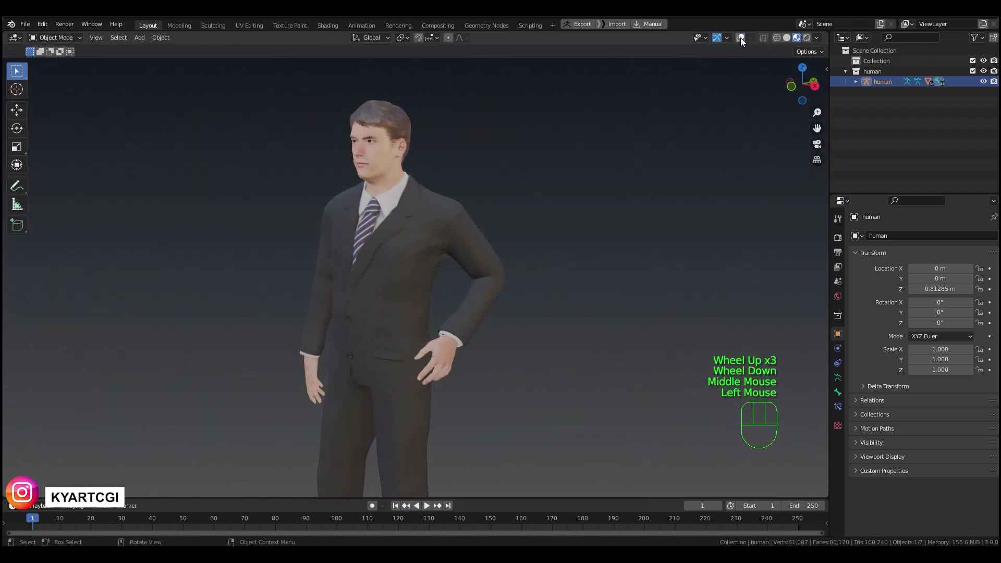
middle_click_drag(611, 170, 541, 293)
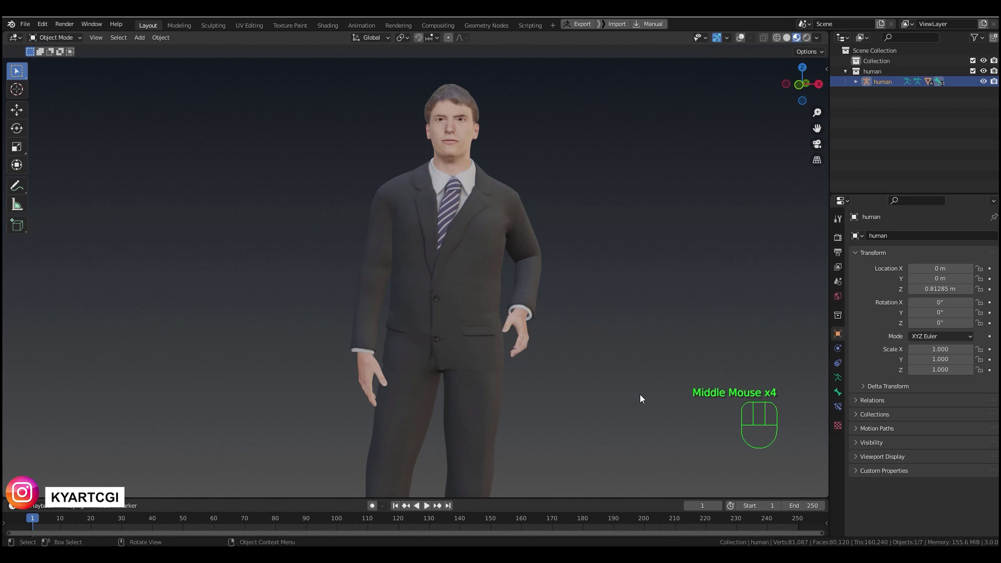
middle_click_drag(575, 241, 577, 265)
scroll(577, 266, "down", 1)
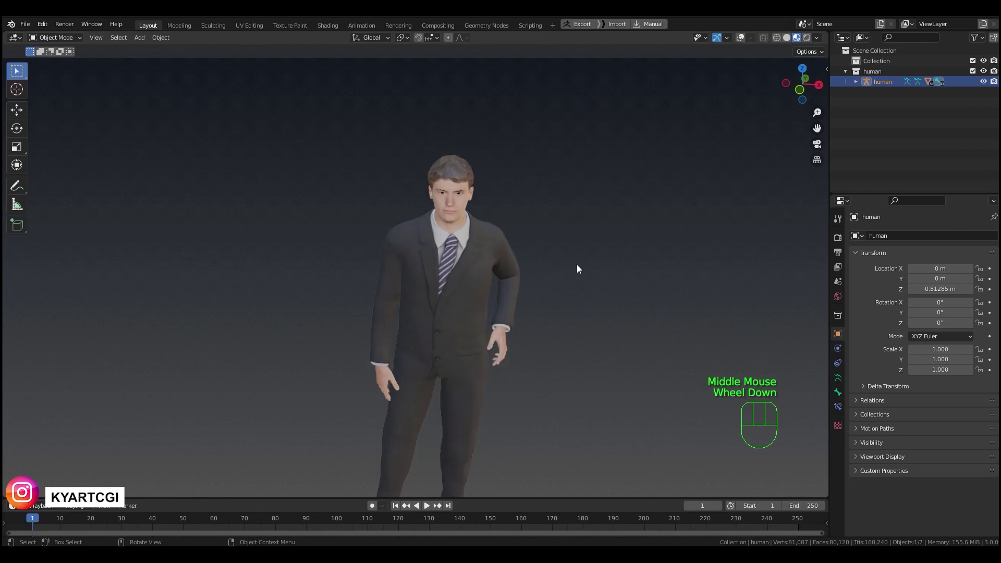
middle_click_drag(530, 361, 540, 343)
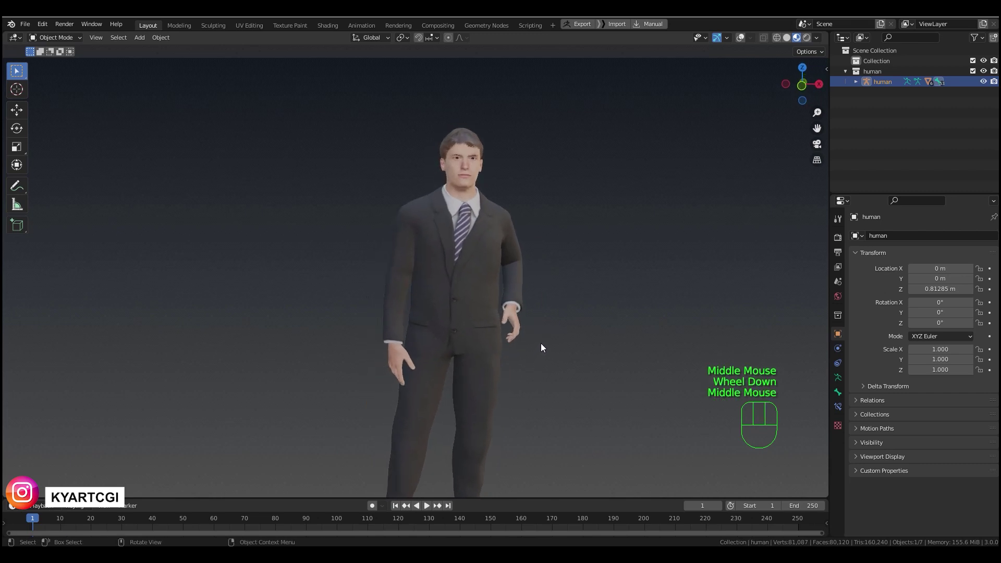
scroll(542, 329, "up", 3)
scroll(543, 330, "down", 1)
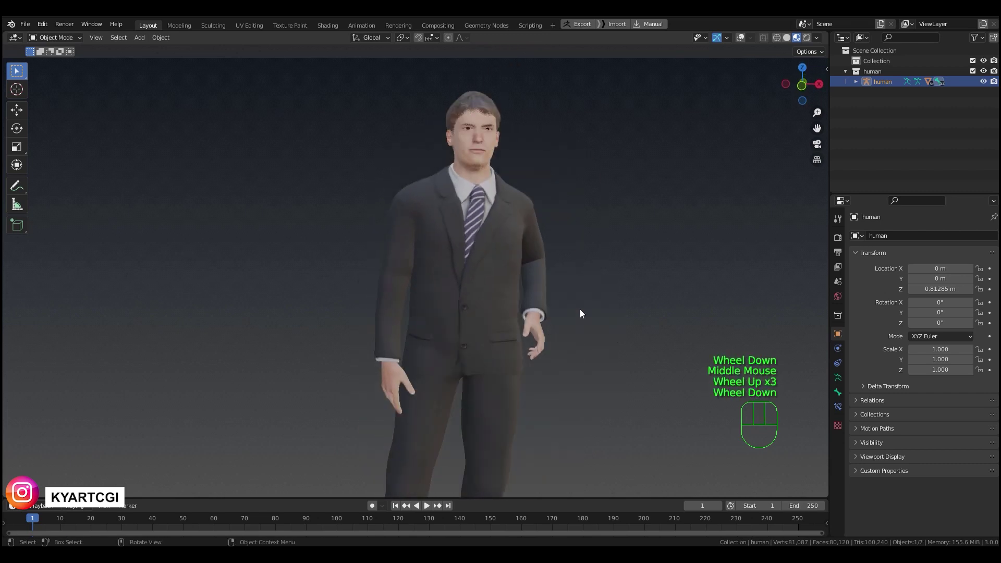
mouse_move(600, 299)
middle_mouse_down()
mouse_move(619, 289)
mouse_move(612, 294)
middle_mouse_up()
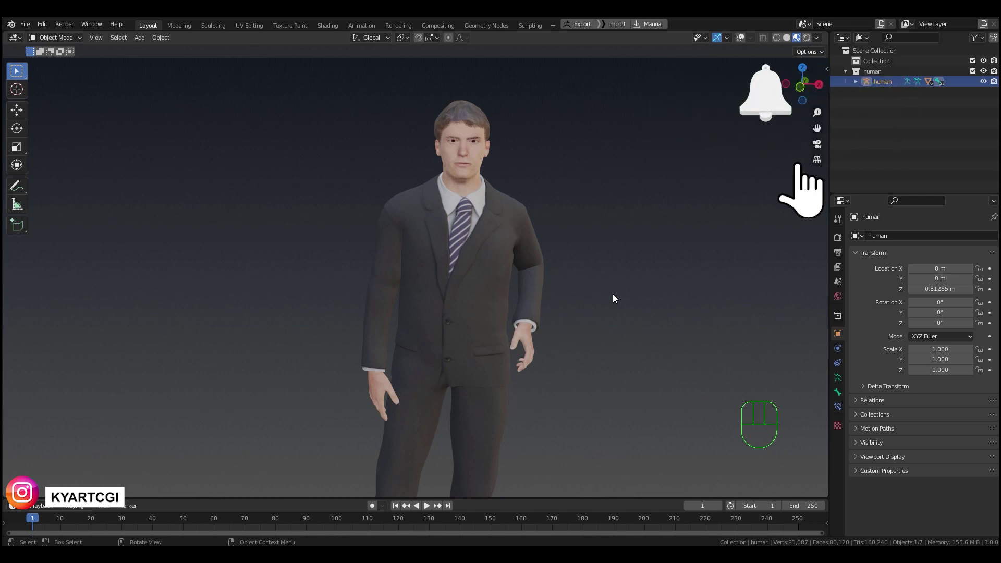
middle_click_drag(619, 313, 545, 315, "shift")
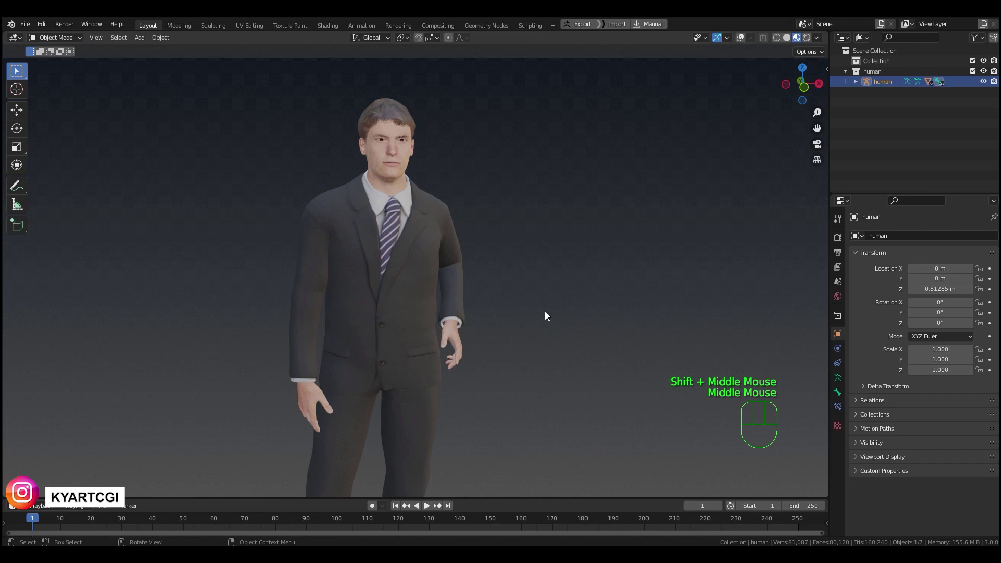